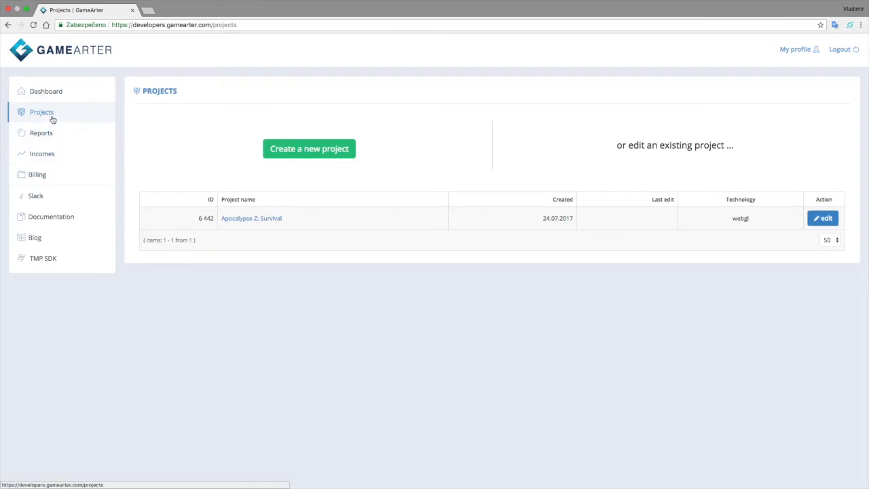
Step: Create a new project named "My shooter game example" and continue to its SDK connection page
click(310, 149)
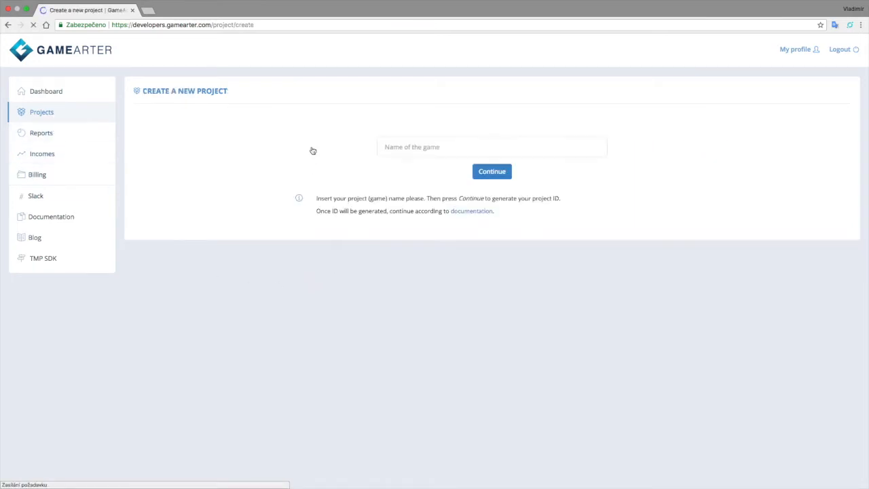
click(425, 144)
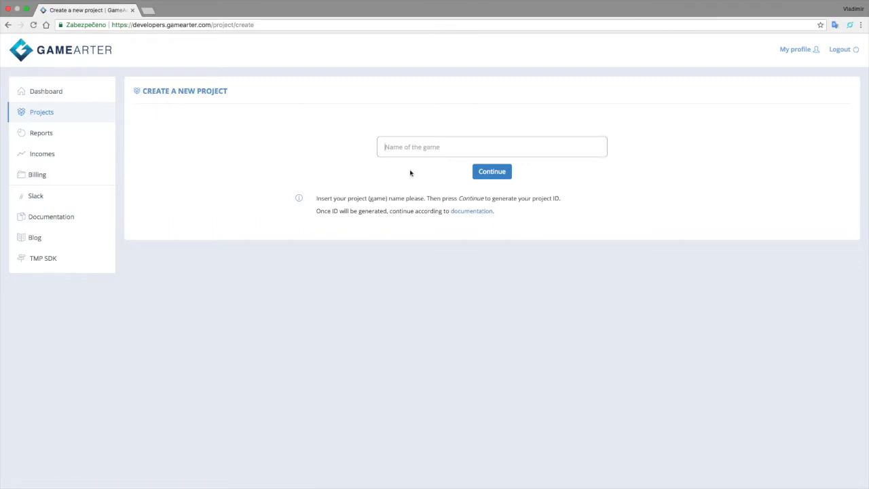
text(My shooter game example)
click(484, 171)
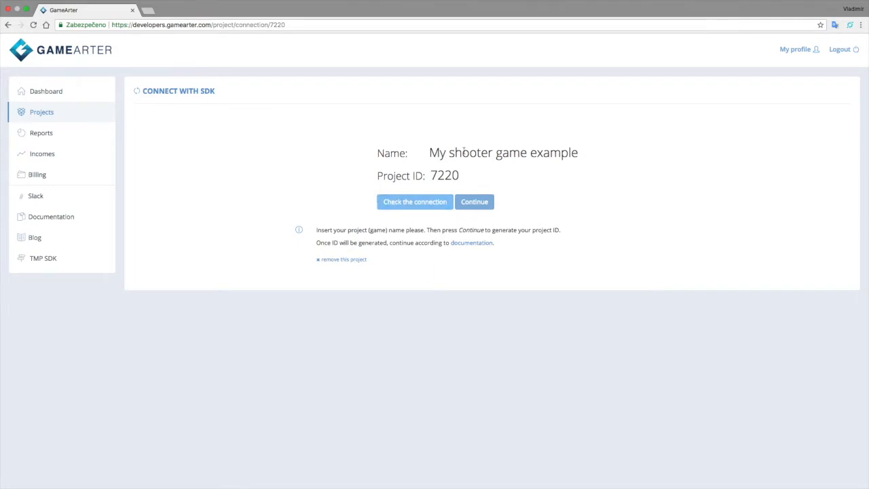
Step: Open the linked documentation in a separate browser tab and go to the Sdk for Unity (WebGL games) section
right_click(473, 246)
click(475, 248)
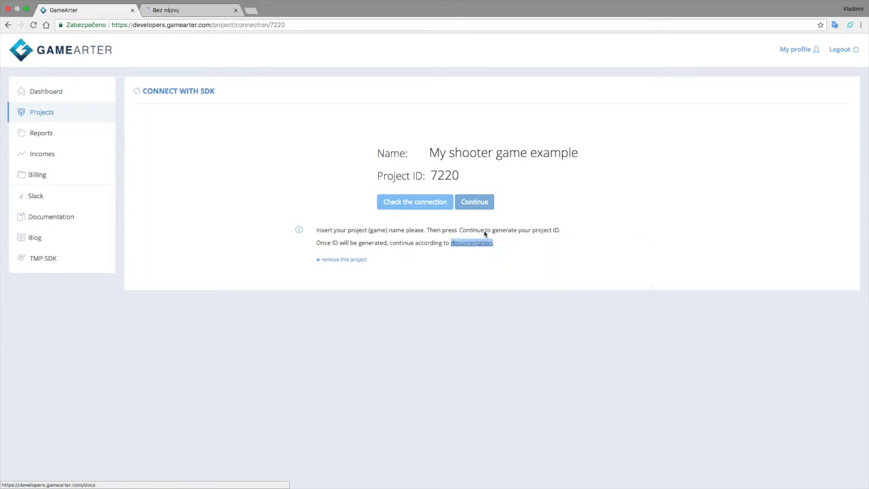
click(176, 11)
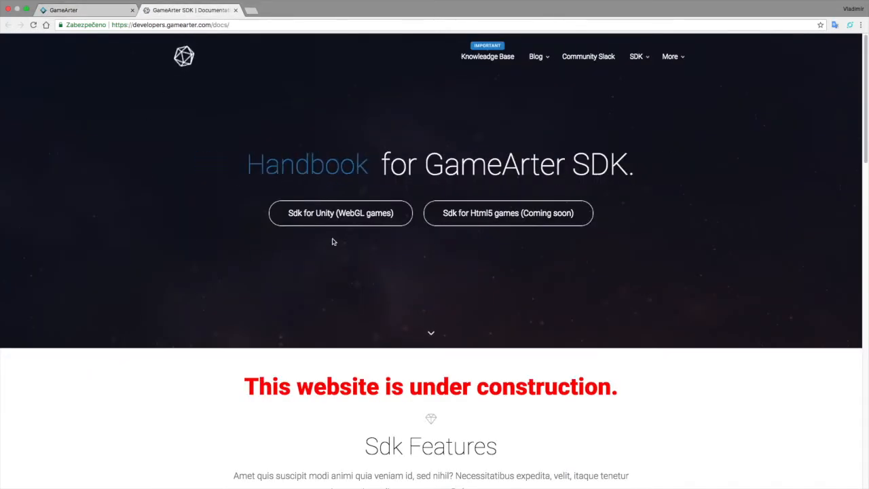
click(331, 215)
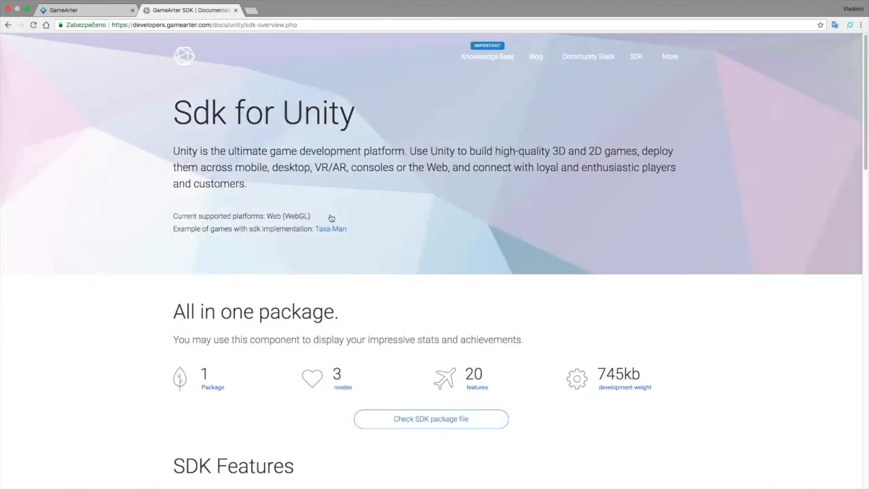
Step: Compare the features of the SDK modes and open the documentation for the Lite SDK
scroll(331, 217, down, 5)
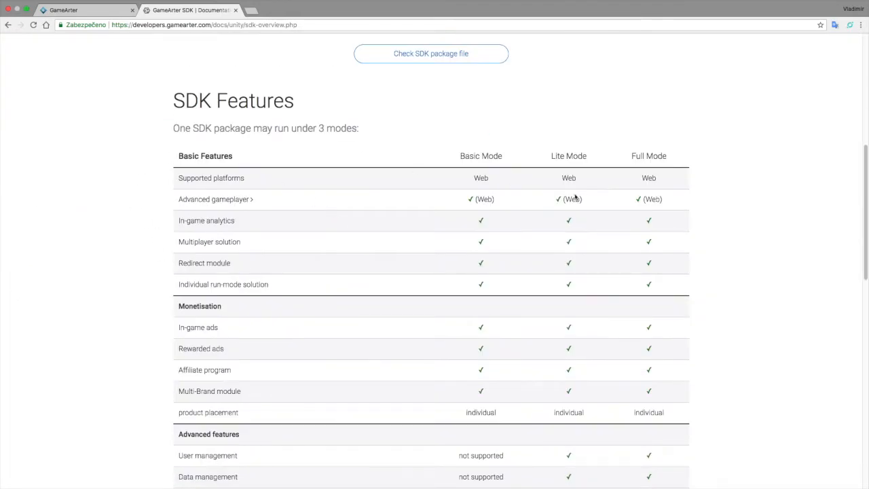
scroll(385, 337, down, 1)
scroll(429, 351, up, 1)
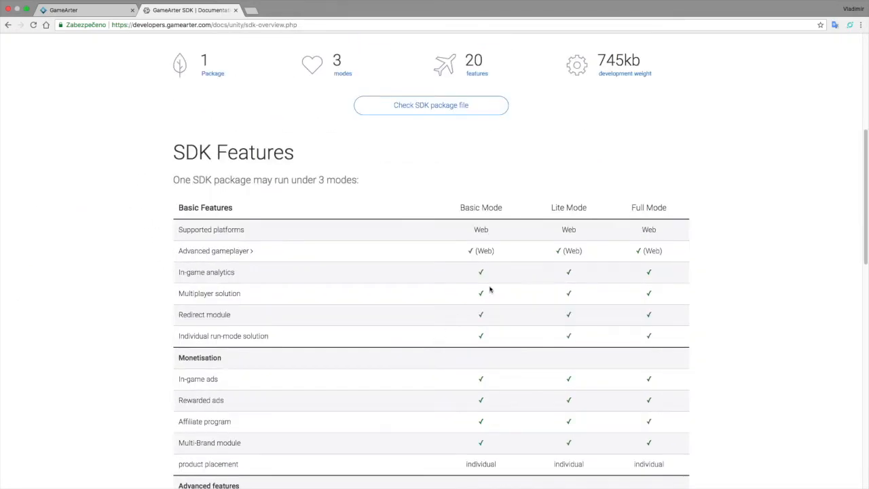
drag(551, 207, 588, 213)
scroll(574, 217, down, 10)
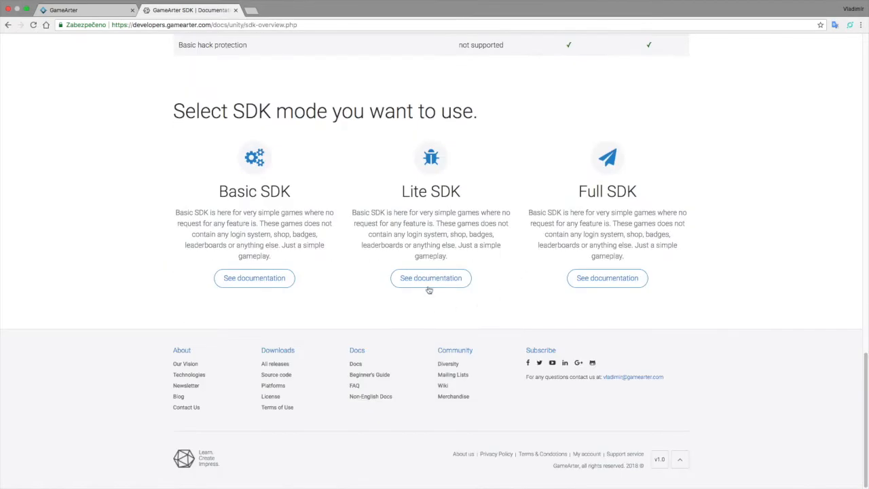
click(429, 288)
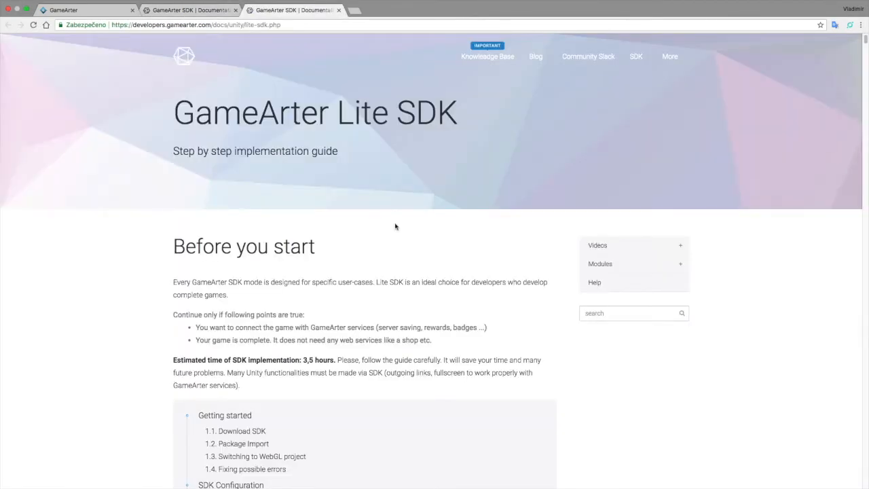
Step: Review the introduction and contents of the Lite SDK guide and go to section 1.1, Download SDK
drag(174, 359, 370, 373)
scroll(371, 367, down, 1)
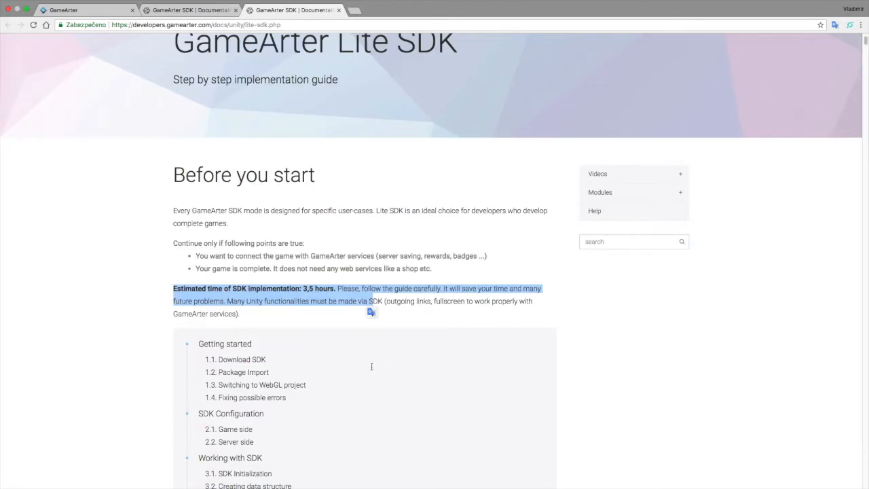
scroll(416, 285, down, 3)
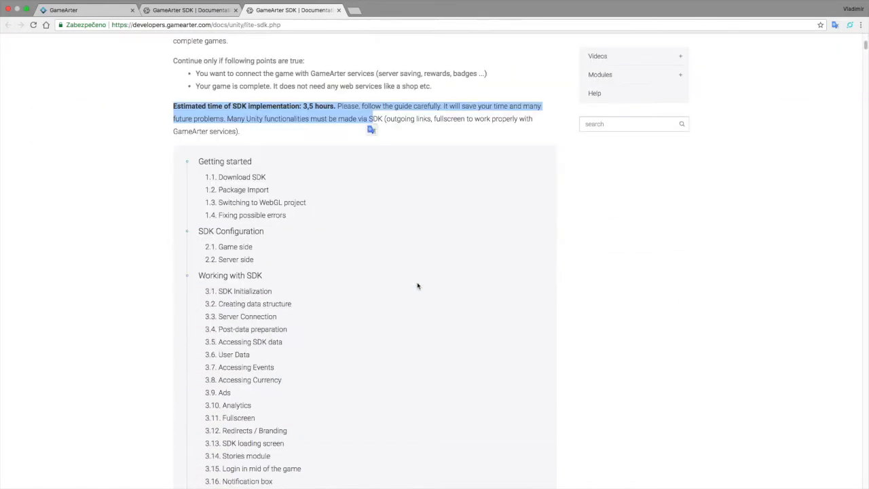
click(138, 203)
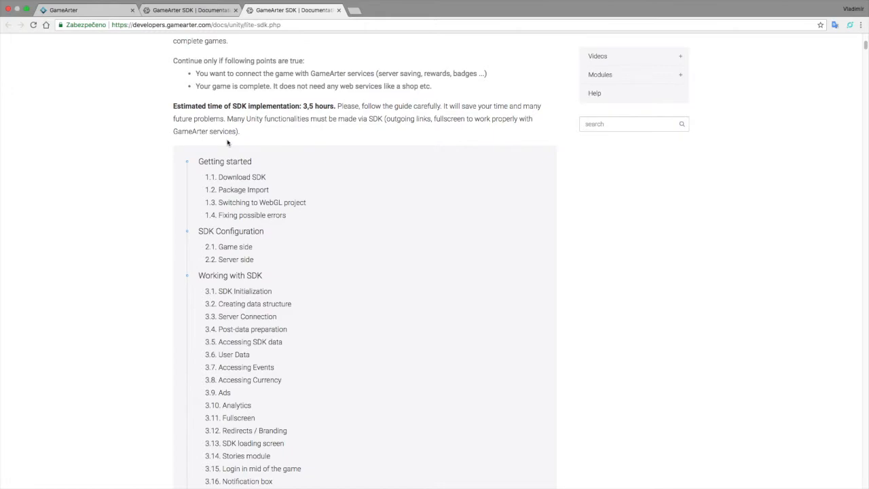
click(229, 176)
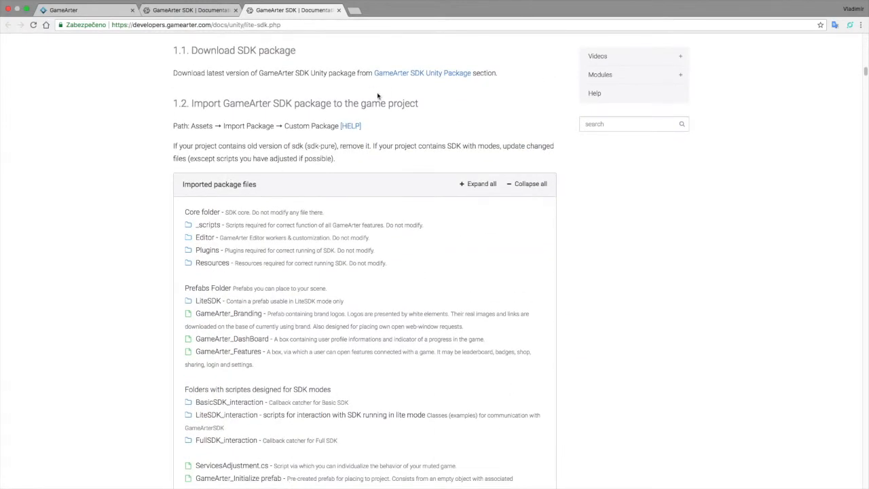
Step: Open the GameArter SDK Unity Package page in a separate browser tab and download package version 1.1
right_click(392, 75)
click(399, 79)
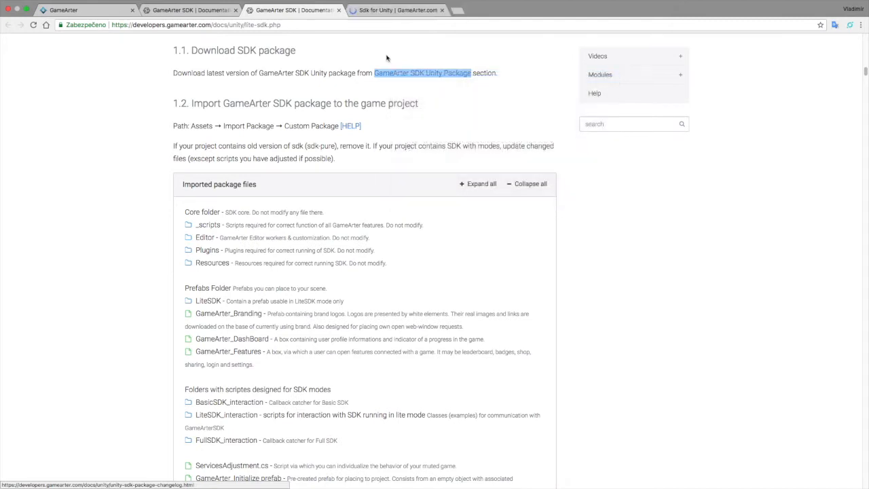
click(394, 11)
scroll(379, 60, down, 2)
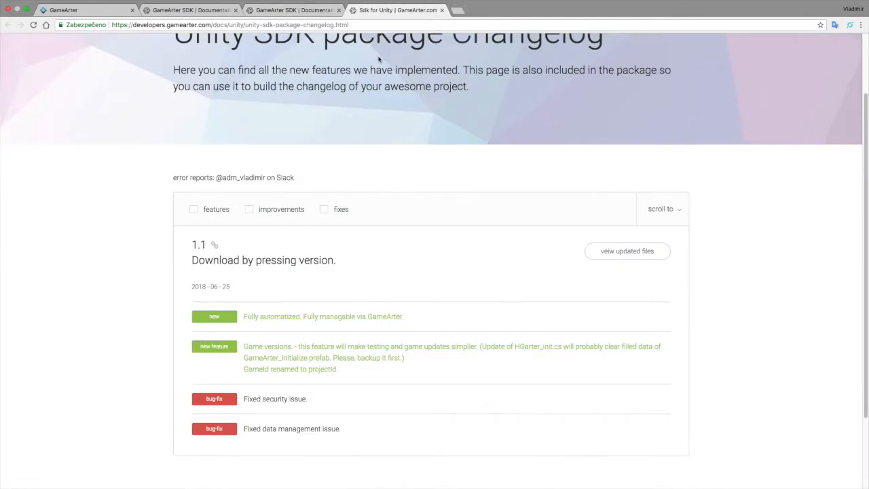
scroll(379, 60, down, 2)
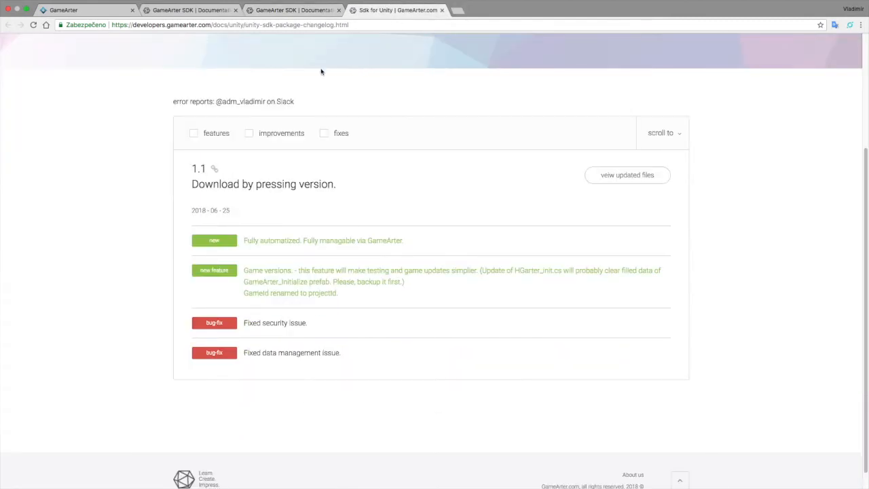
click(203, 167)
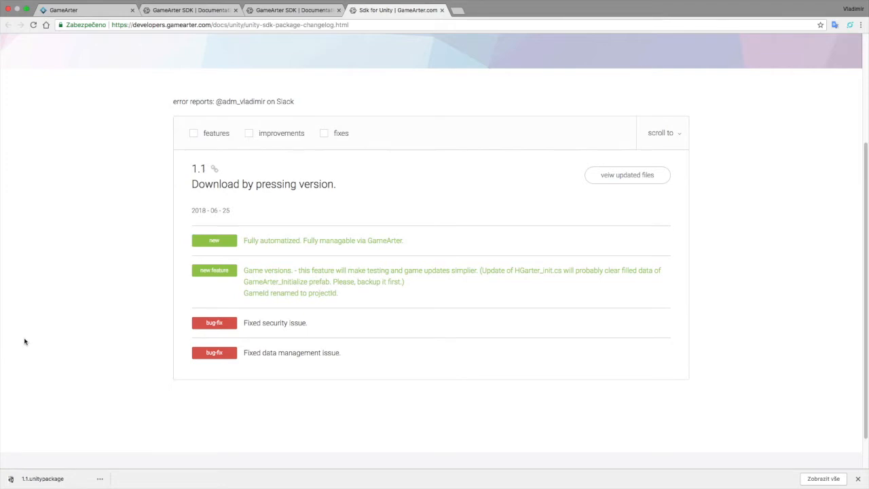
Step: Switch to Unity and load the downloaded 1.1 SDK file as a custom package to import
key(ctrl+Right)
mouse_move(209, 2)
click(97, 5)
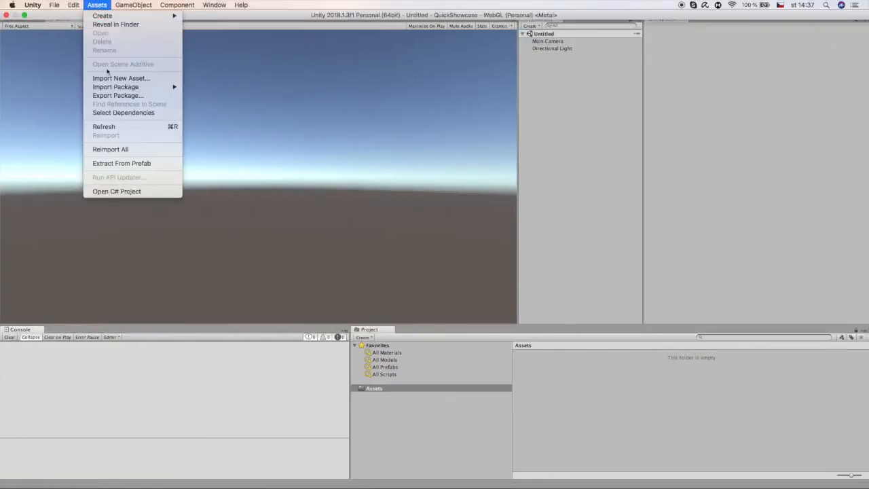
mouse_move(107, 87)
click(223, 89)
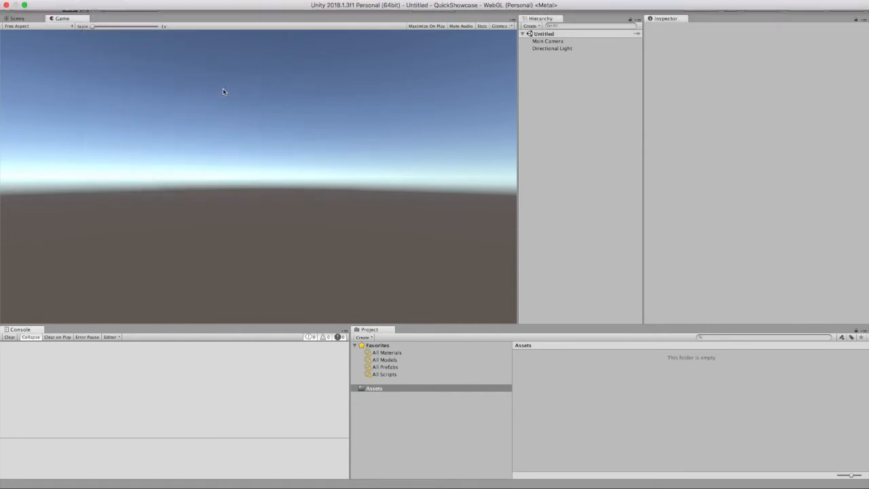
click(574, 266)
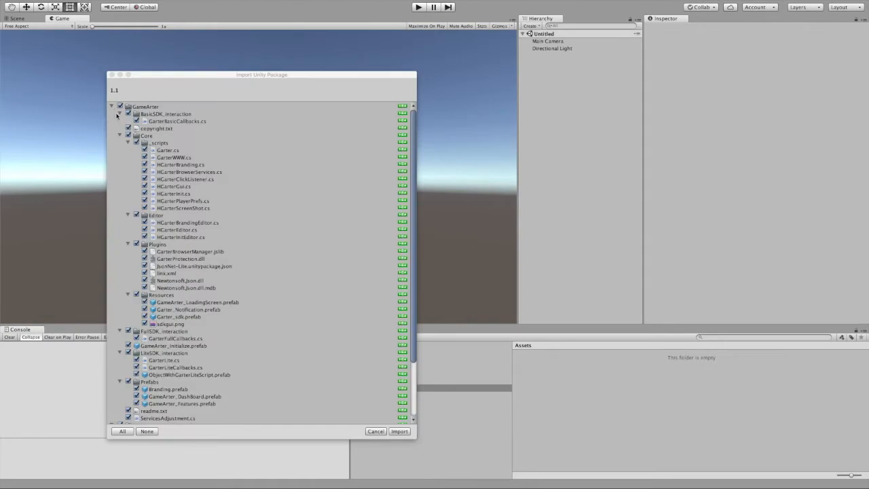
Step: Collapse the package's GameArter and GameArter_SDK_Examples folders in the import list and import both into the project
click(112, 106)
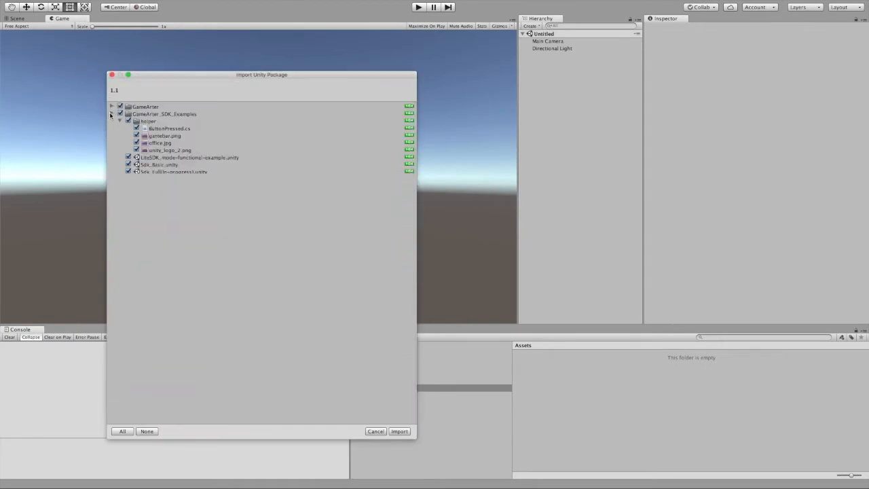
click(112, 114)
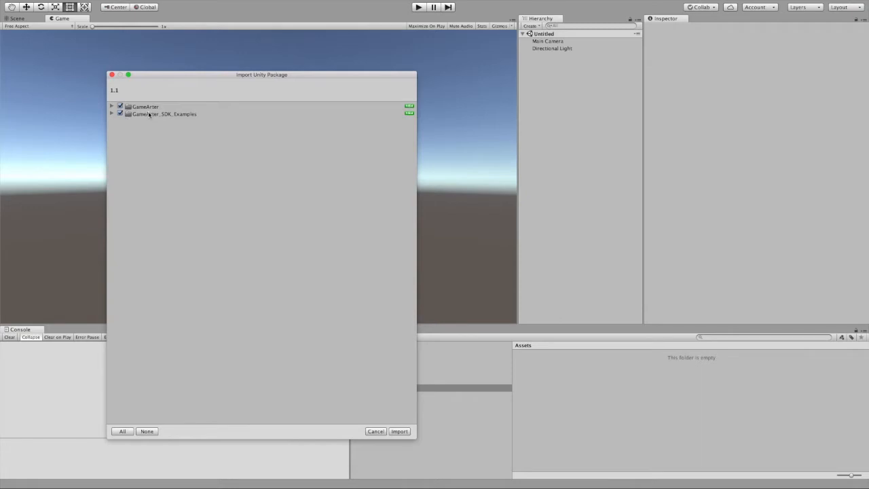
click(149, 108)
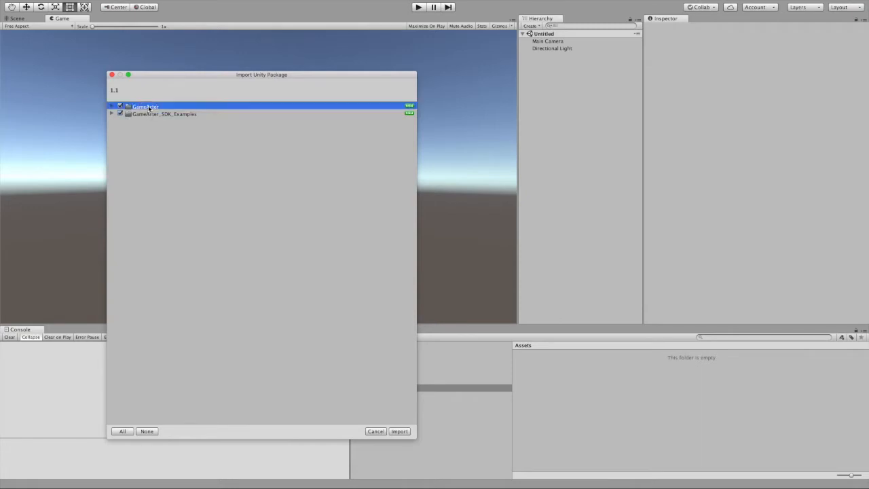
click(152, 115)
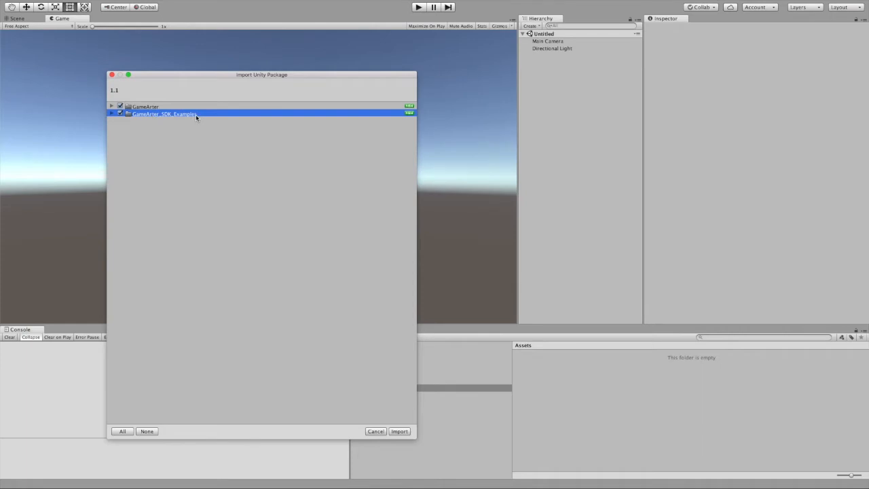
click(400, 431)
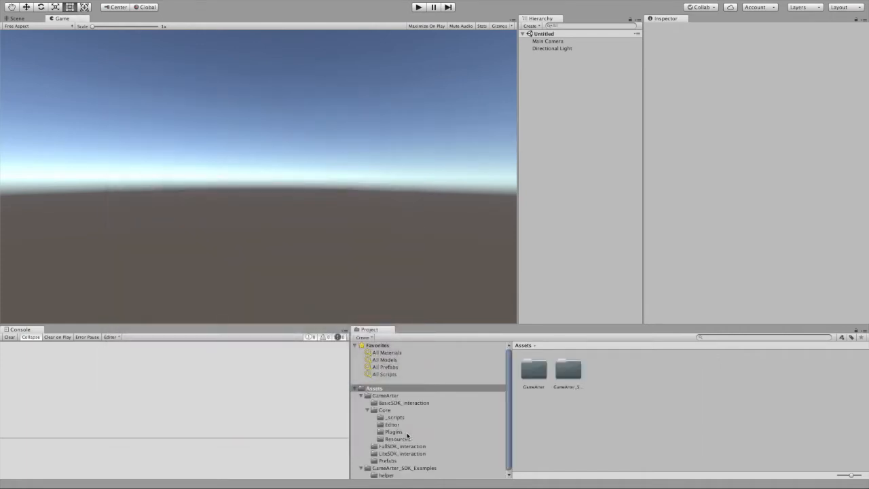
click(299, 145)
Step: Open the Sdk_Lite example scene from the GameArter_SDK_Examples folder
scroll(406, 375, down, 1)
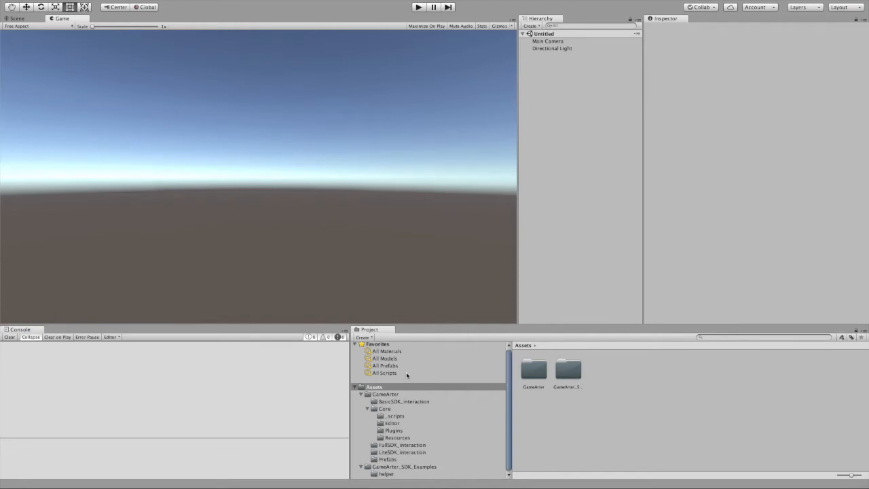
click(468, 466)
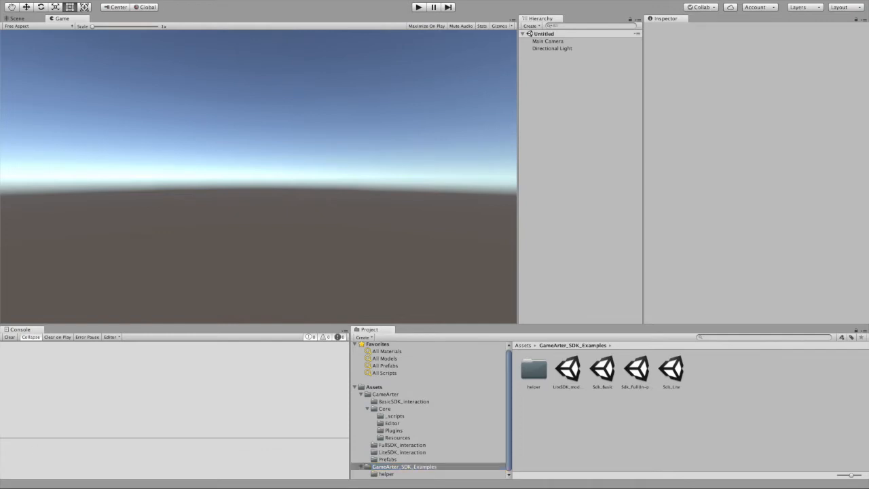
double_click(671, 368)
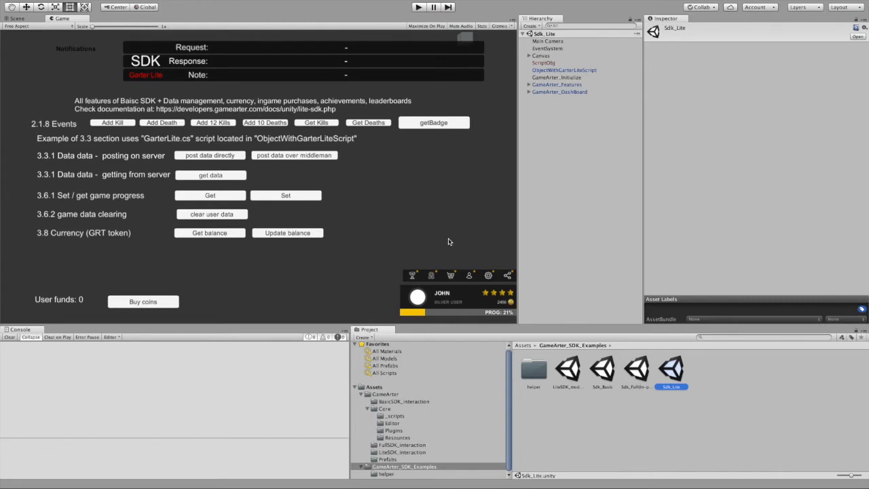
Step: Delete the example's GameArter_Initialize object from the Sdk_Lite scene
click(572, 78)
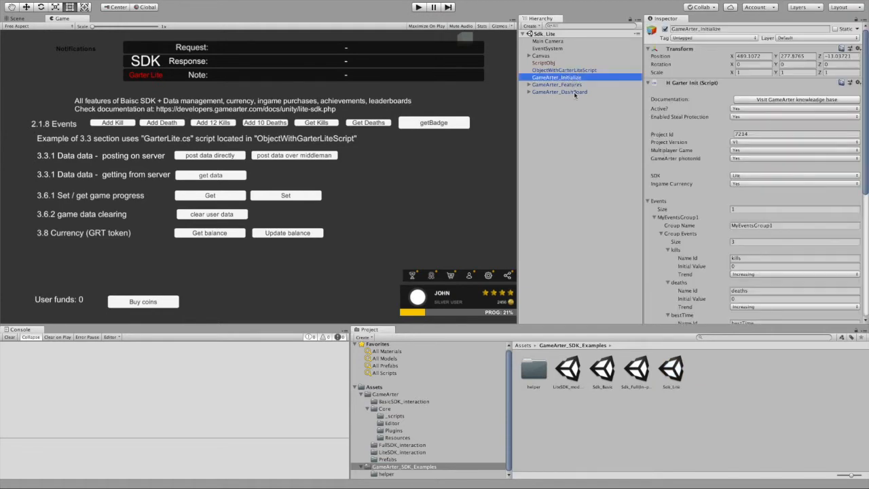
right_click(561, 77)
click(579, 120)
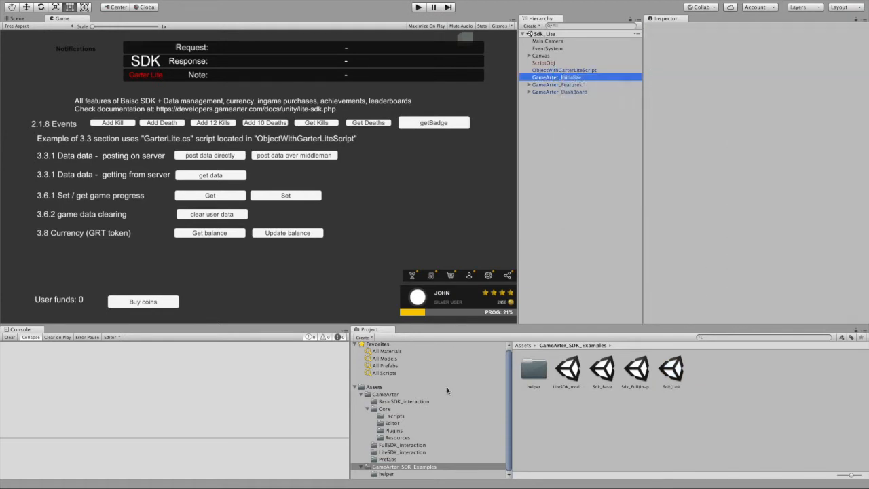
Step: Add the GameArter_Initialize prefab from the GameArter folder to the Sdk_Lite scene and review its H Garter Init settings
click(385, 394)
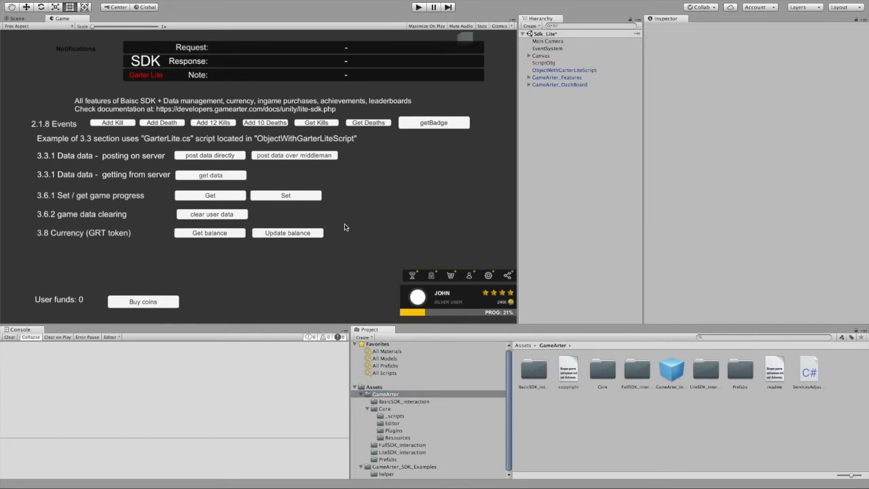
drag(674, 375, 584, 133)
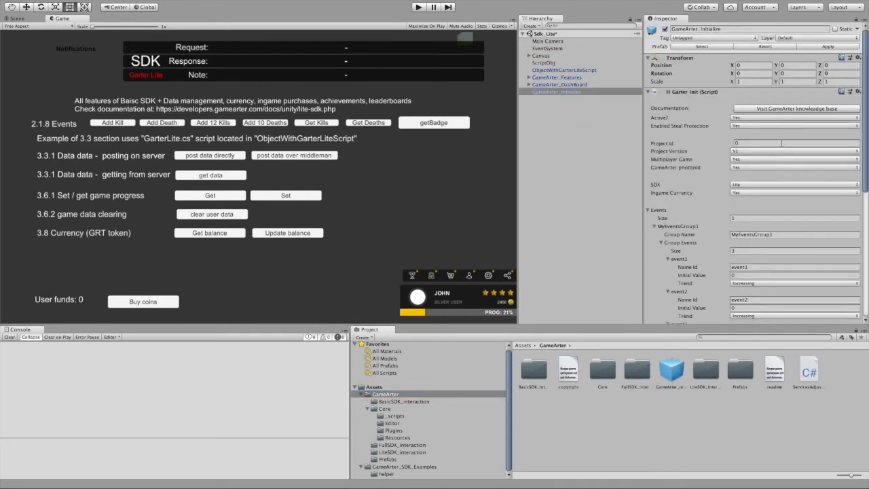
click(720, 212)
scroll(710, 210, down, 4)
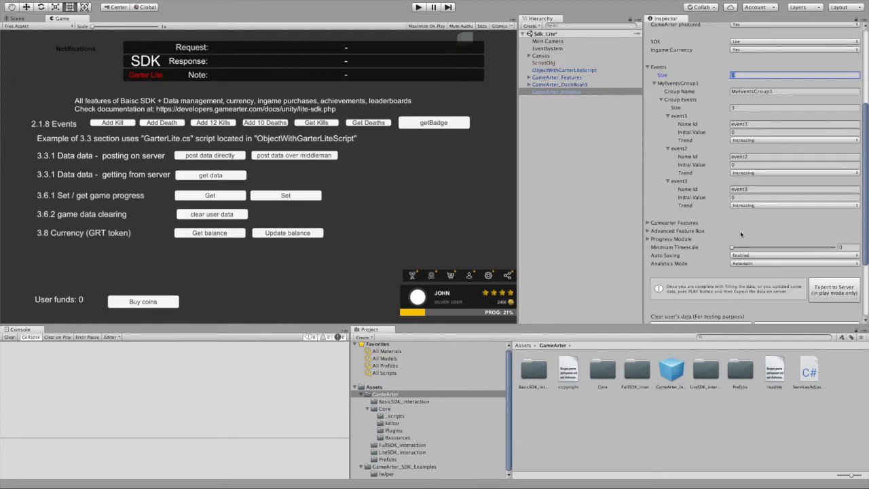
Step: Replace the GameArter_Initialize prefab instance with a new empty object named GameArter_Initialize and attach the HGarterInit script to it
right_click(556, 93)
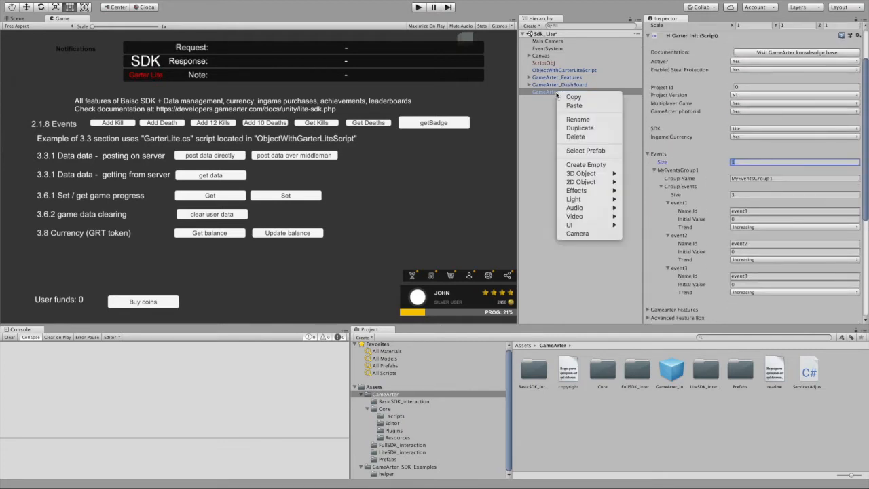
click(575, 137)
right_click(552, 115)
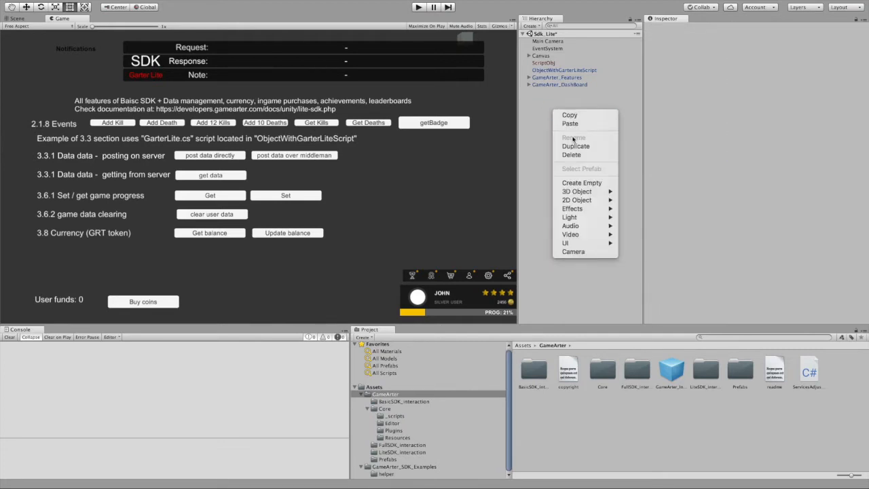
click(578, 183)
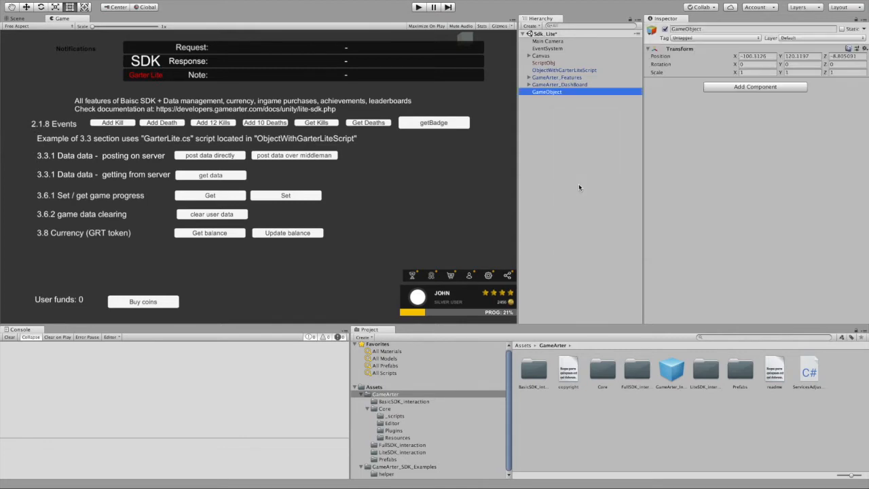
click(568, 94)
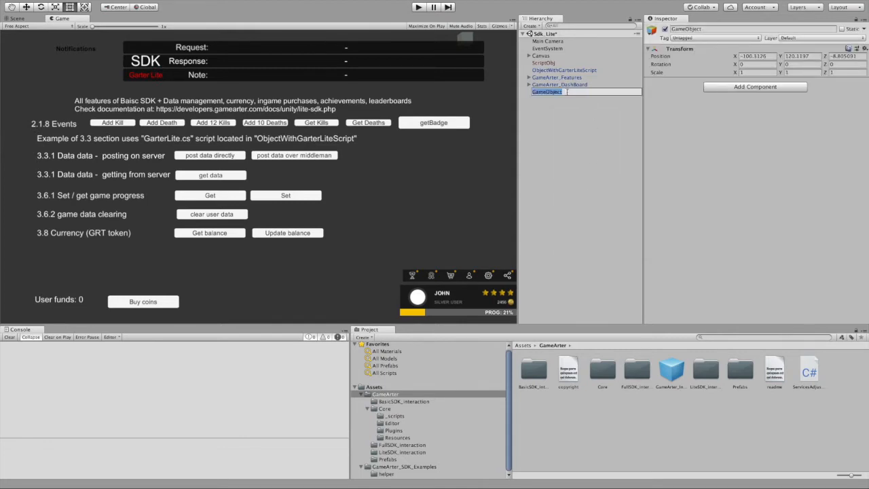
text(GameArter_Initialize)
key(Return)
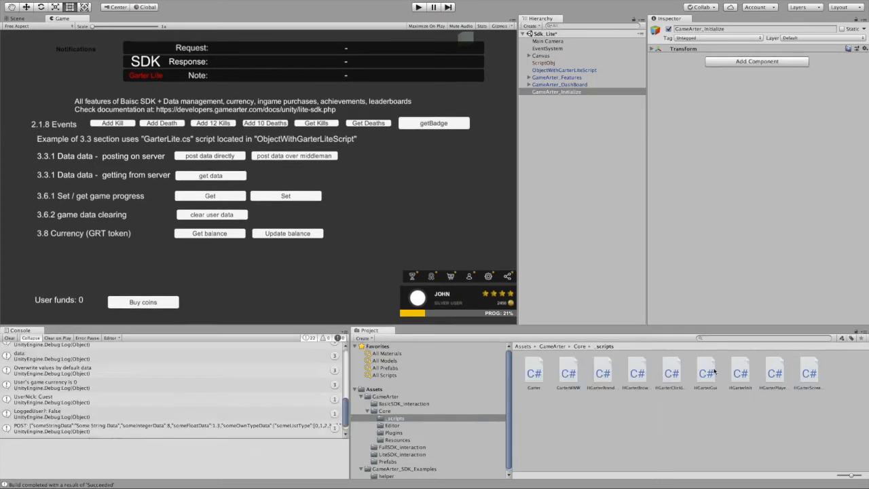
drag(740, 373, 568, 91)
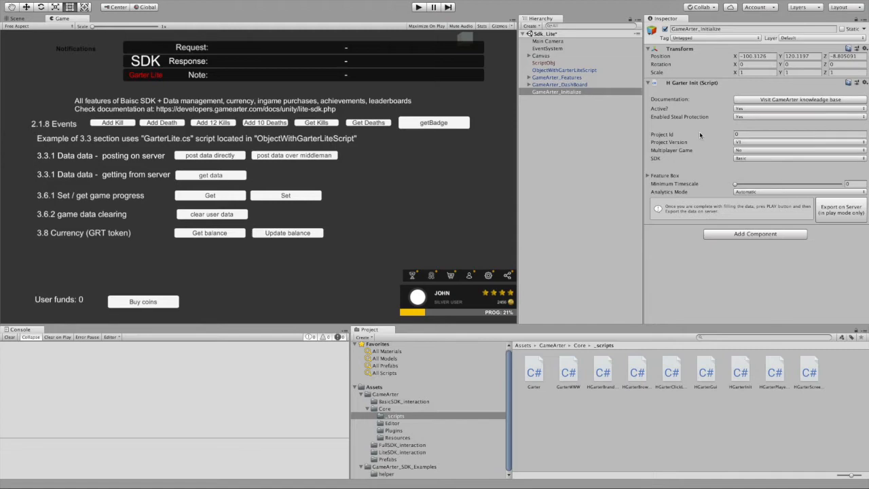
Step: Copy the project ID from the GameArter project page in the browser and enter 7220 as the Project Id in Unity
key(ctrl+Left)
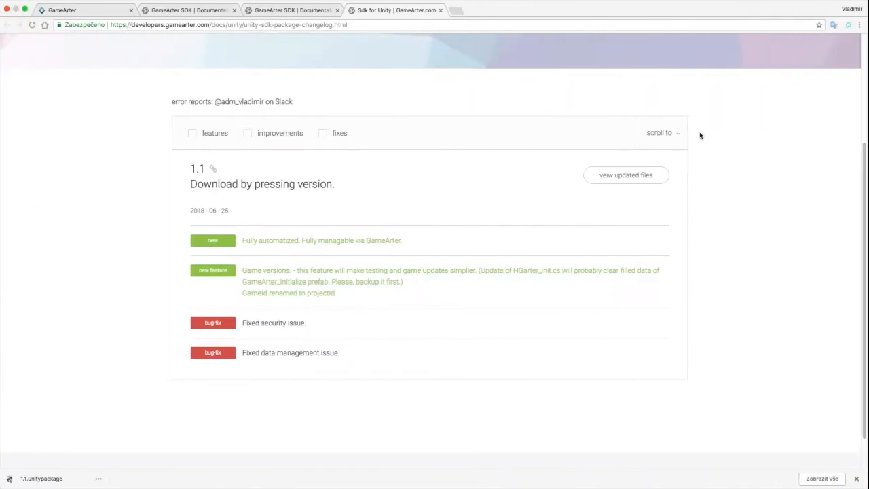
click(60, 10)
drag(460, 177, 431, 177)
key(super+c)
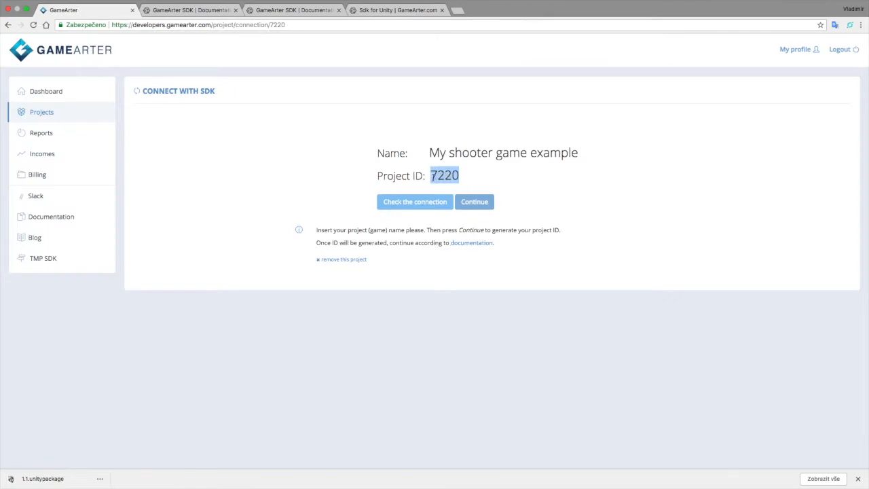
key(ctrl+Right)
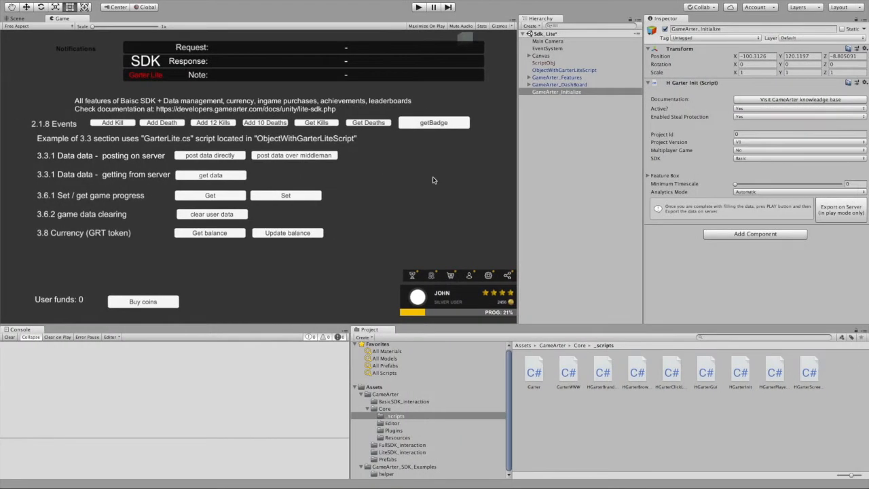
click(775, 133)
key(super+v)
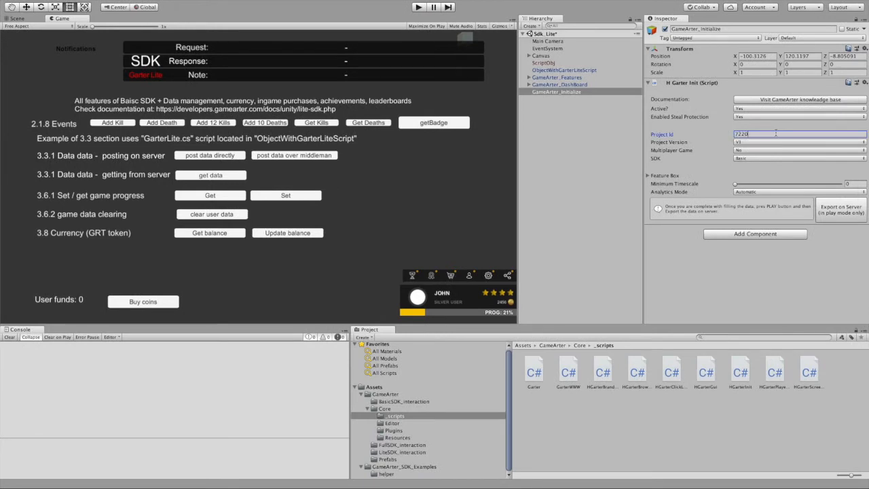
Step: Set the SDK mode of the H Garter Init component to Lite and expand its Events section
click(759, 159)
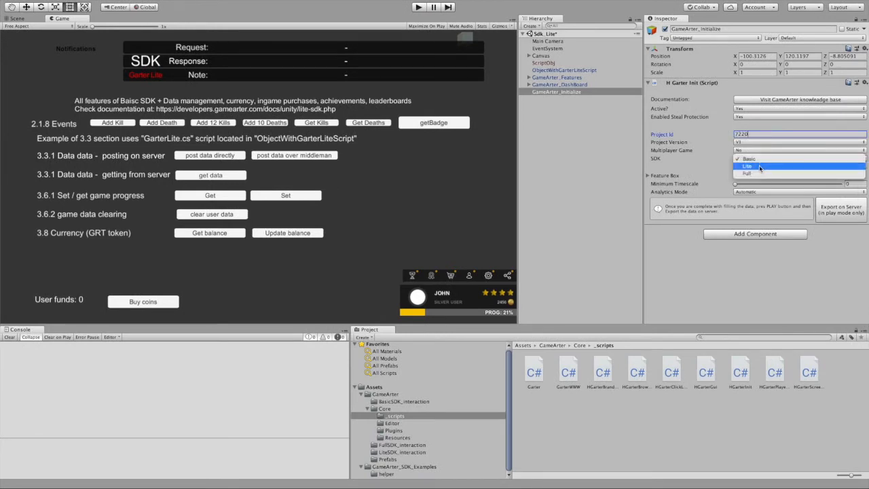
click(759, 167)
click(750, 182)
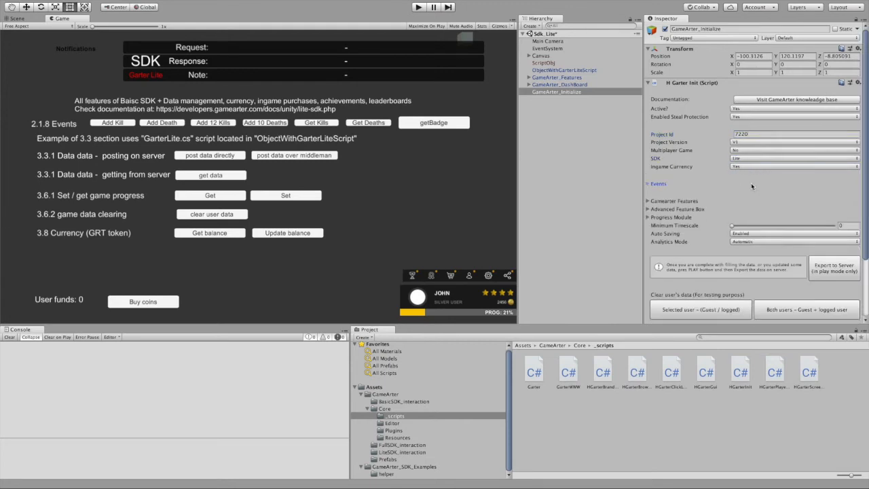
click(751, 182)
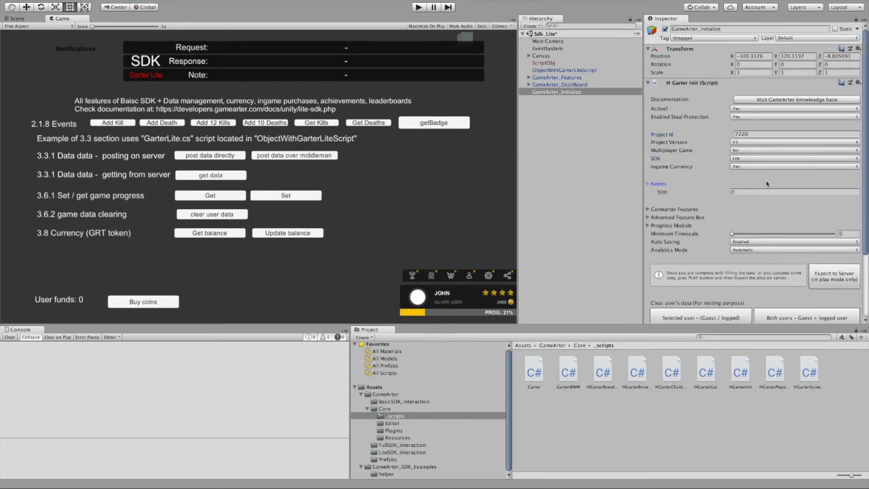
Step: Switch to the browser and read the events explanation and use cases in the Lite SDK documentation
key(ctrl+Left)
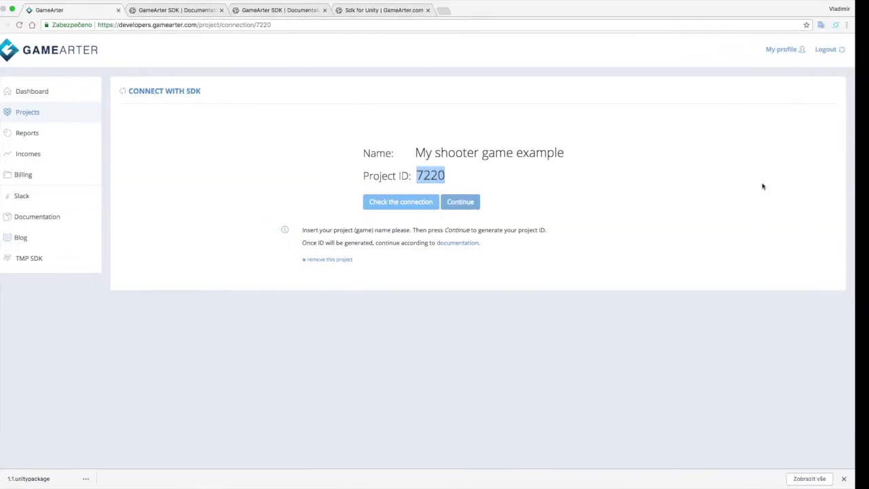
click(377, 10)
click(321, 10)
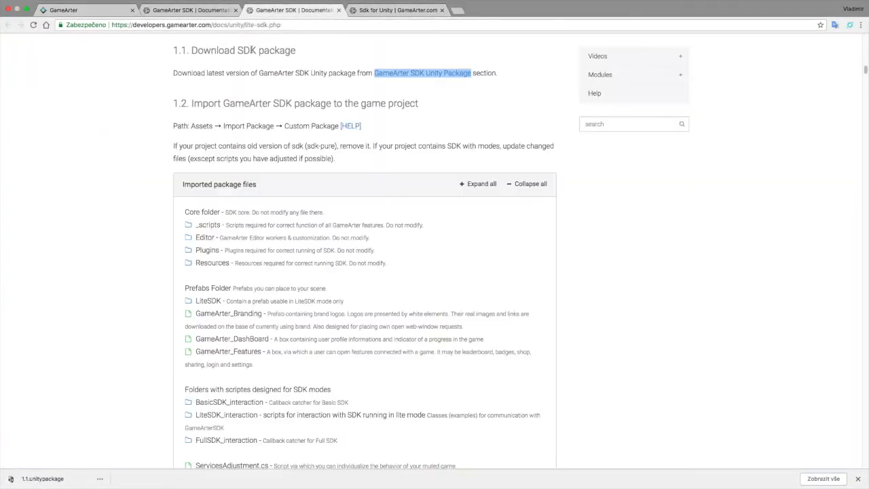
scroll(285, 129, down, 20)
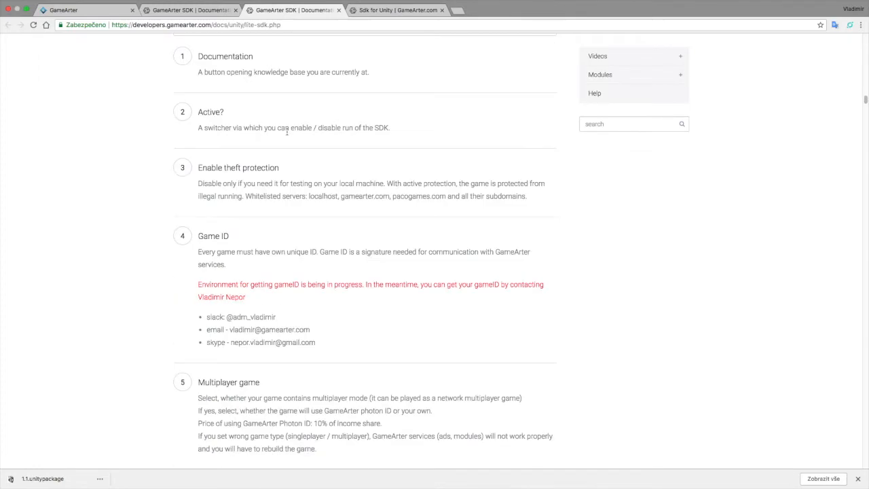
scroll(287, 132, down, 15)
scroll(287, 136, up, 3)
drag(192, 91, 357, 320)
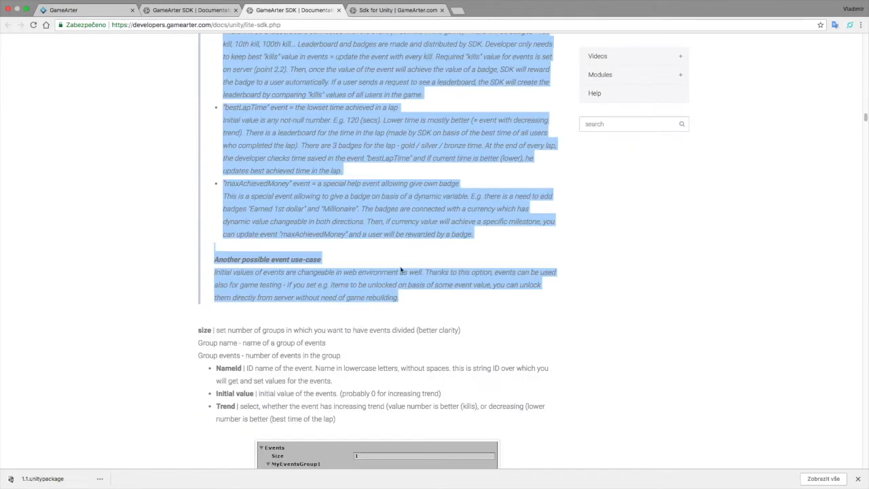
Step: Return to Unity and set the Events size of the H Garter Init component to 1
key(ctrl+Right)
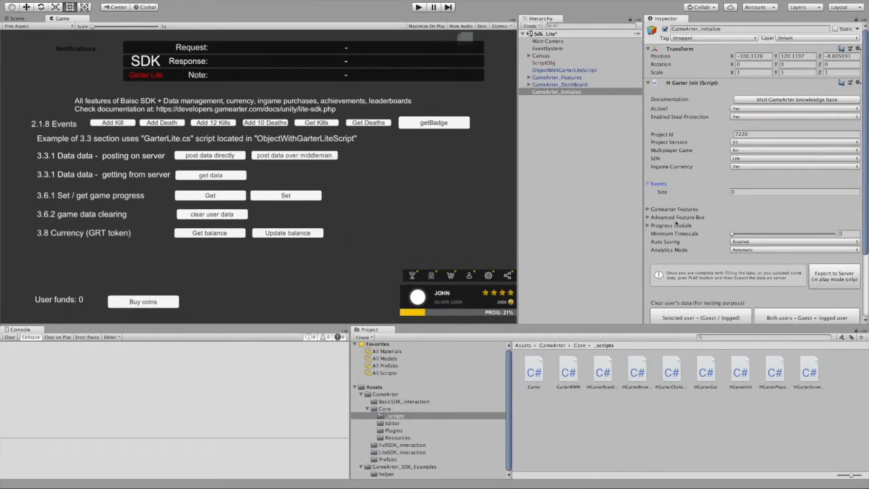
click(735, 191)
click(750, 151)
click(750, 152)
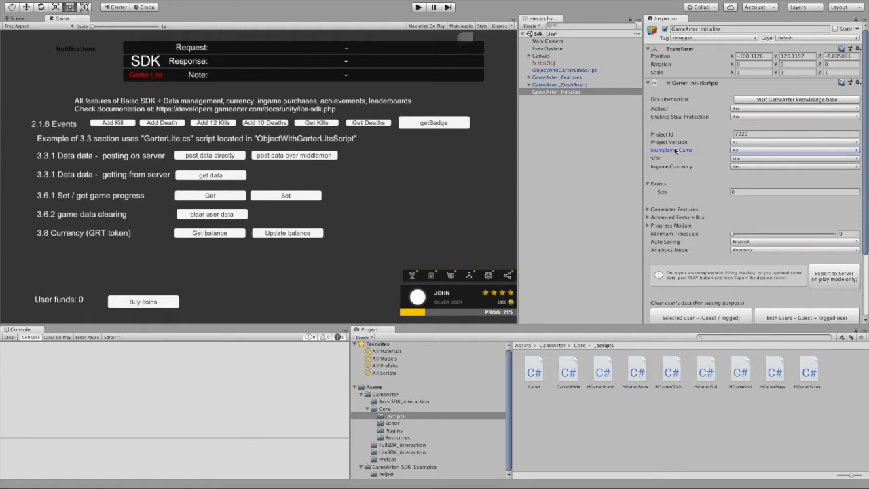
click(733, 192)
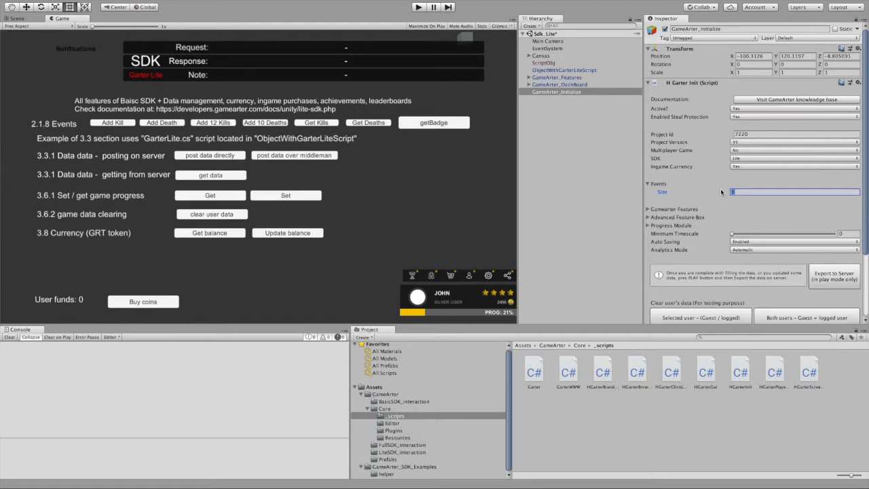
click(742, 191)
double_click(737, 190)
text(1)
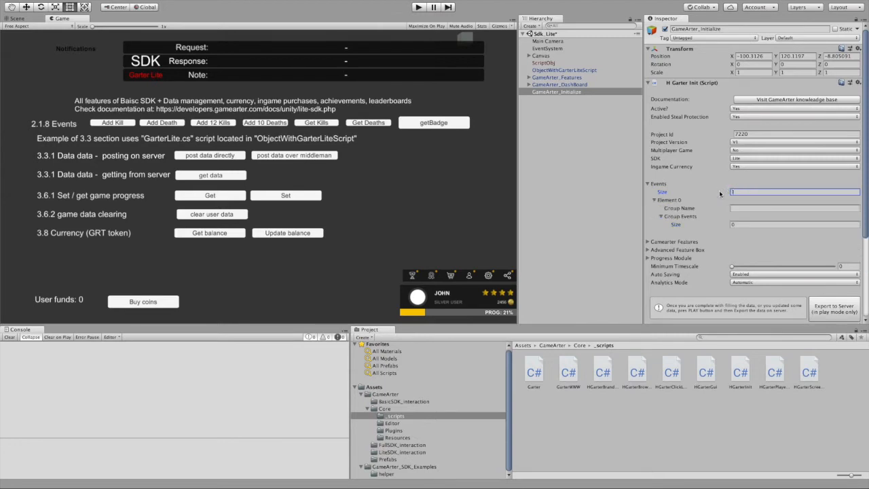
Step: Name the event group "basic game event" and set its Group Events size to 2
click(734, 209)
text(basic)
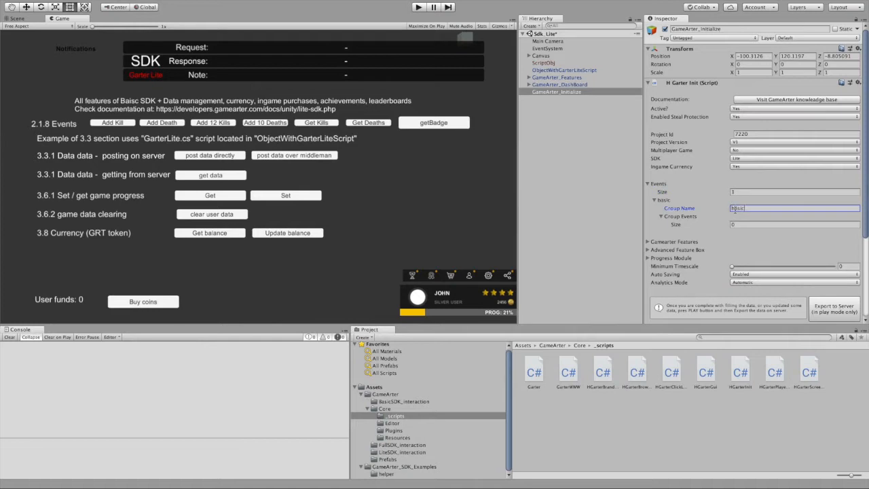
text( game event)
click(757, 224)
text(2)
key(Return)
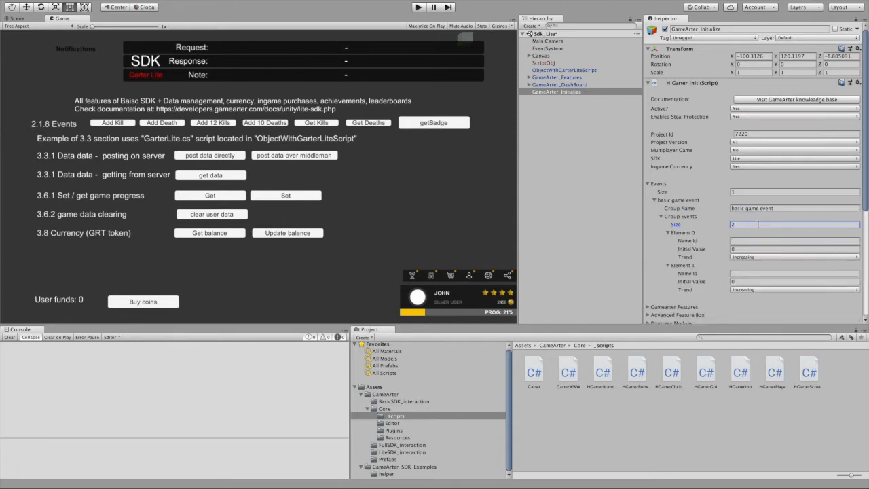
Step: Set the Name Id of the group's first event to kills and of its second event to deaths
click(733, 241)
text(kills)
click(738, 273)
text(deaths)
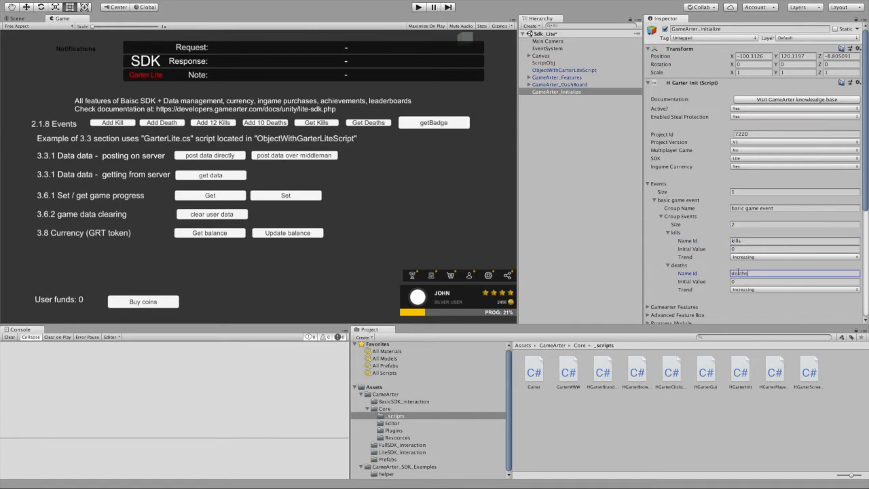
Step: Run the scene in play mode, export the H Garter Init data to the server and dismiss the system alert
scroll(708, 217, down, 5)
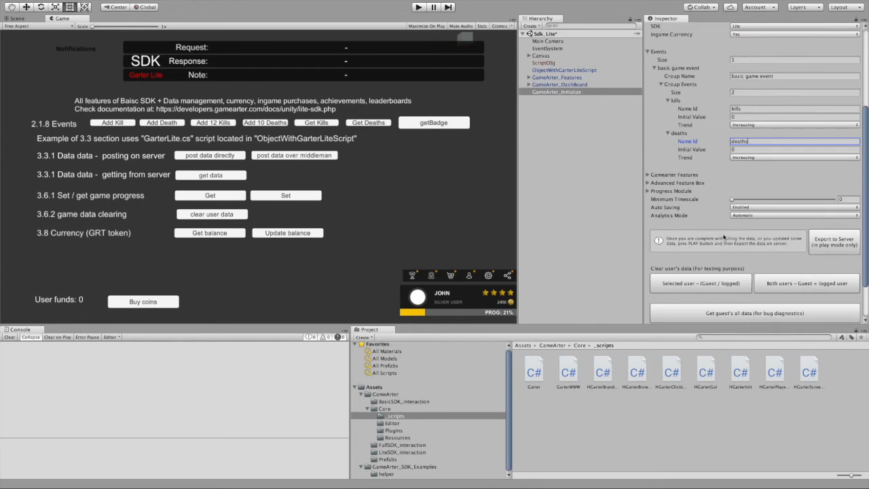
click(416, 7)
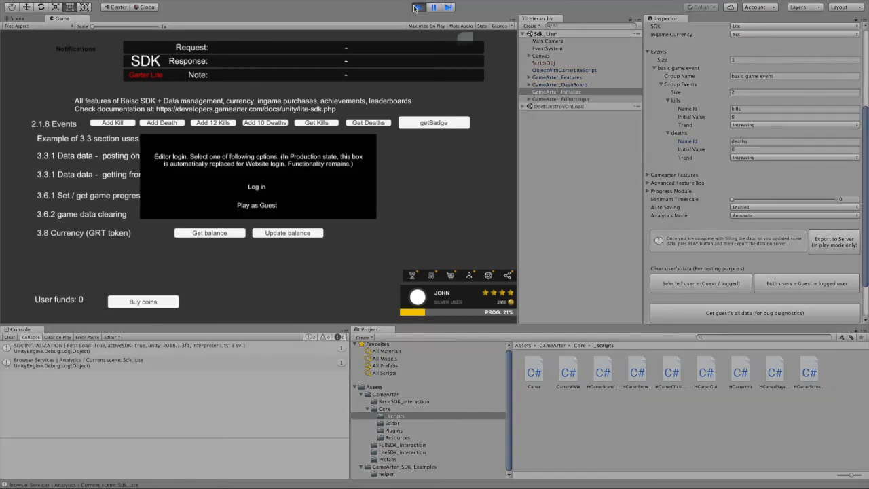
click(837, 240)
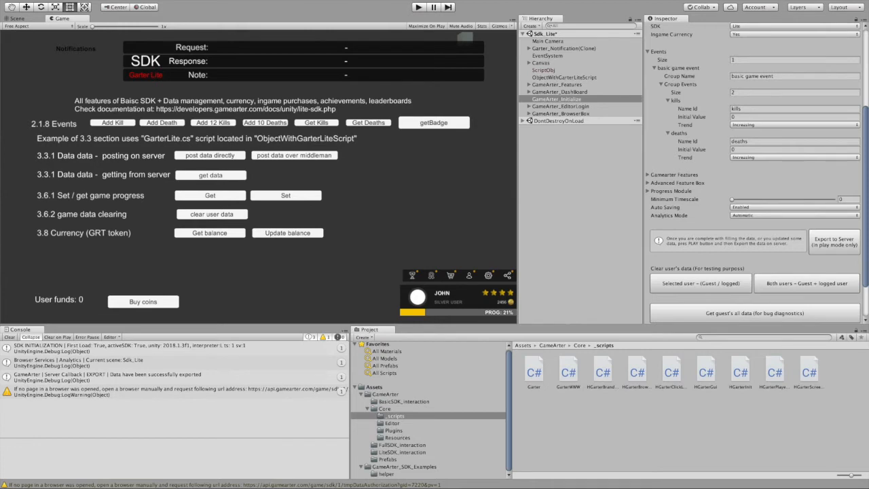
drag(219, 260, 393, 119)
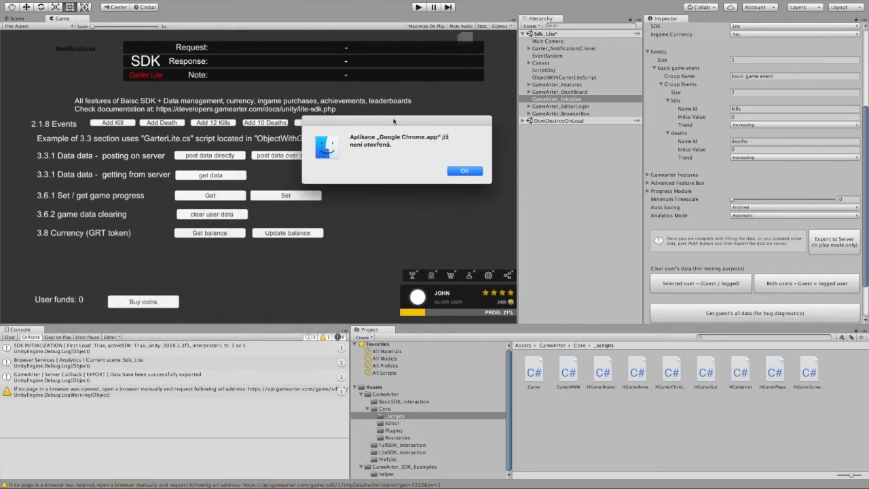
click(465, 171)
Step: Copy the tmpDataAuthorization URL from the console warning and open it in a new browser tab
click(163, 392)
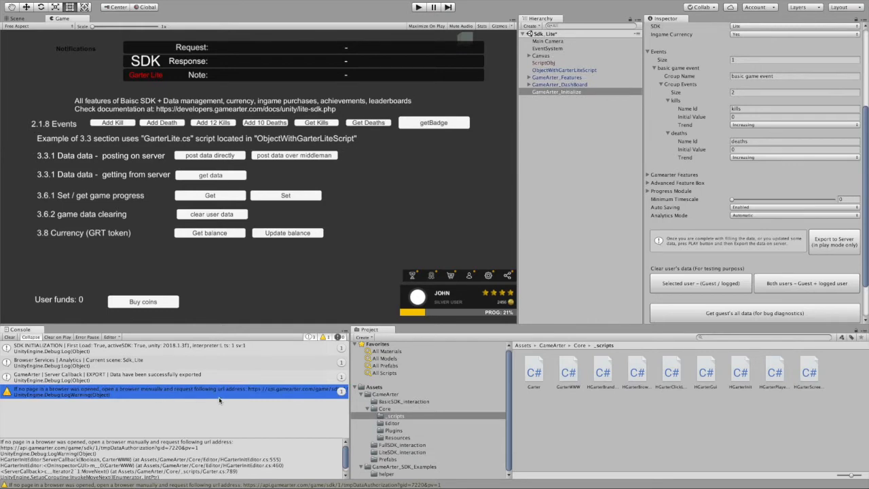
drag(197, 448, 1, 448)
key(super+c)
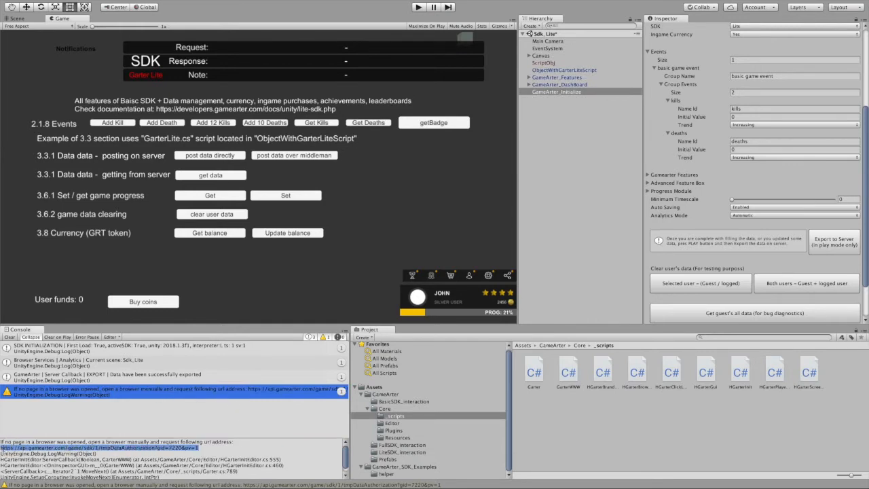
key(super+Tab)
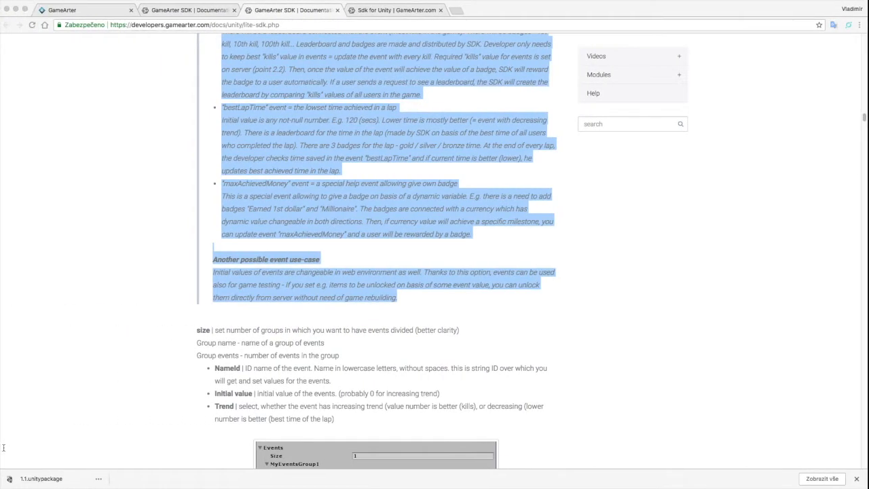
key(super+t)
key(super+v)
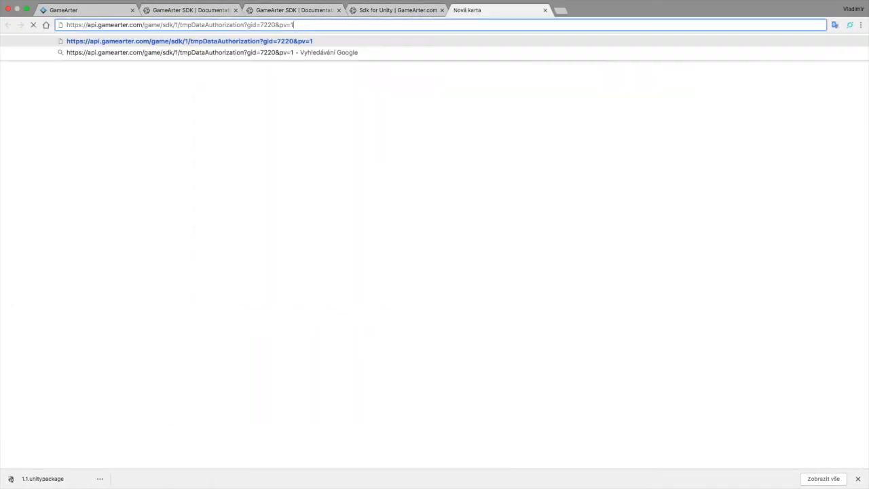
key(Return)
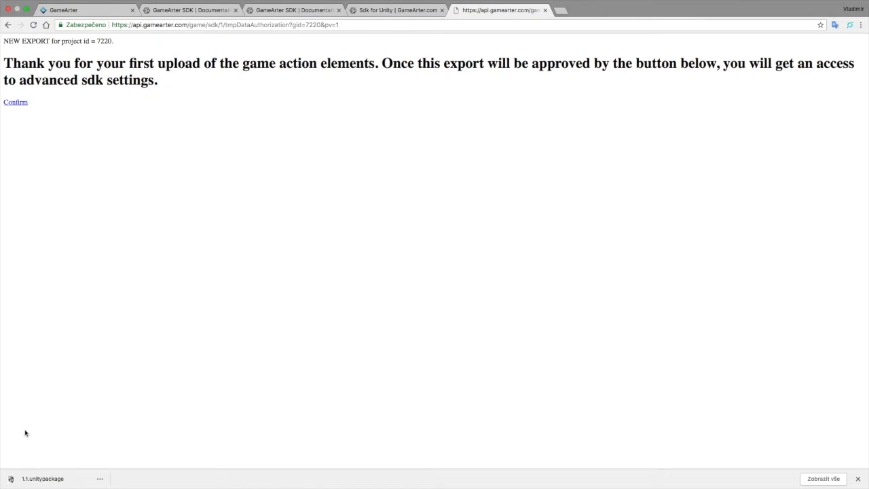
Step: Check the new export's project ID on the authorization page and confirm the export
click(120, 41)
drag(120, 41, 5, 34)
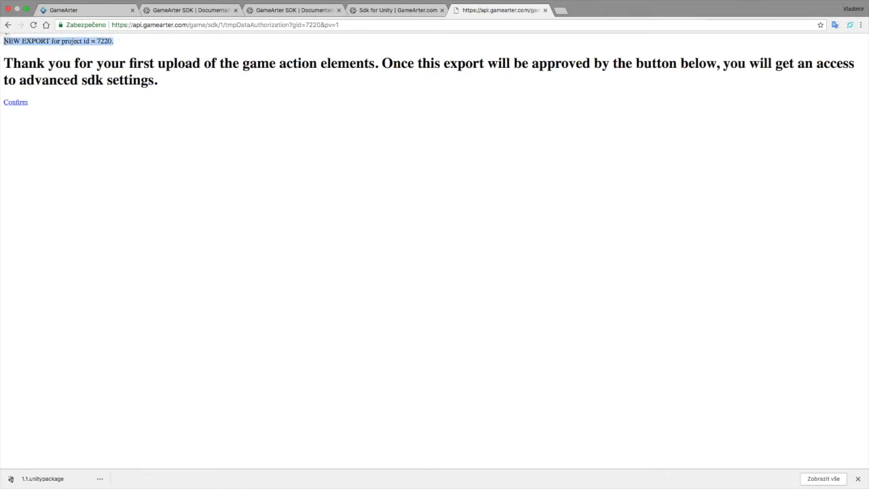
click(14, 102)
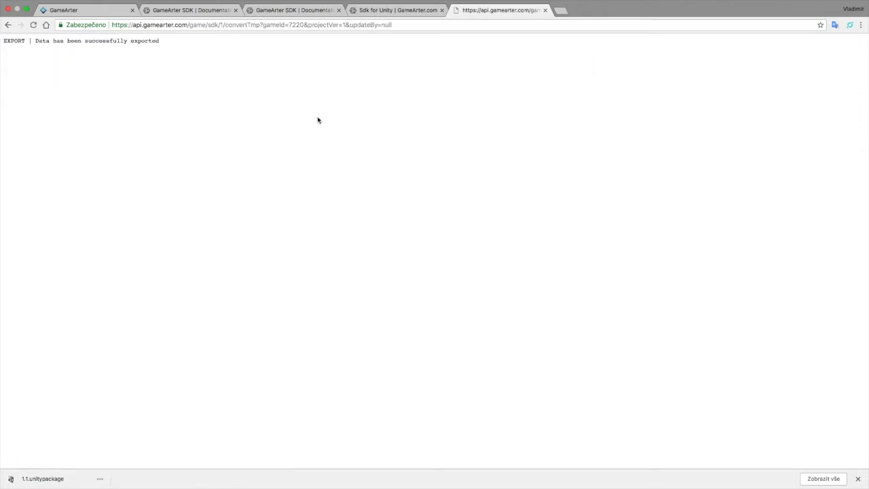
Step: Check the project's SDK connection on the GameArter site and open the events of project version 1
click(95, 12)
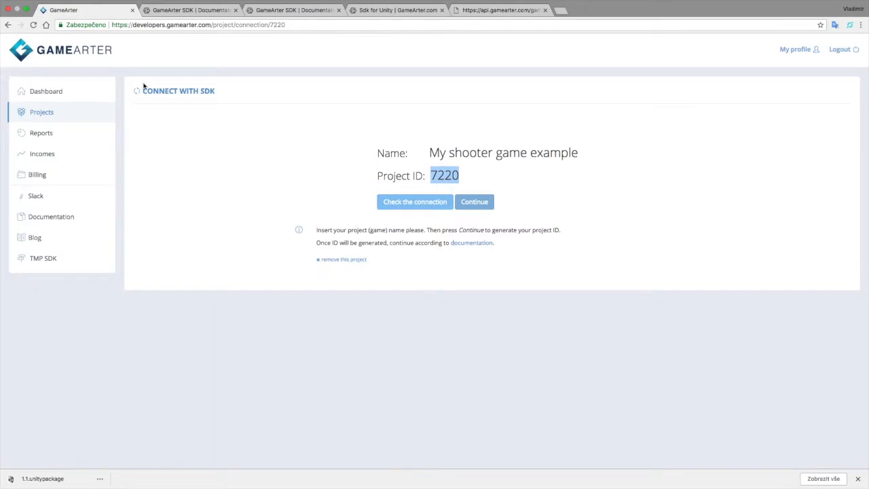
click(409, 207)
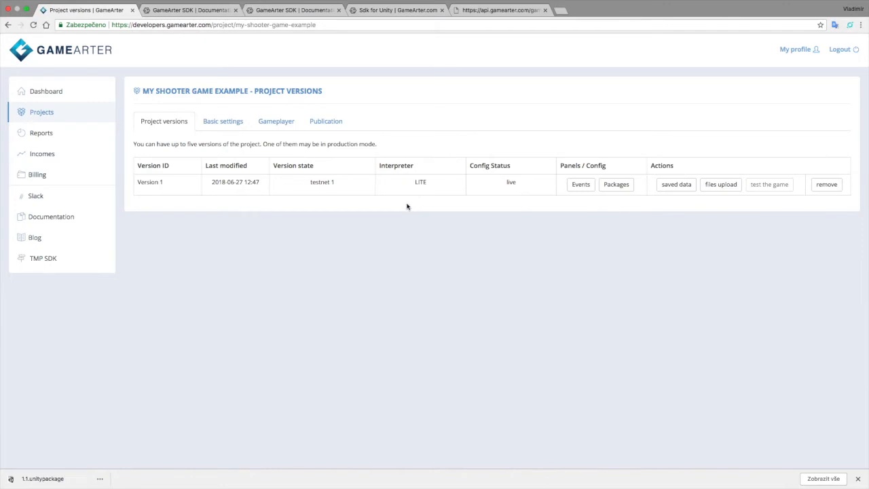
click(581, 191)
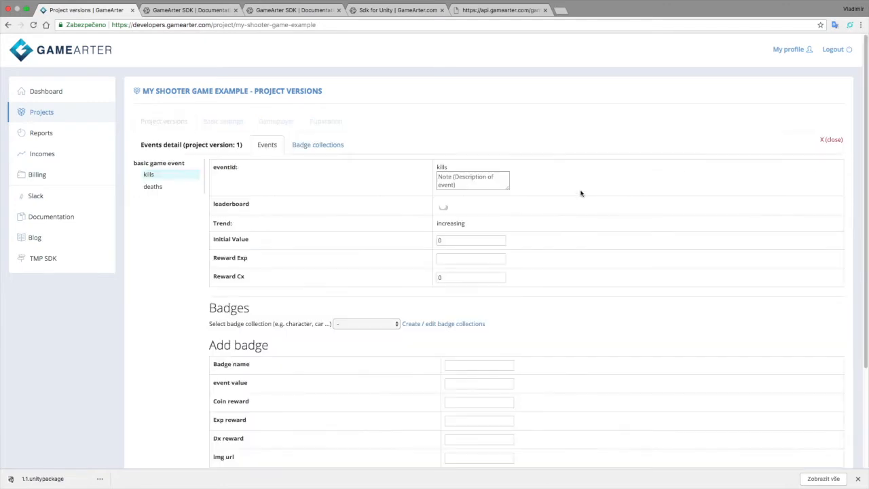
Step: Review the deaths and kills event settings, including their badge and saving options
click(153, 188)
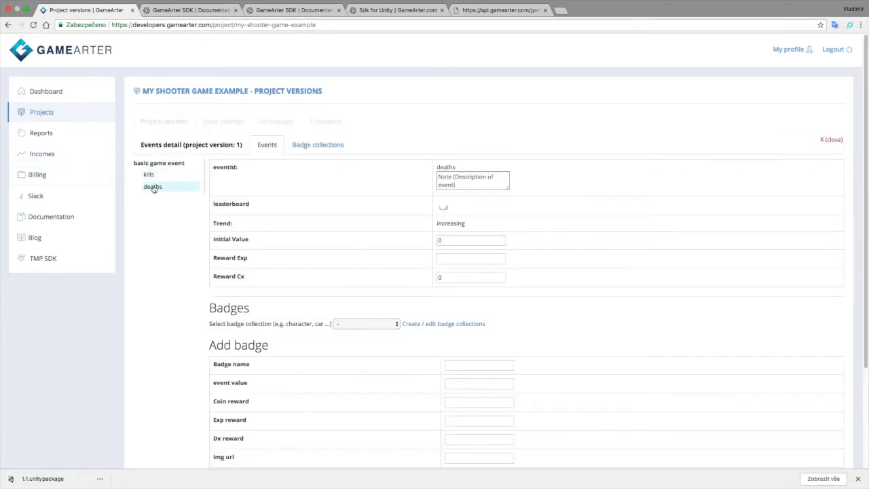
click(153, 178)
scroll(243, 173, down, 4)
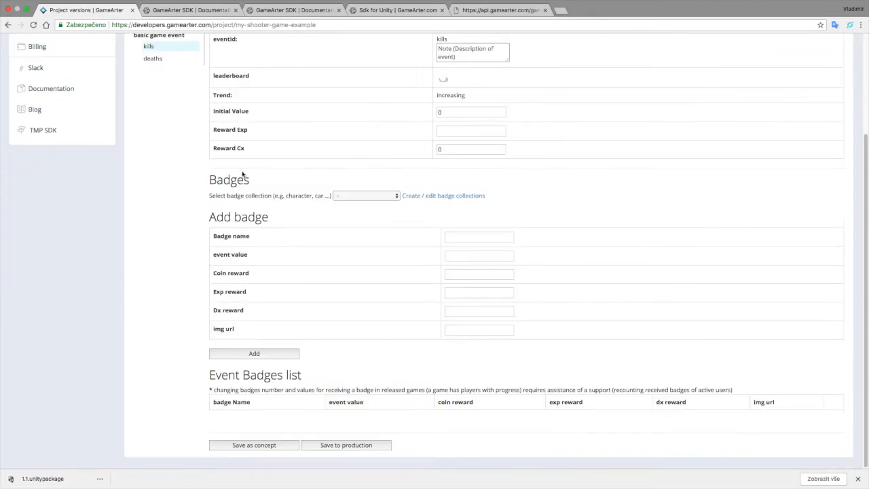
scroll(238, 197, up, 2)
click(163, 126)
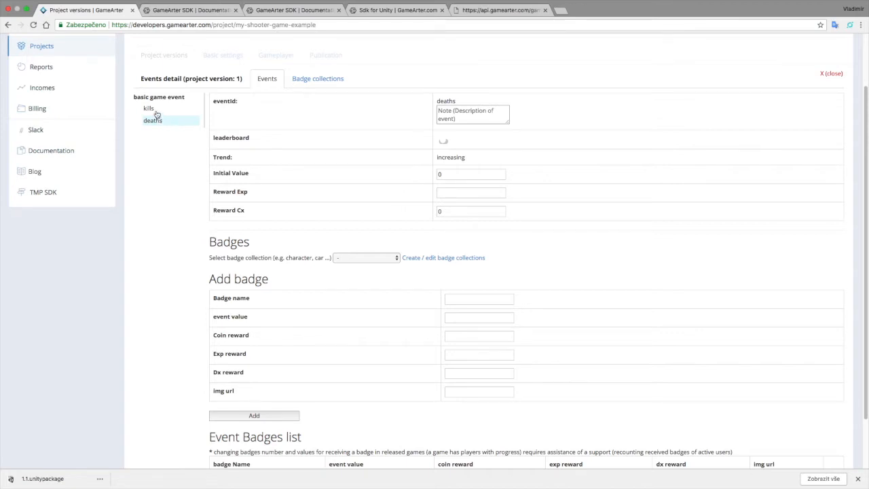
Step: Select the kills event and enable its leaderboard
click(151, 109)
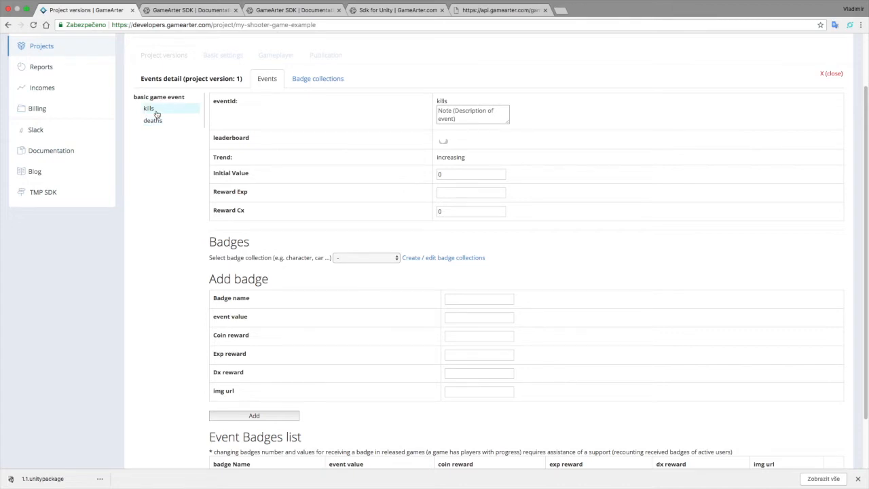
click(445, 143)
scroll(475, 197, down, 1)
Step: Add a badge named 1st kill to the kills event with event value 1 and coin reward 2
click(471, 296)
text(1st kill)
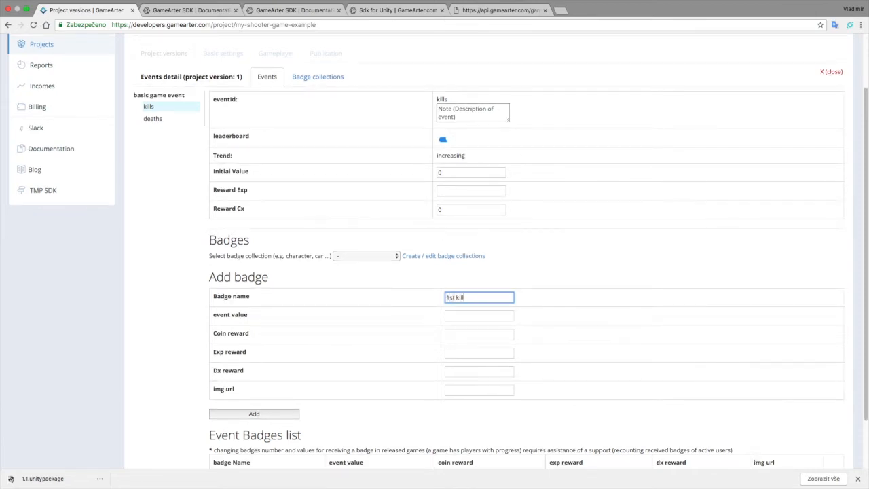
click(490, 318)
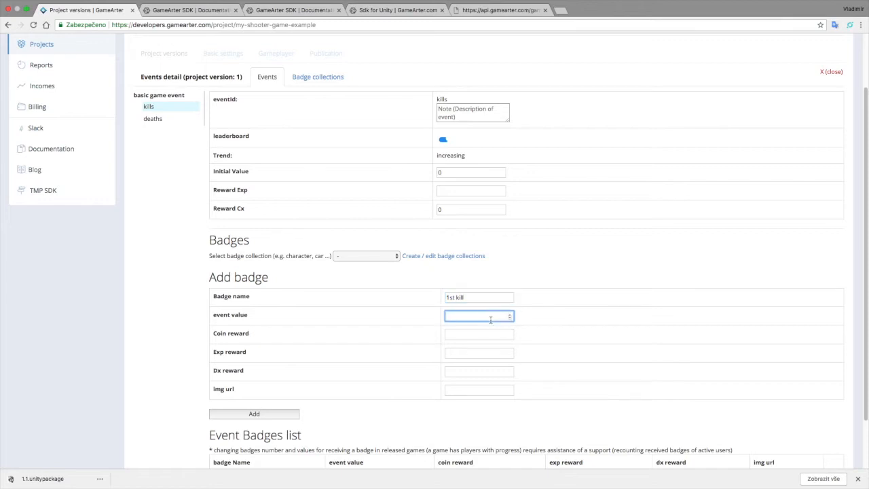
text(1)
click(479, 335)
text(2)
click(275, 410)
Step: Add a second badge named 10 kills to the kills event with event value 10 and coin reward 5
scroll(387, 339, down, 2)
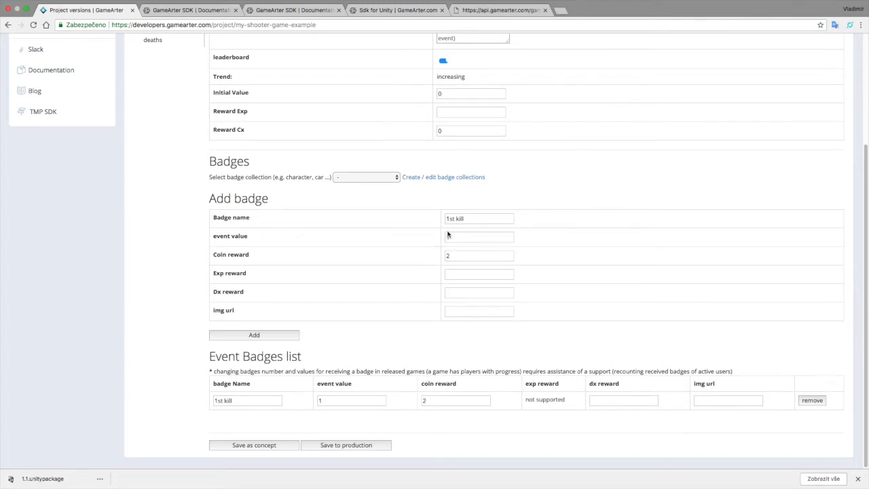
triple_click(475, 218)
text(10)
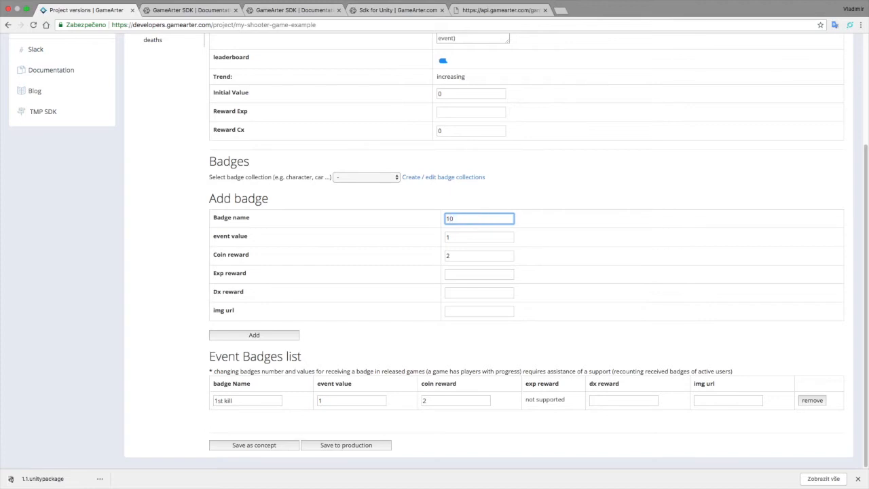
text( kills)
click(455, 234)
text(0)
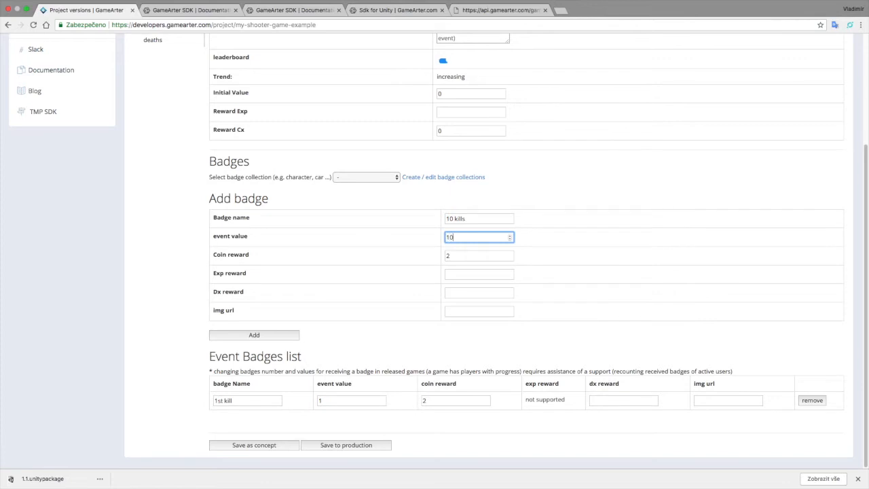
click(450, 256)
key(BackSpace)
text(5)
click(263, 336)
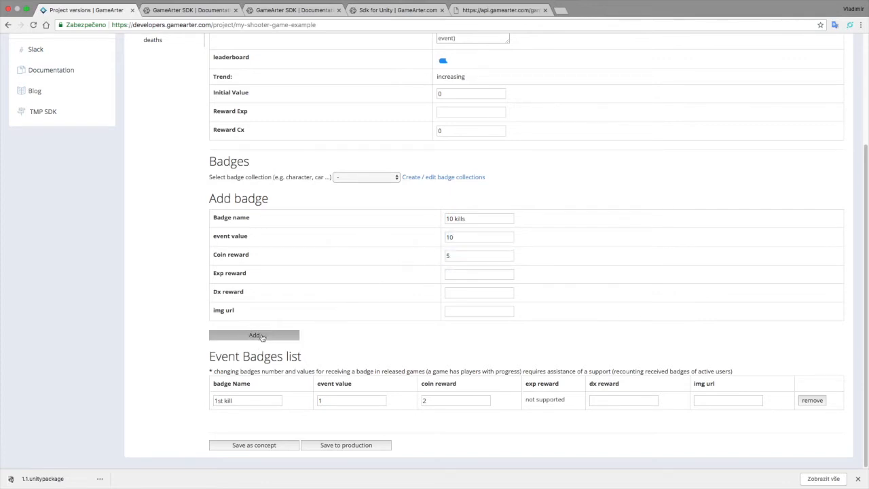
Step: Save the event settings to production and dismiss the alert
scroll(384, 325, down, 1)
click(362, 446)
click(513, 74)
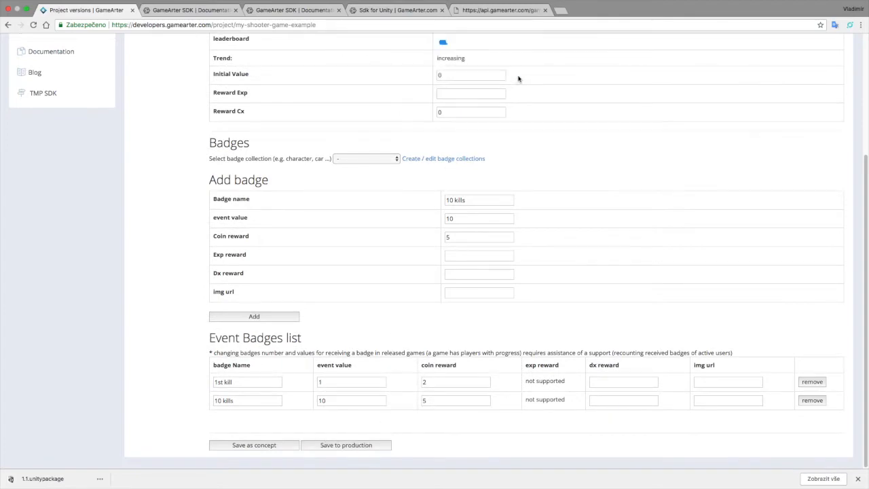
Step: Switch to Unity, run the scene in play mode, log in through the editor login box and clear the console
key(ctrl+Right)
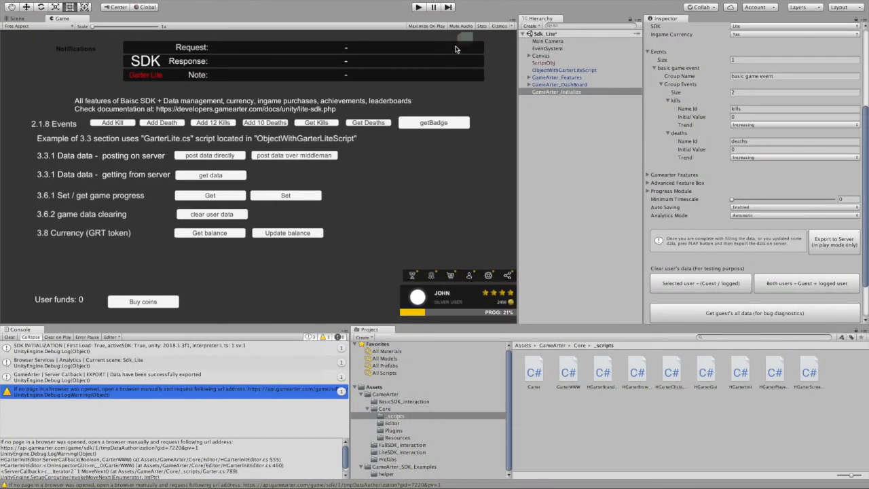
click(421, 9)
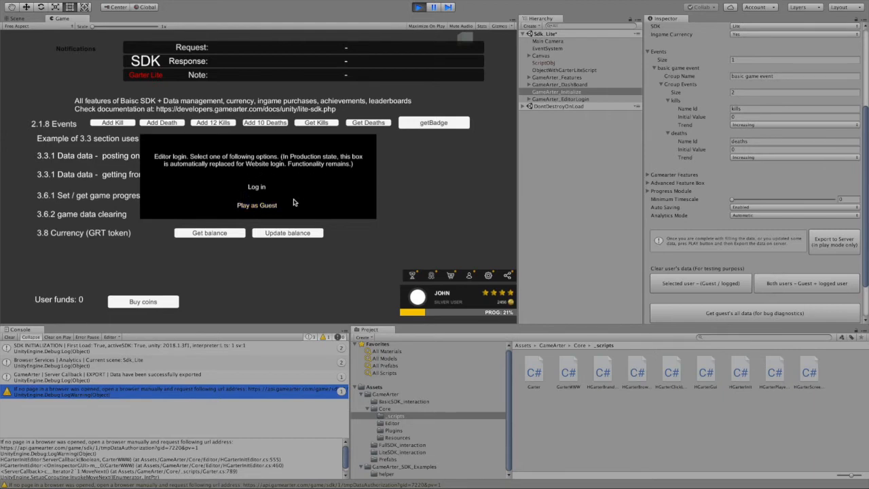
click(256, 187)
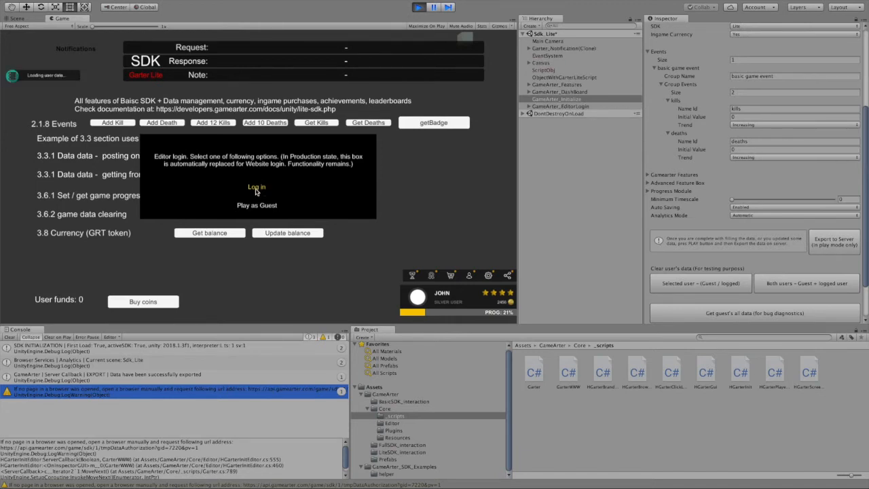
click(10, 337)
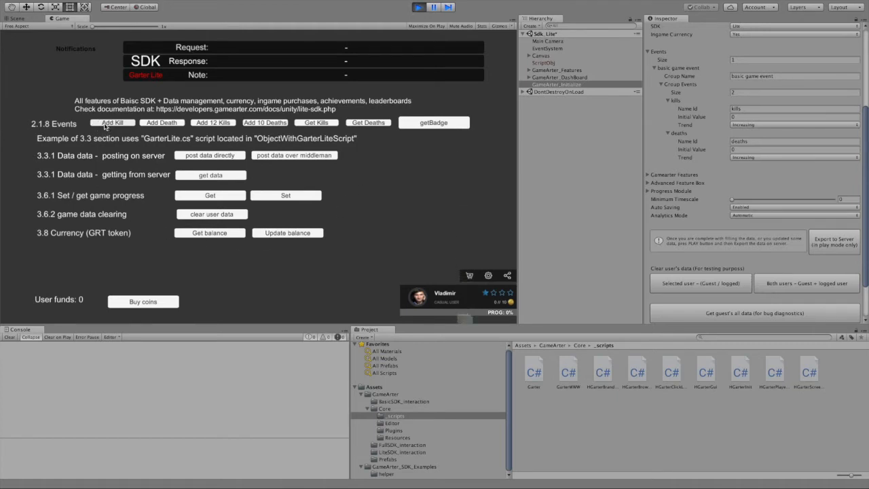
Step: Add ten kills one at a time in the running scene to test both kill badges
click(105, 124)
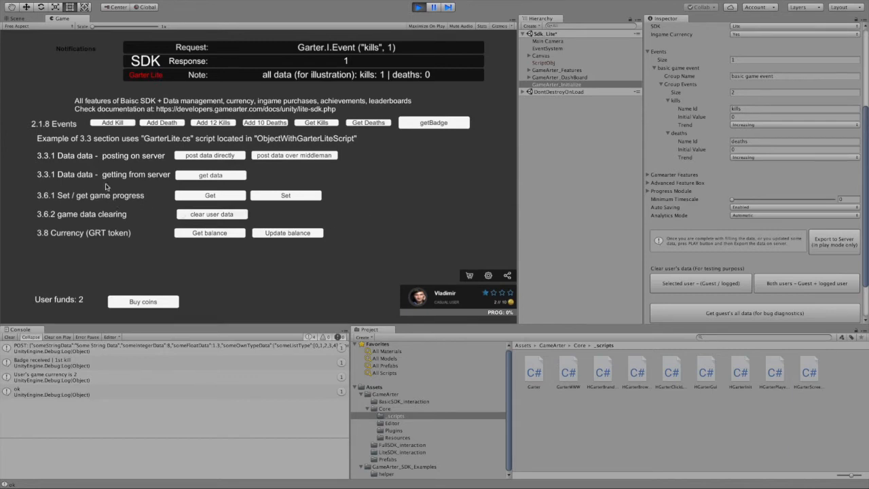
click(105, 124)
click(105, 124)
click(105, 123)
click(105, 123)
click(105, 124)
click(105, 123)
click(105, 123)
click(105, 124)
click(106, 125)
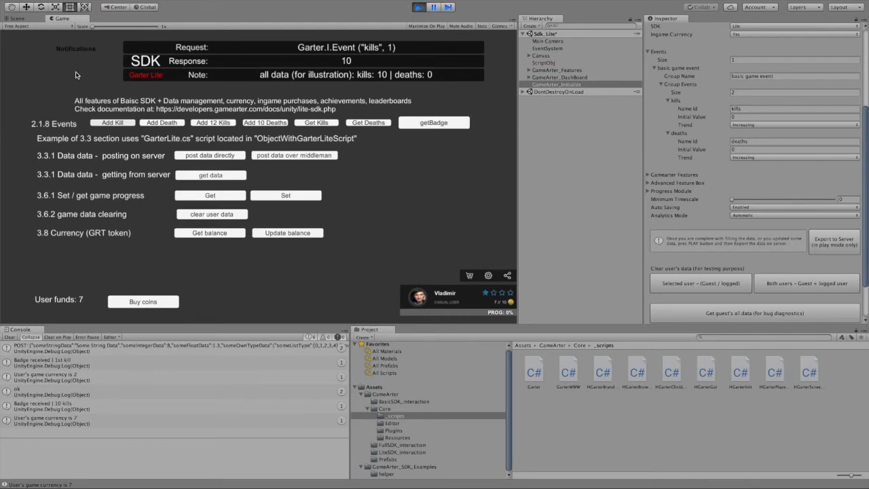
Step: Return to the browser, close the events detail and open the saved data of project version 1
key(ctrl+Left)
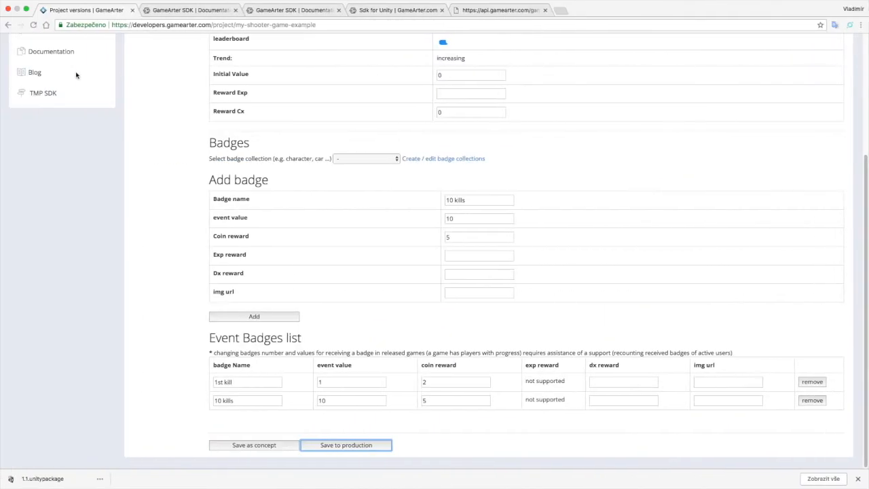
scroll(604, 167, up, 1)
scroll(614, 166, up, 2)
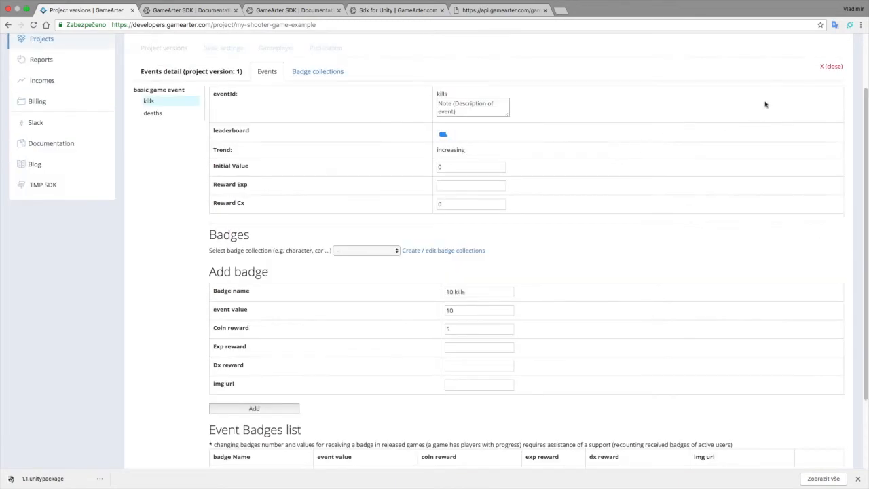
click(827, 68)
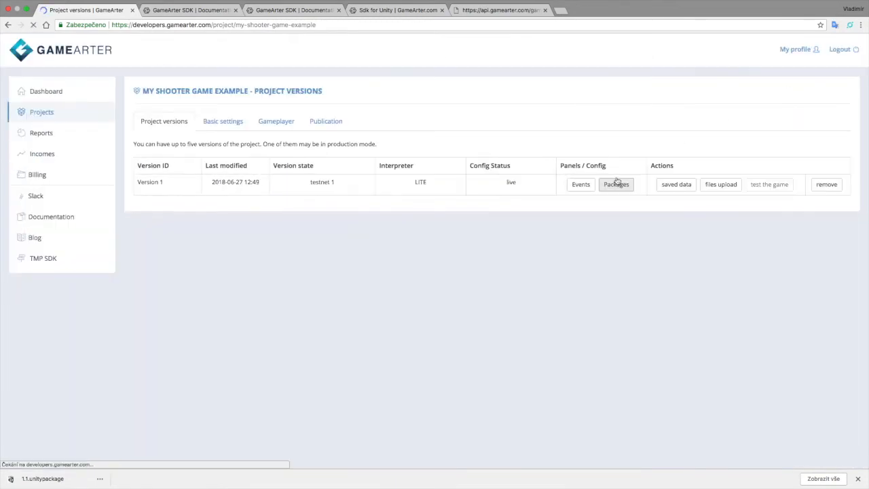
click(670, 185)
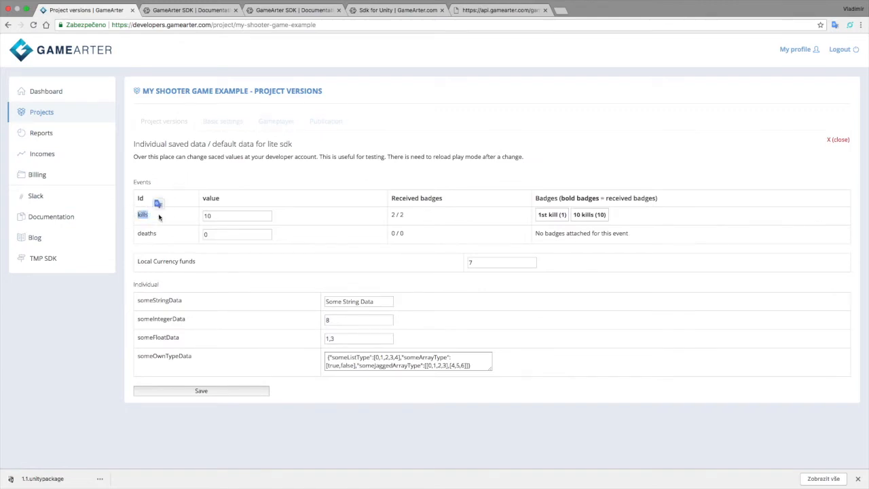
Step: Set the saved kills value to 5, check the received badges, save the data and dismiss the alert
click(206, 215)
double_click(206, 214)
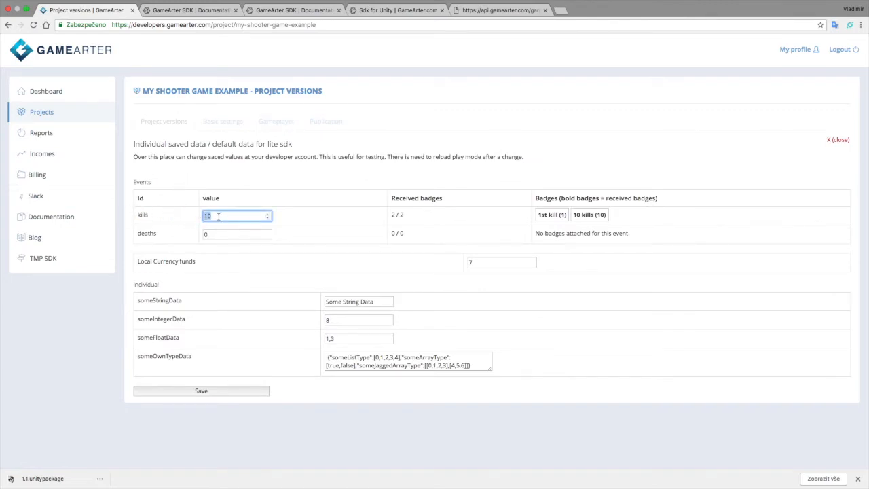
text(5)
click(432, 168)
drag(391, 215, 421, 214)
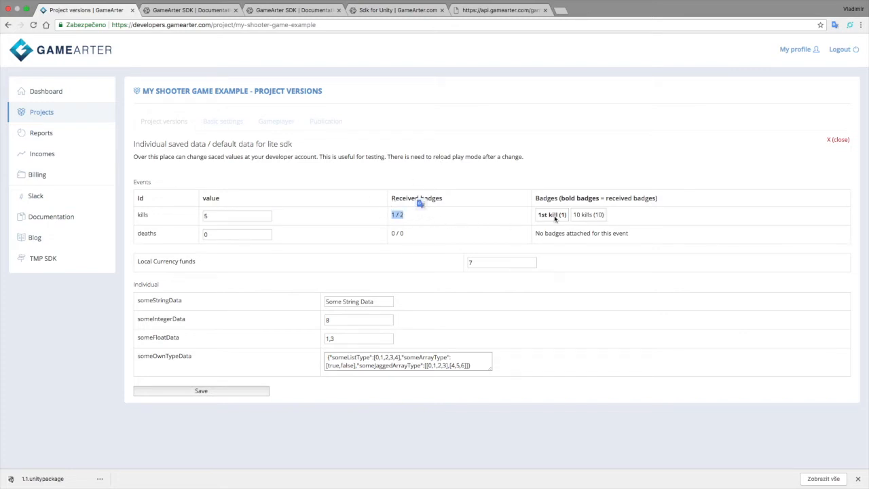
drag(641, 223, 508, 214)
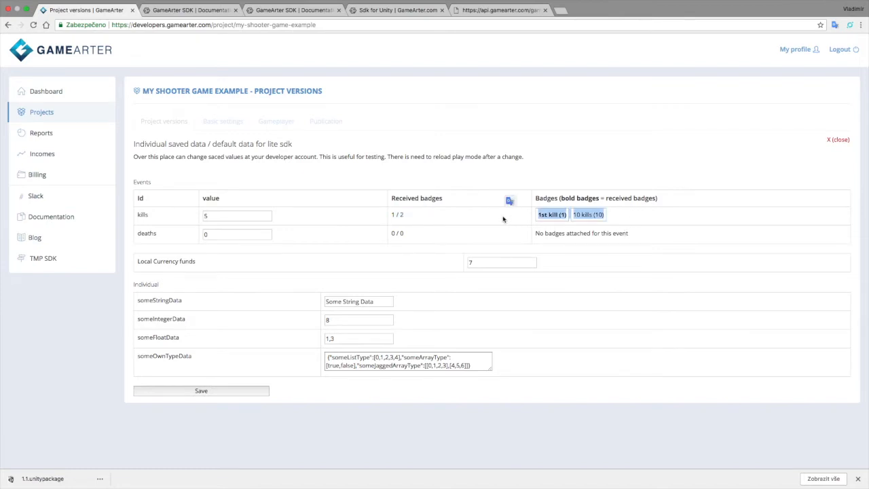
click(499, 219)
click(226, 392)
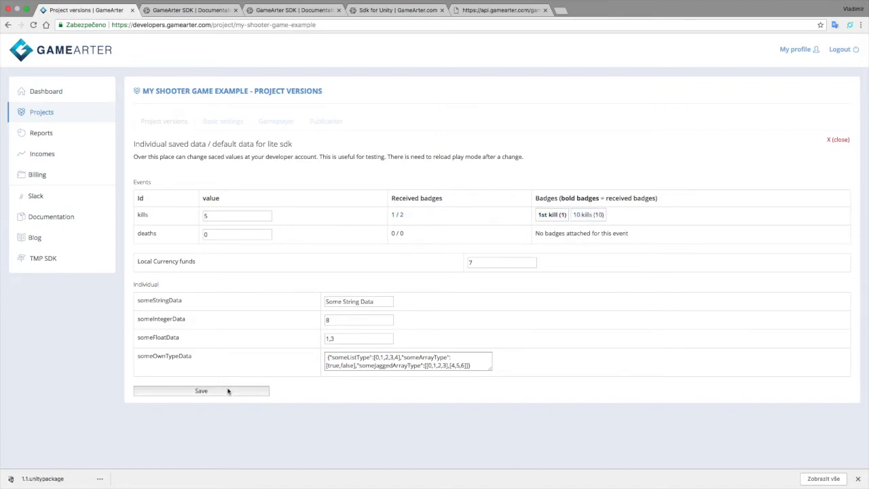
click(515, 76)
Step: Switch to Unity, restart play mode, log in again and retrieve the kills value
key(ctrl+Left)
key(ctrl+Right)
key(ctrl+Right)
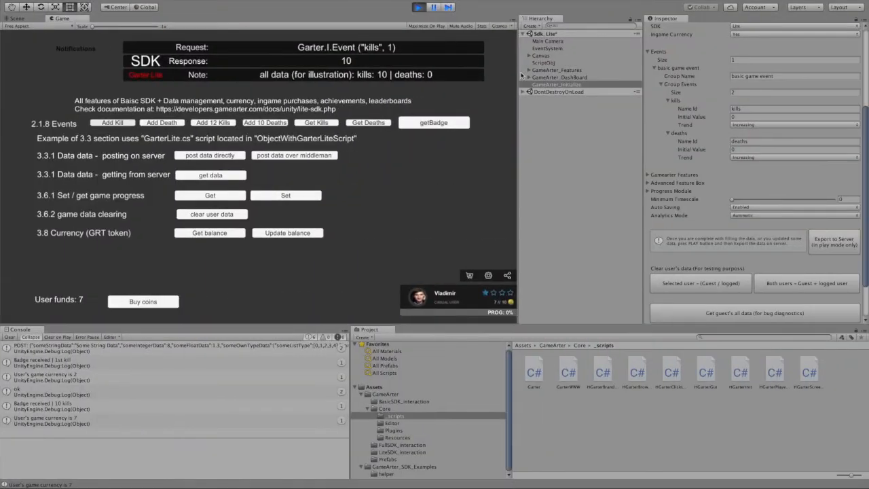
click(418, 7)
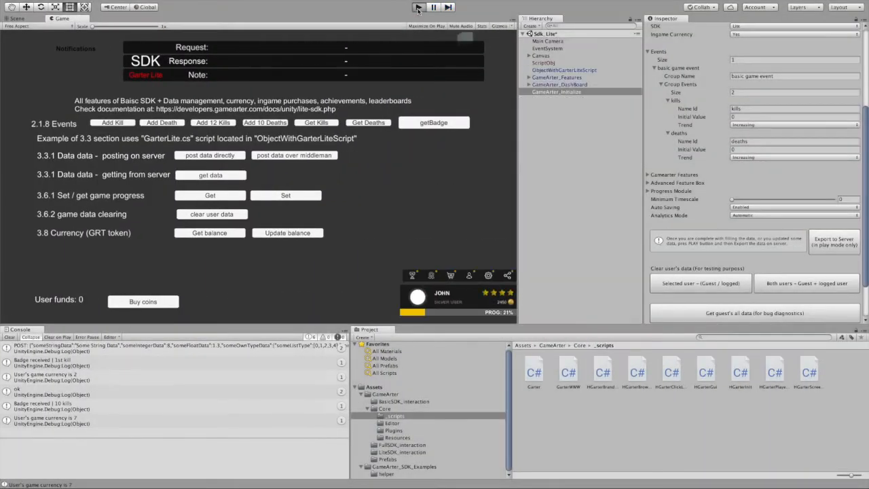
click(418, 8)
click(283, 185)
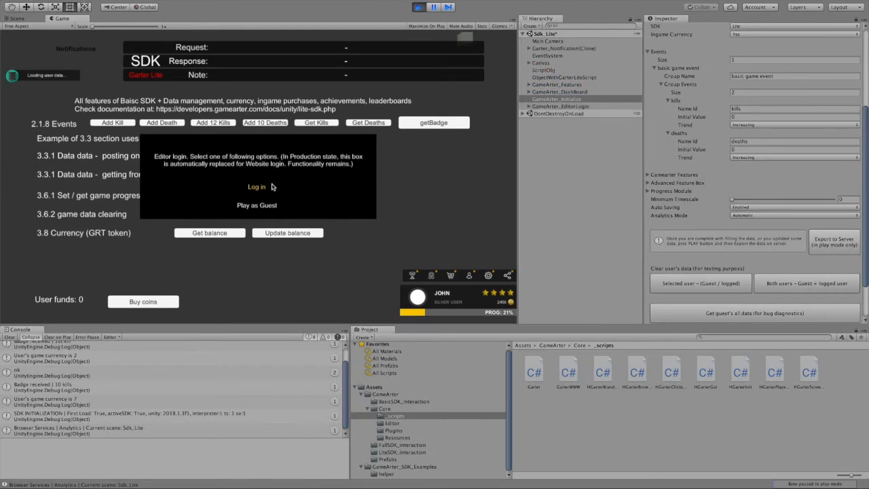
click(316, 123)
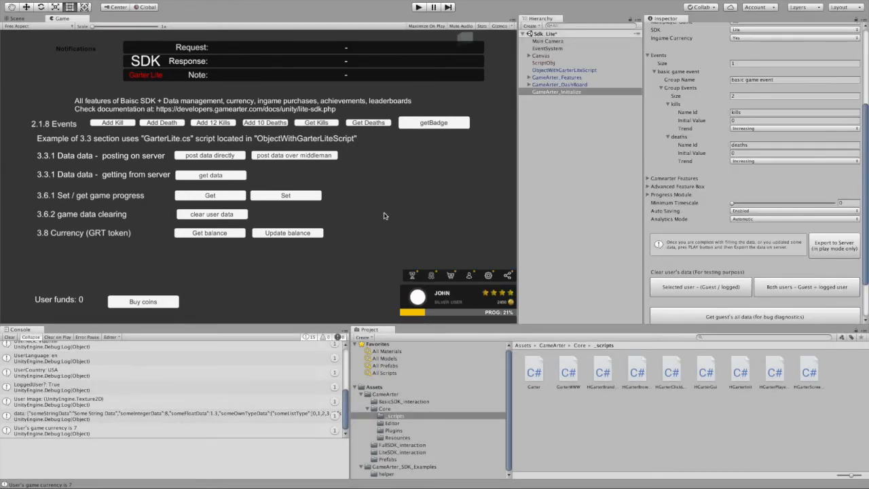
scroll(712, 134, up, 5)
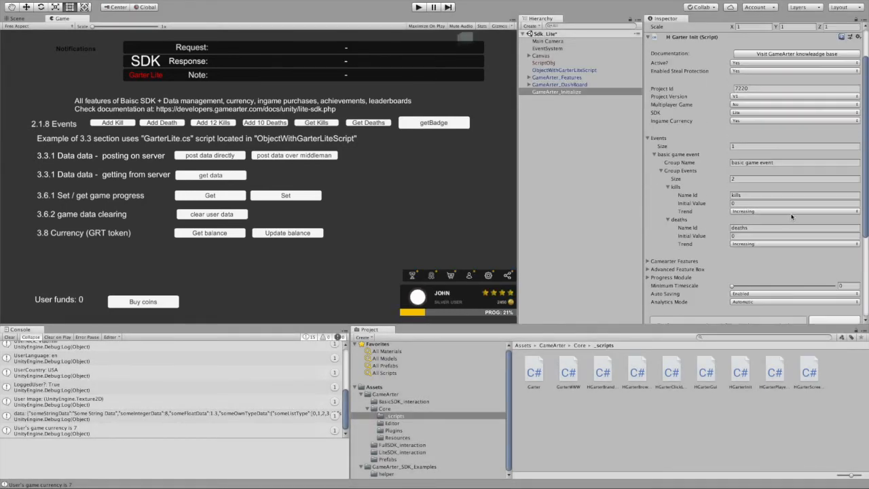
scroll(711, 134, down, 5)
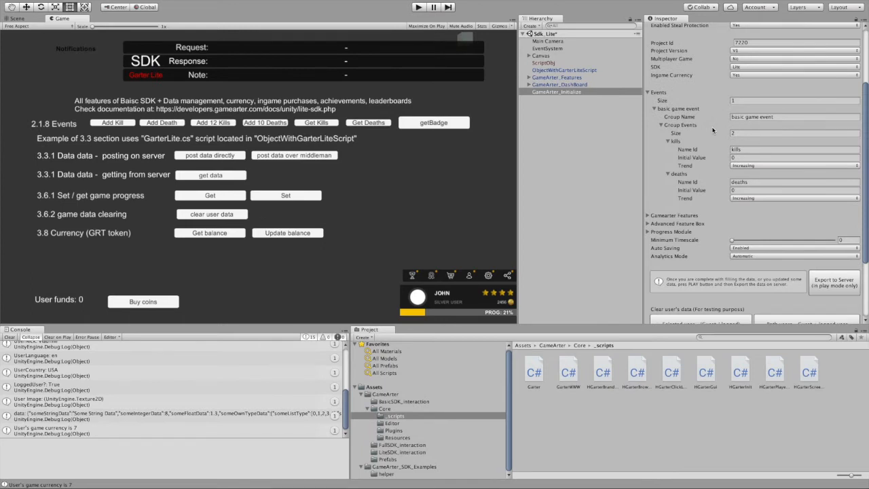
scroll(713, 131, down, 1)
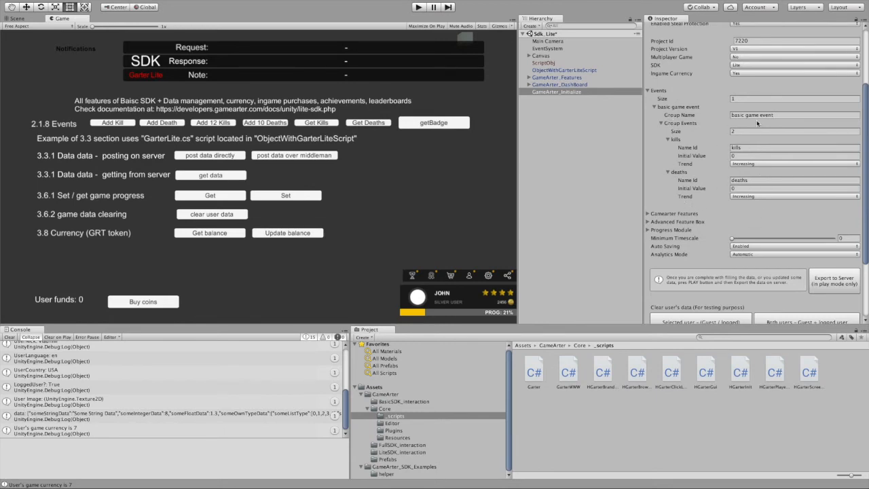
Step: Increase the number of event groups to 2 and name the new group "additional events"
click(747, 99)
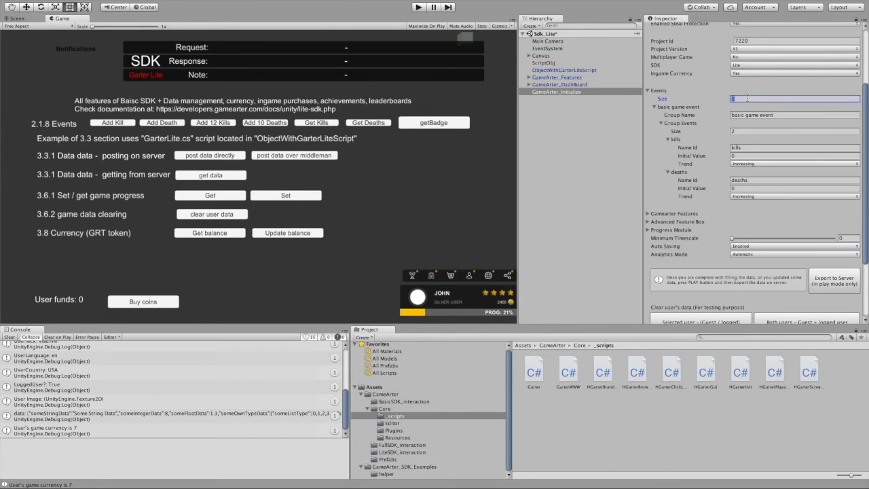
text(2)
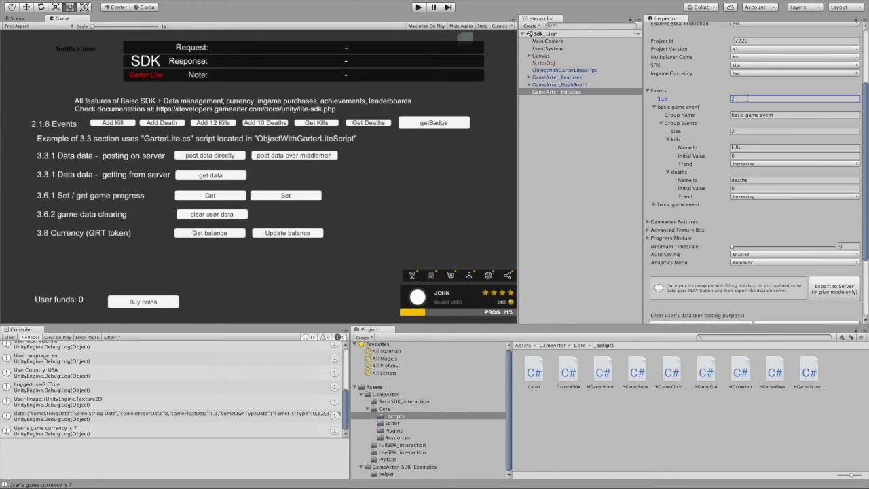
key(Return)
click(779, 213)
text(additional events)
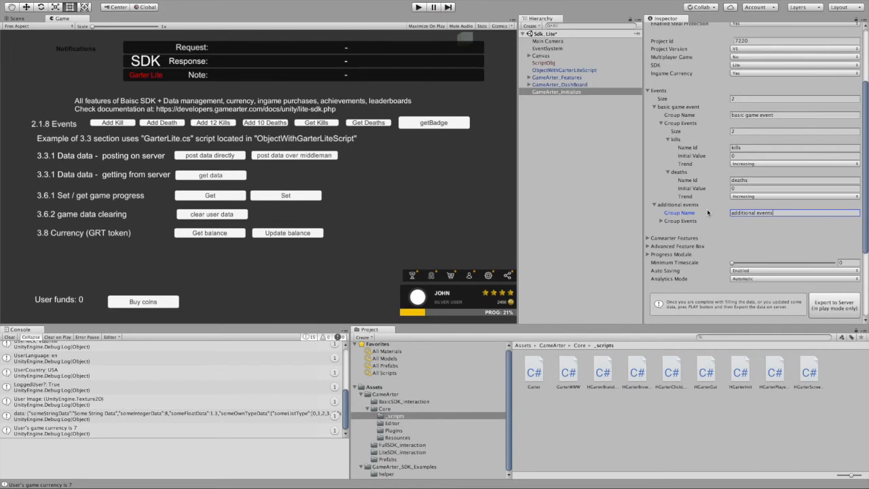
Step: Reduce the additional events group to a single event and give it the name id bestTime
click(692, 221)
click(749, 230)
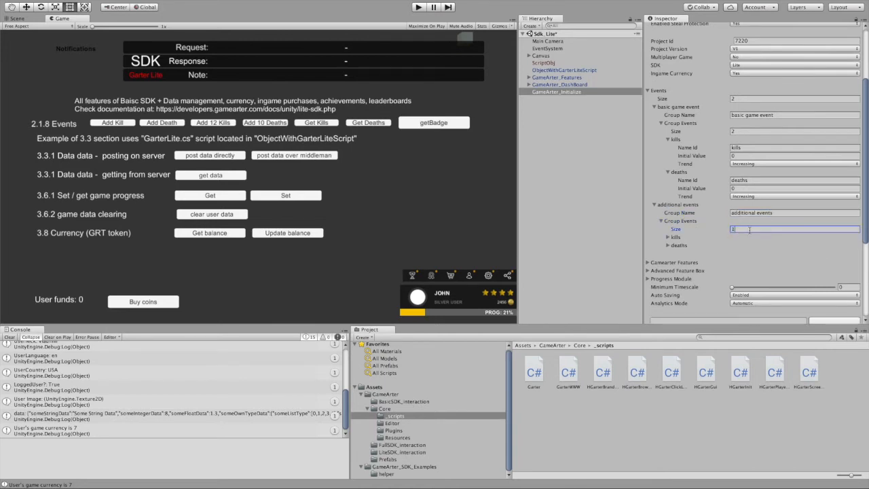
text(1)
key(Return)
click(672, 237)
click(760, 253)
click(755, 245)
text(b)
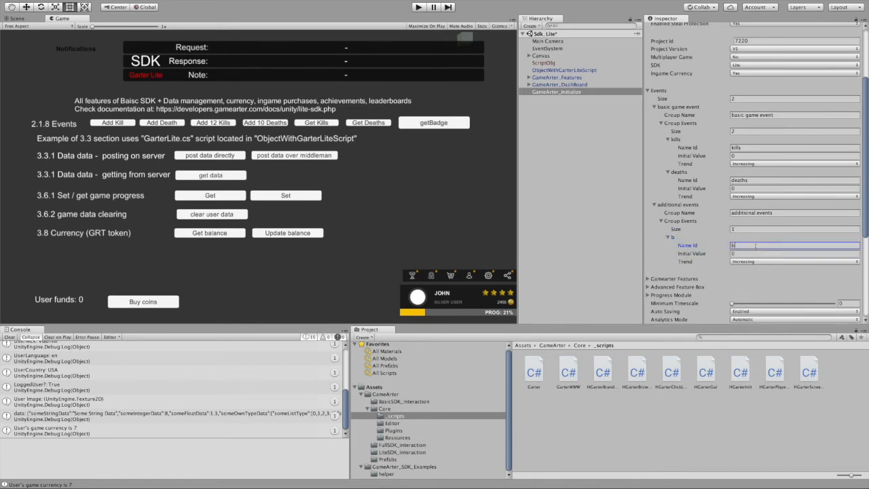
text(estTime)
Step: Set the bestTime event's trend to Decreasing and its initial value to 60
click(754, 262)
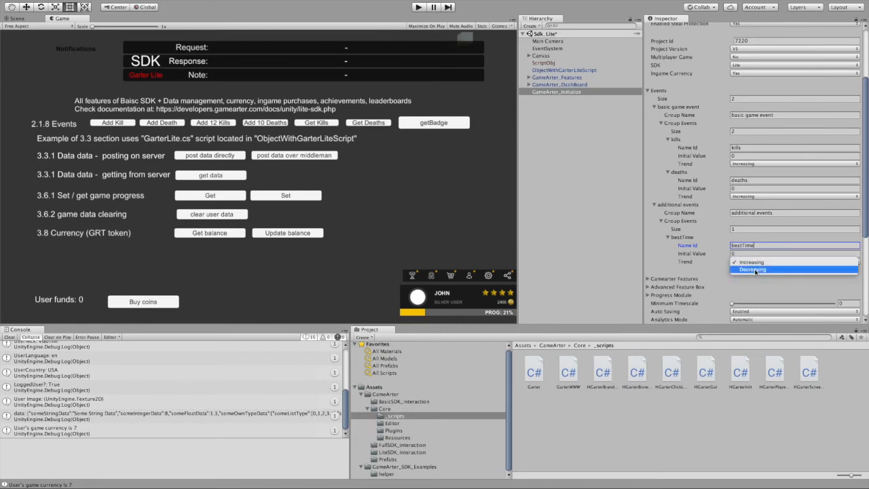
click(753, 270)
click(743, 254)
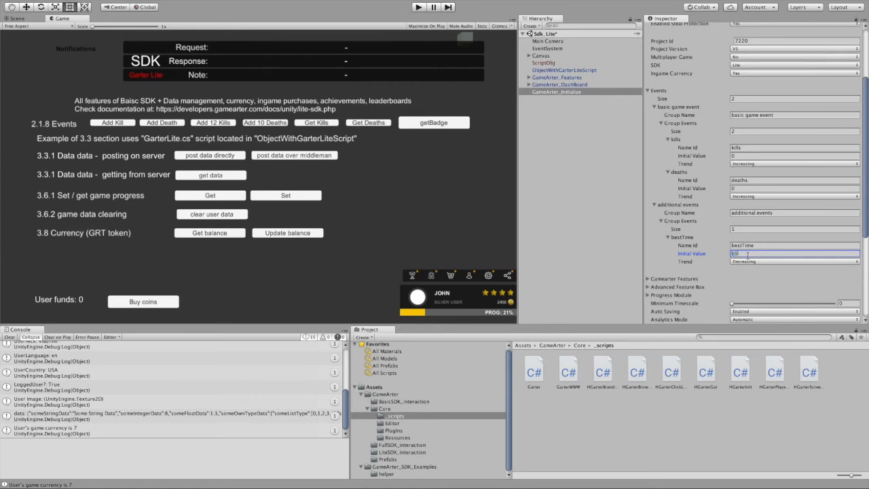
Step: Enter play mode and export the updated event data to the server
scroll(738, 243, down, 4)
key(ctrl+p)
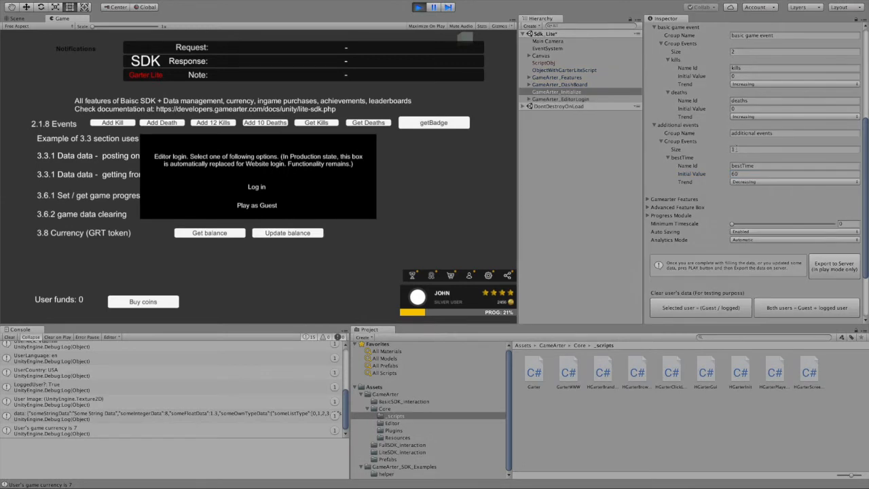
click(824, 264)
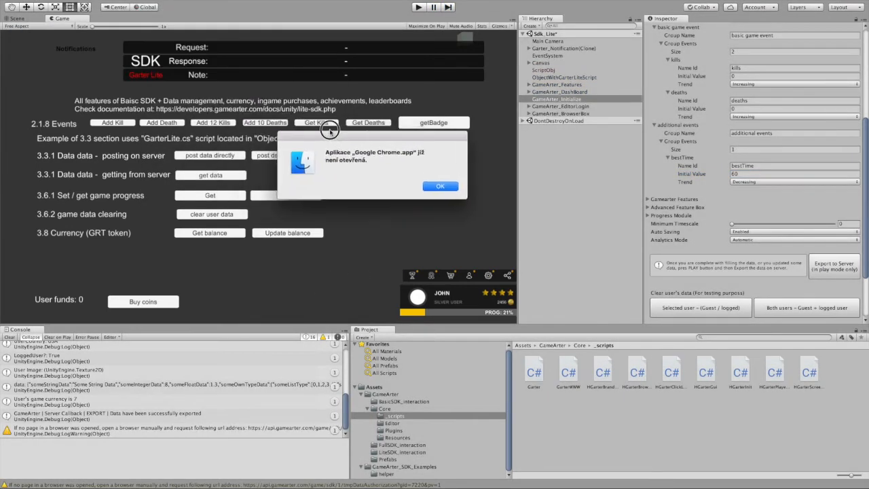
Step: Copy the data authorization URL from the console warning and open it in a new browser tab, dismissing the system alert
click(200, 426)
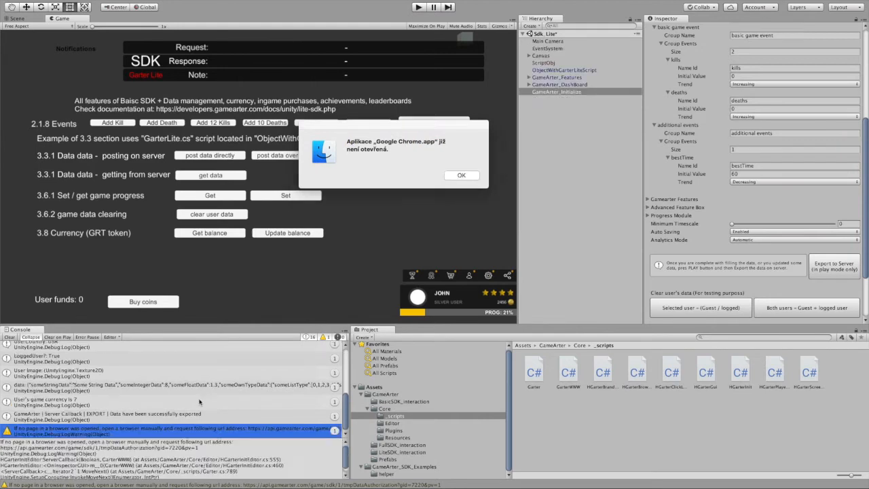
click(201, 451)
drag(201, 451, 1, 449)
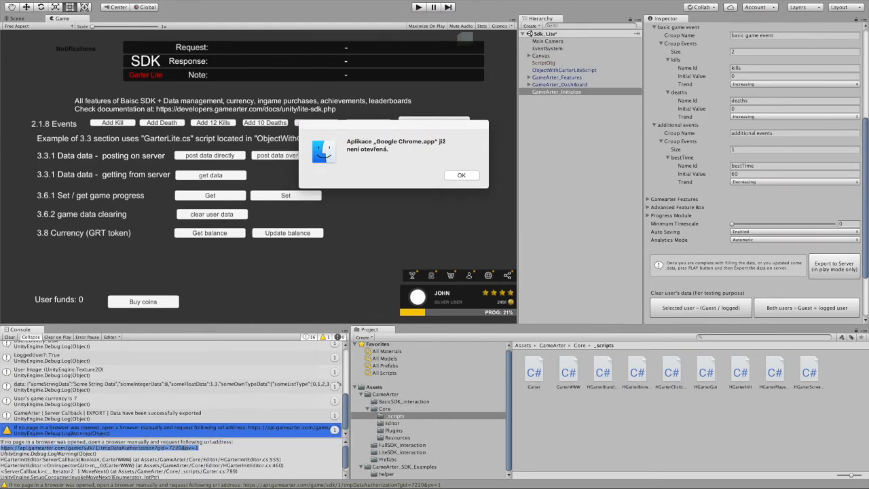
key(ctrl+Left)
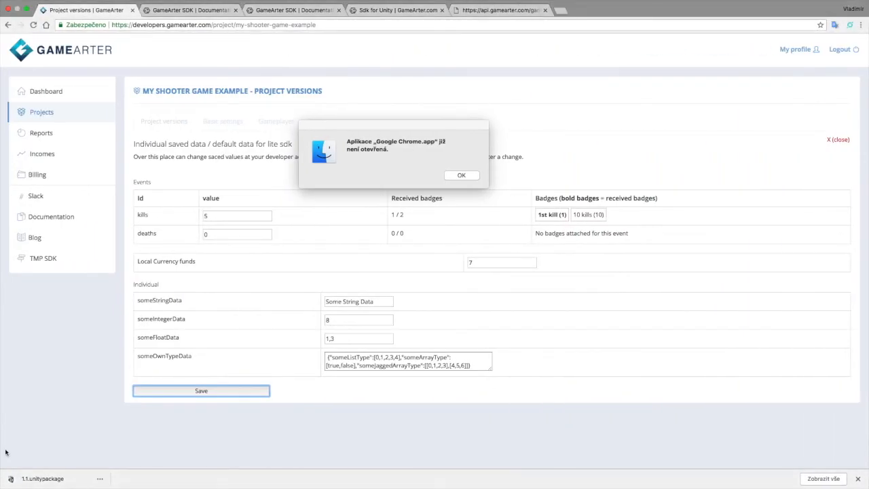
key(ctrl+t)
text(https://api.gamearter.com/game/sdk/1/tmpDataAuthorization?gid=7220&pv=1)
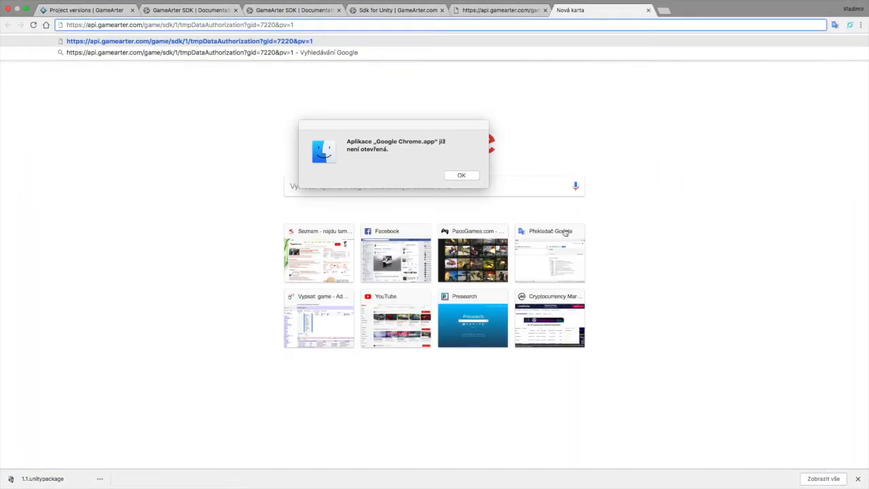
click(456, 176)
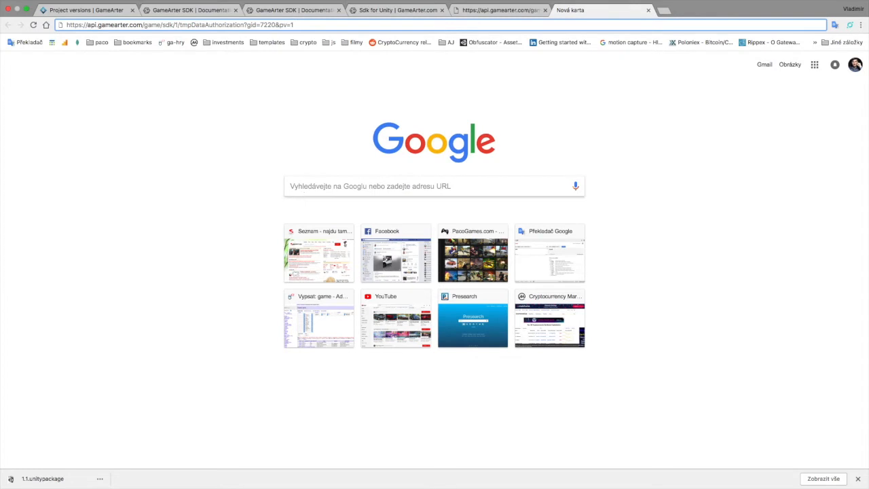
key(Return)
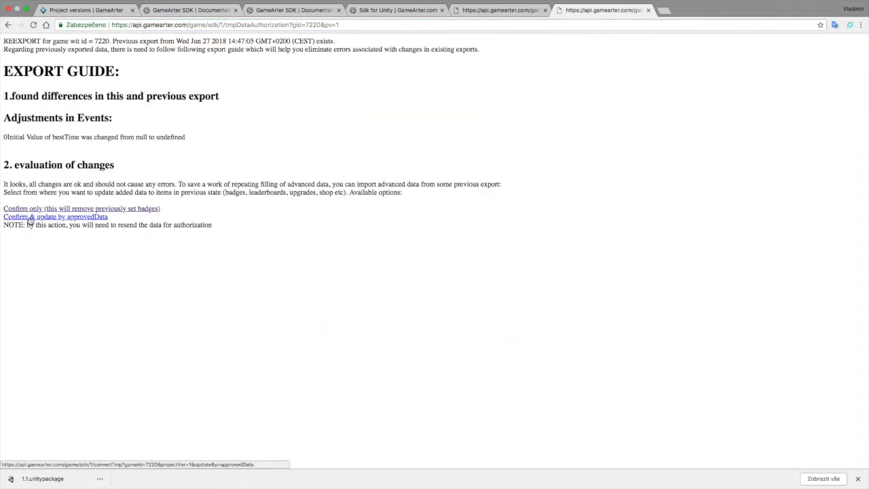
Step: Confirm the re-export with the option to update by approvedData and close the export page
drag(113, 218, 5, 215)
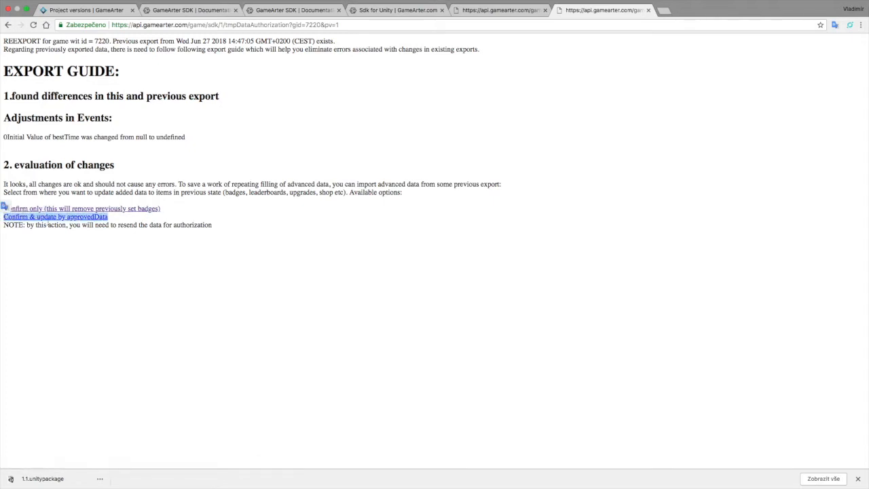
click(60, 219)
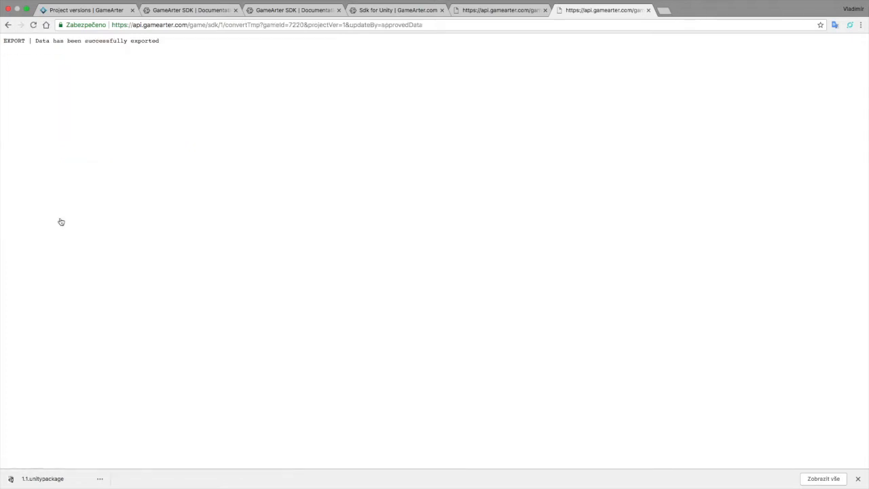
click(649, 11)
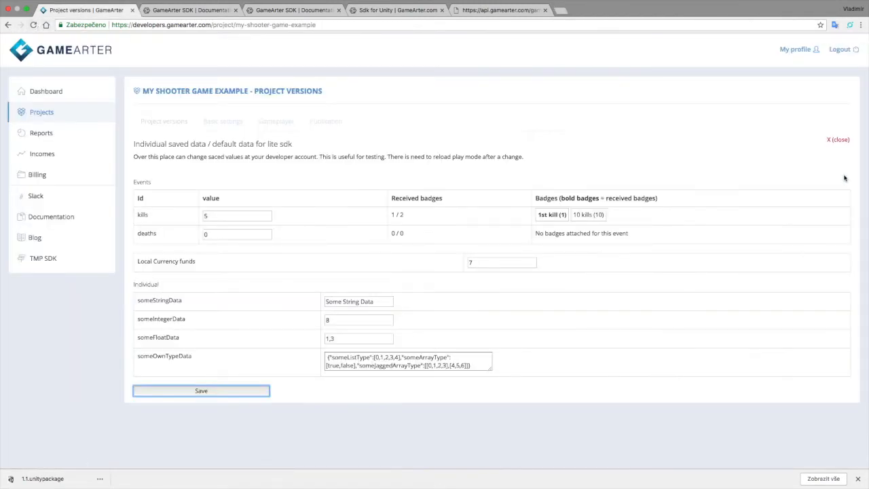
Step: Close the saved data, open the events of project version 1 and check the kills event's badge list
click(836, 140)
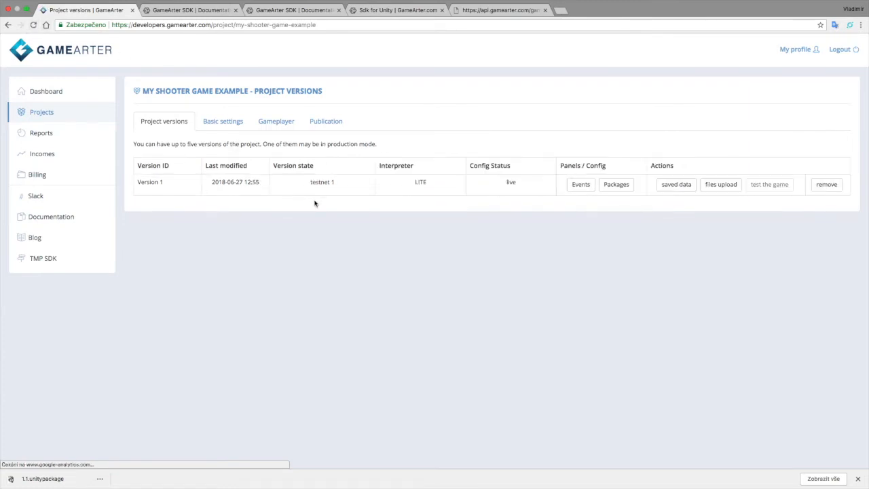
click(580, 184)
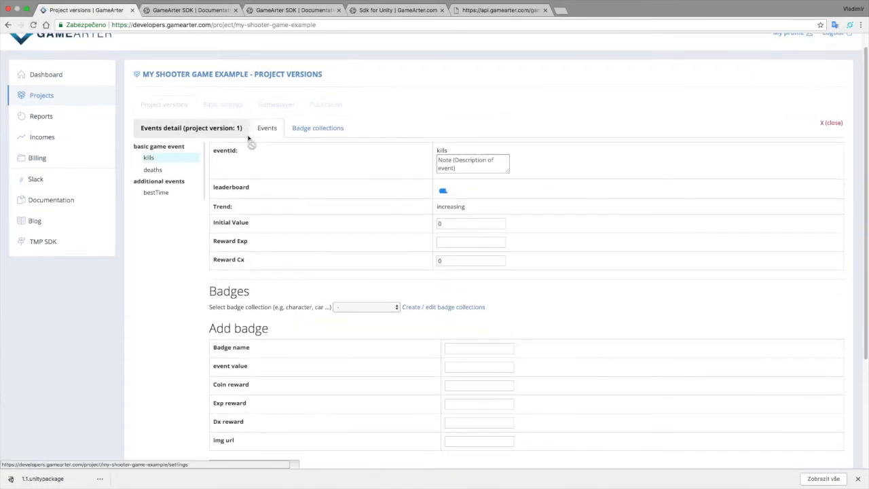
scroll(239, 349, down, 5)
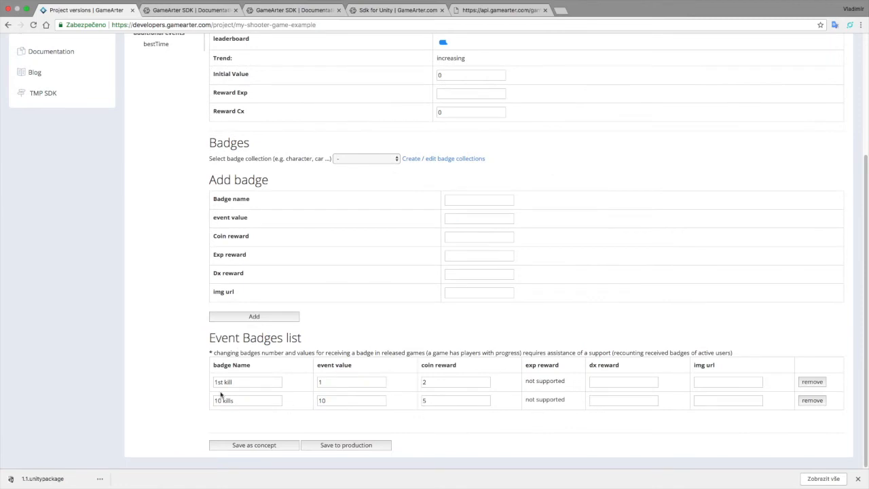
scroll(260, 351, up, 3)
Step: Review the settings of the deaths and bestTime events, including trend and initial value, and close the events detail
click(167, 107)
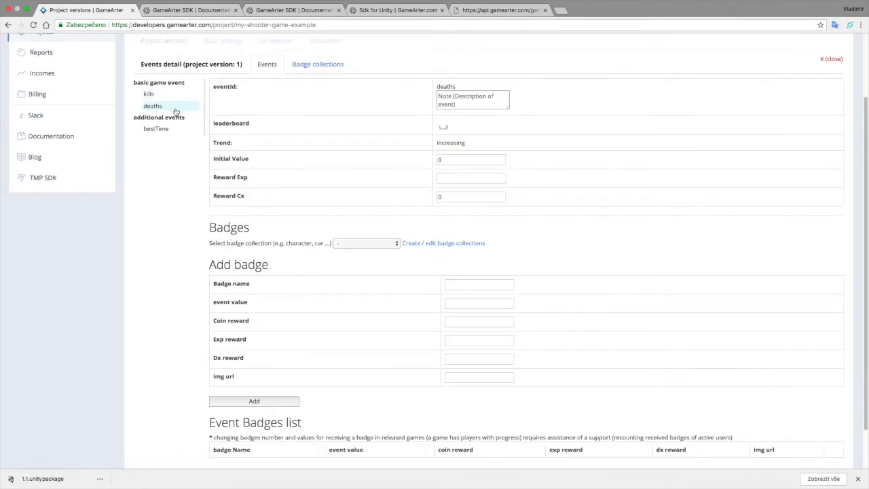
scroll(264, 342, down, 2)
scroll(664, 412, up, 3)
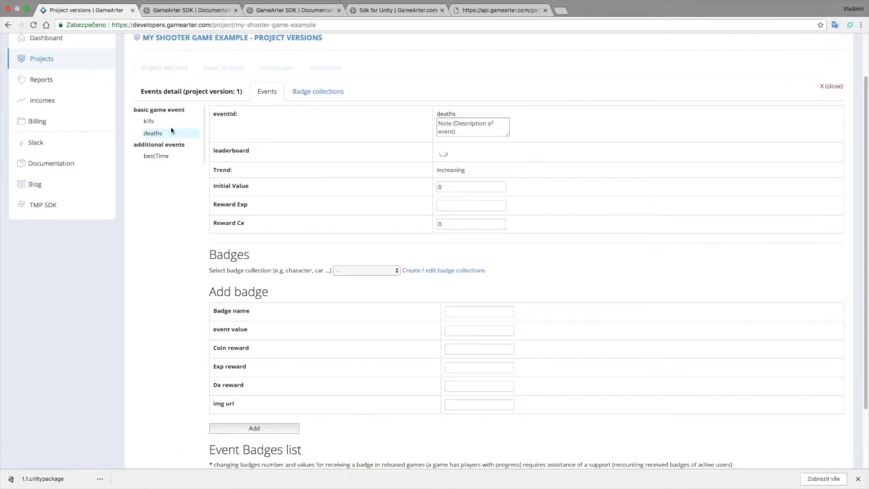
click(156, 157)
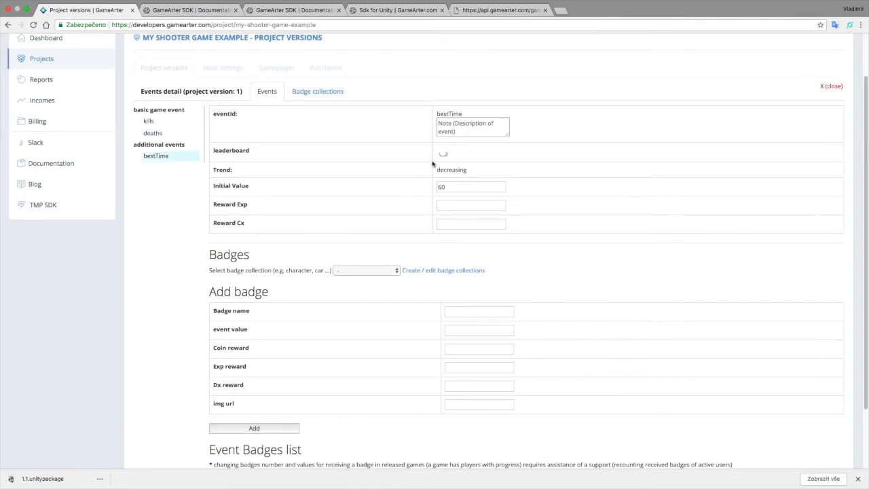
scroll(421, 275, down, 3)
scroll(432, 219, up, 4)
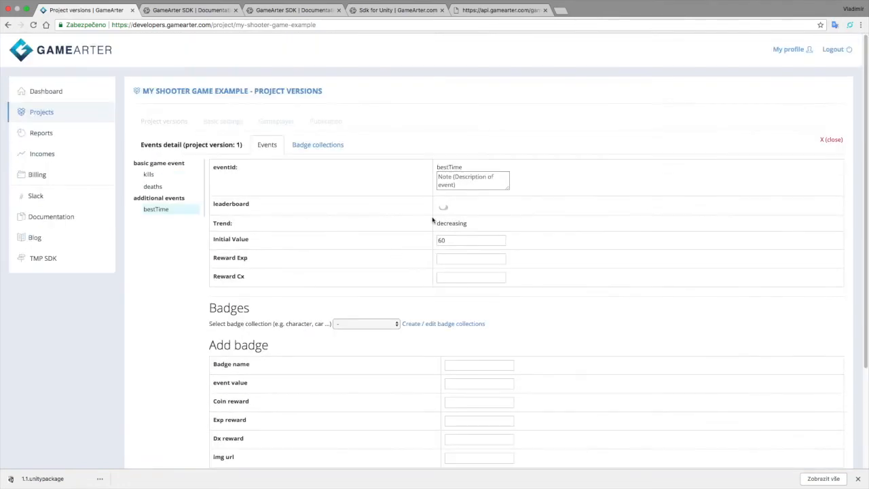
click(830, 140)
Step: Switch to Unity, log in to the running scene and open the coin purchase shop
key(ctrl+Right)
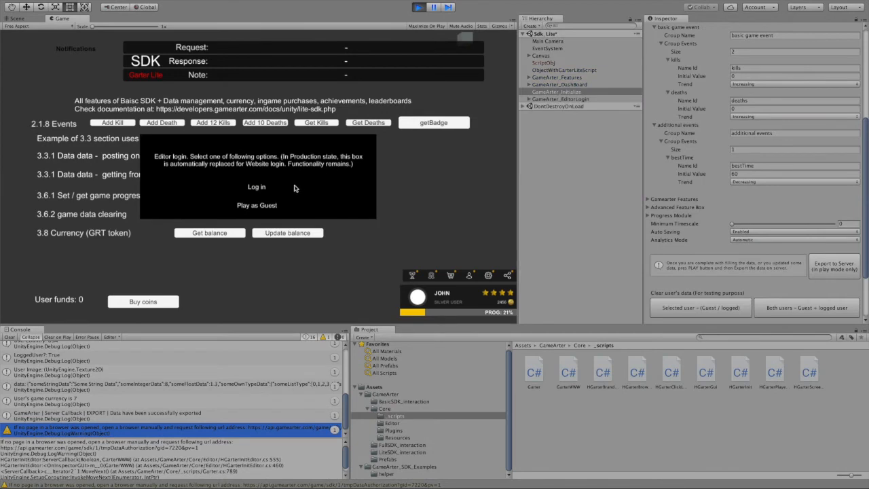
click(256, 188)
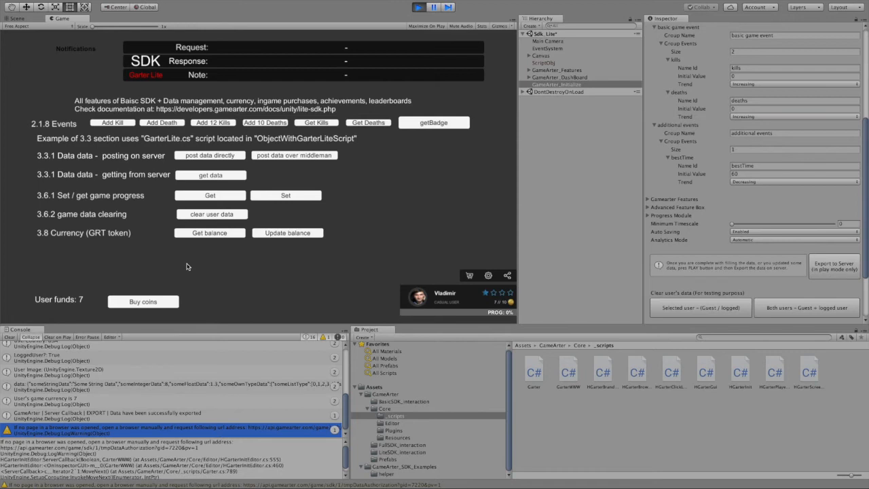
click(156, 306)
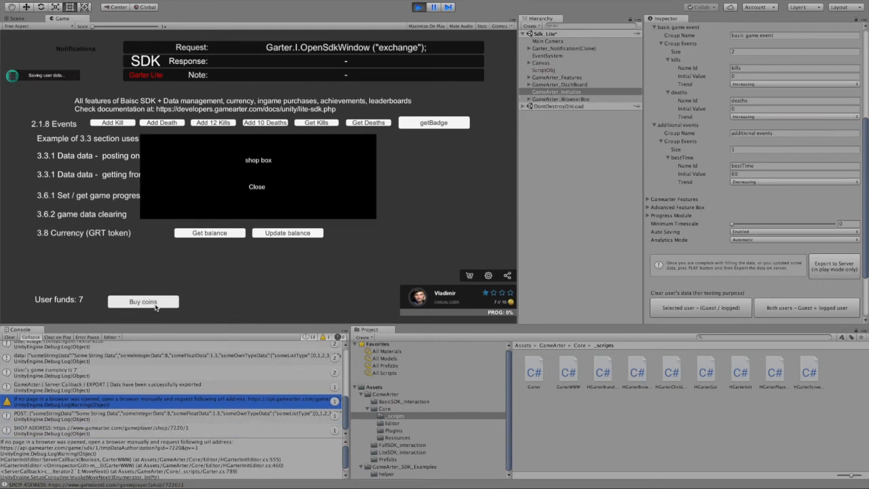
Step: Move the system alert out of the way and copy the shop address from its console message
drag(481, 196, 434, 83)
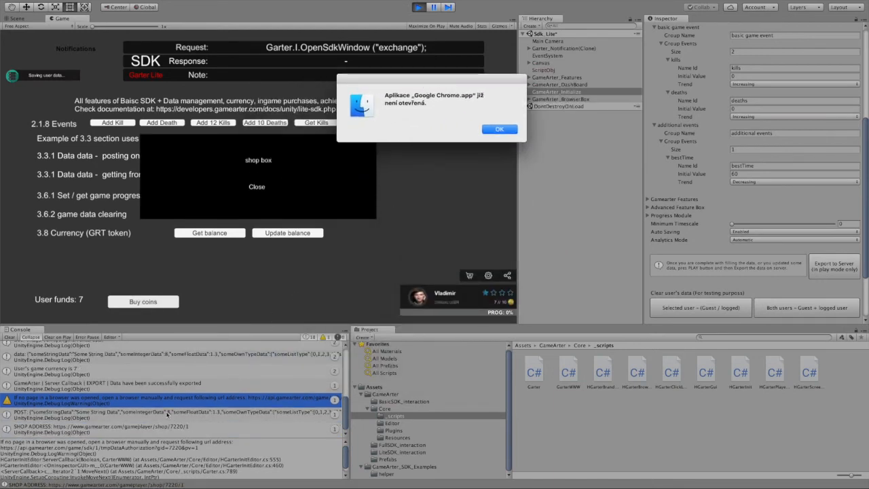
drag(205, 447, 43, 448)
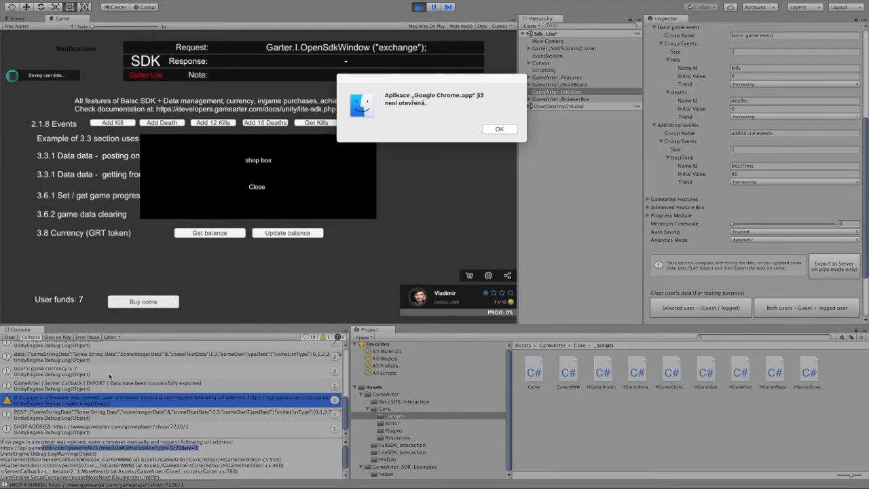
click(116, 427)
drag(175, 442, 39, 442)
key(super+c)
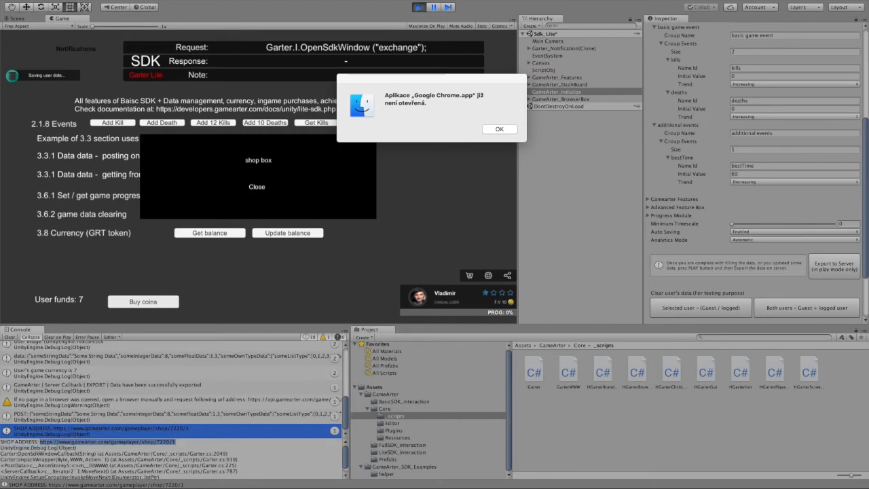
Step: Open the copied shop address in a new browser tab, dismiss the system alert and close the downloads bar
key(ctrl+Left)
key(super+t)
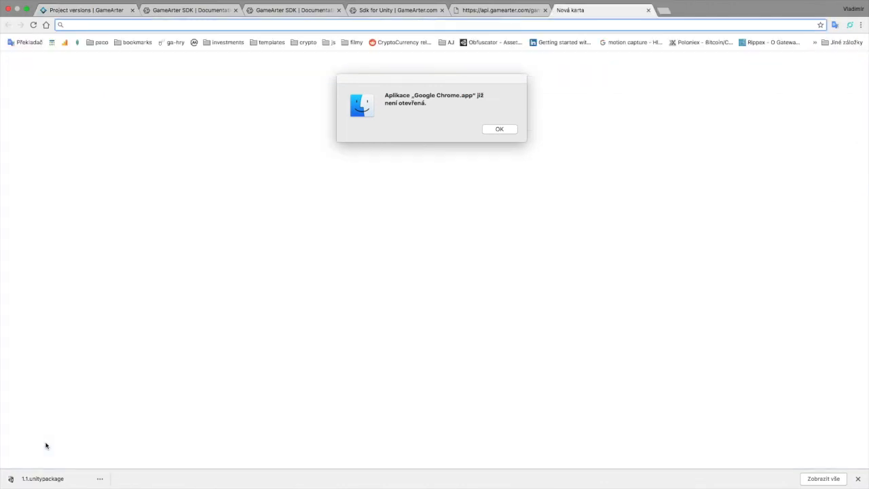
key(super+v)
key(Return)
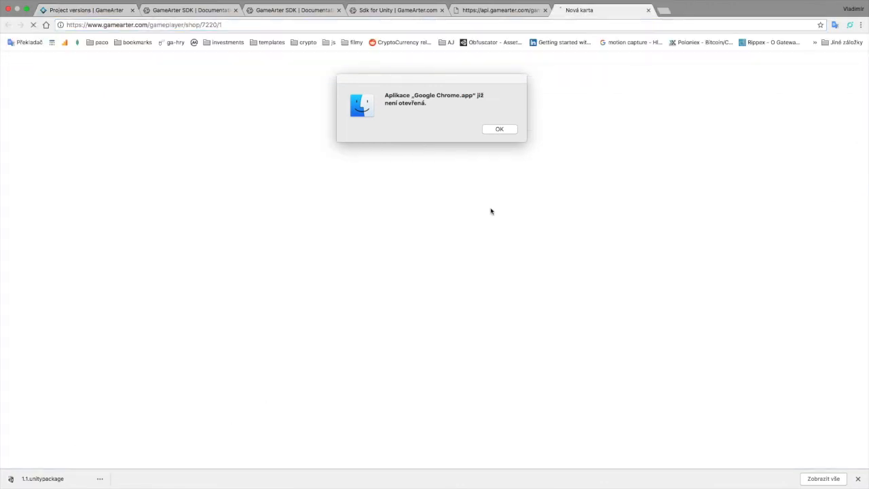
click(497, 129)
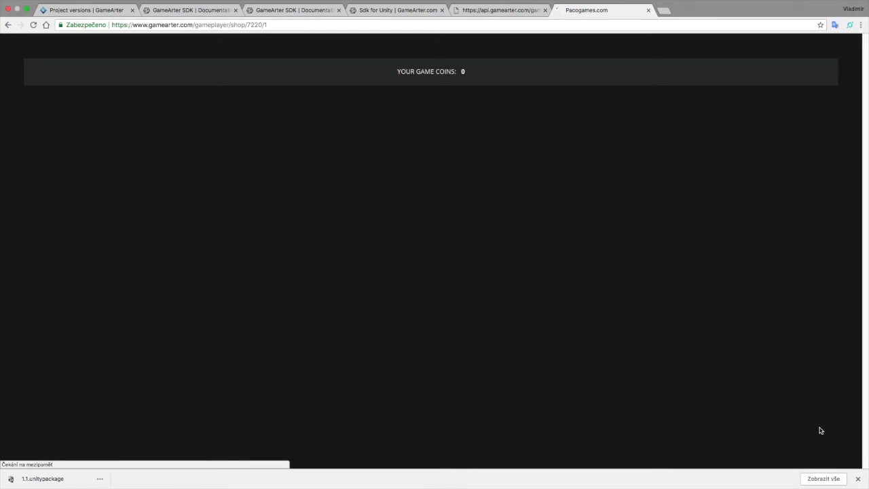
click(857, 479)
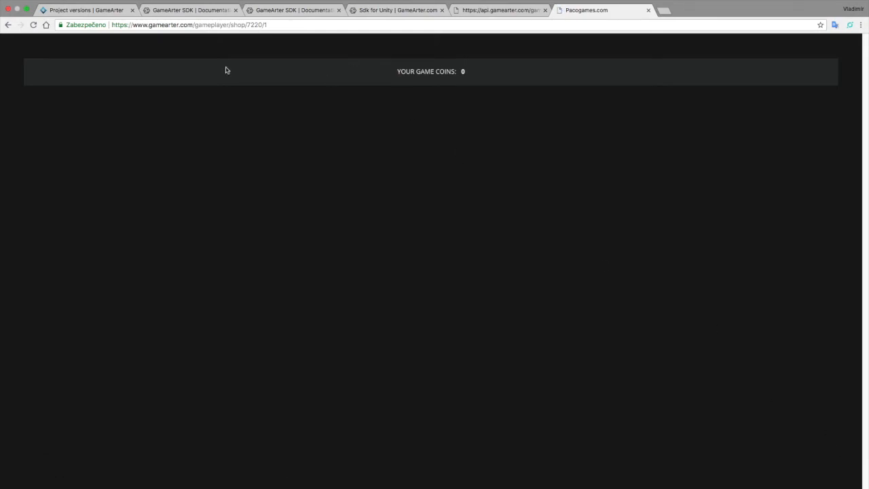
Step: Add a package in the project's Packages configuration and copy the shared image name public/small.png
click(73, 11)
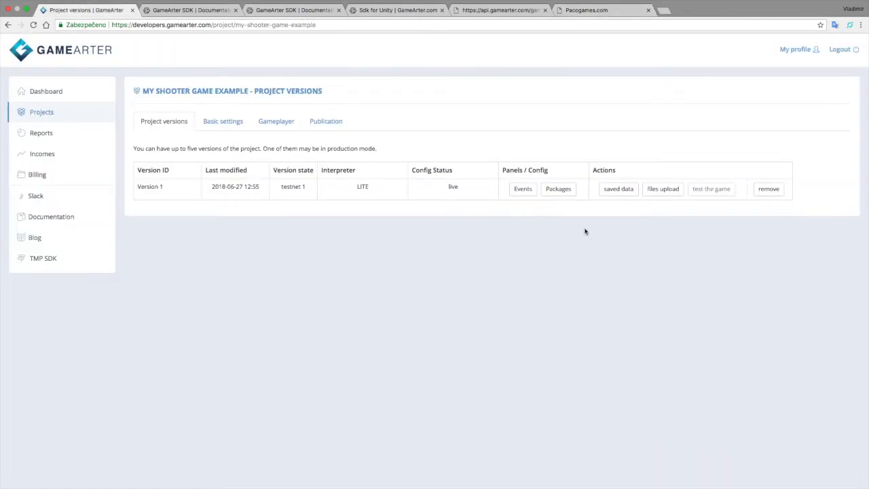
click(566, 193)
click(494, 192)
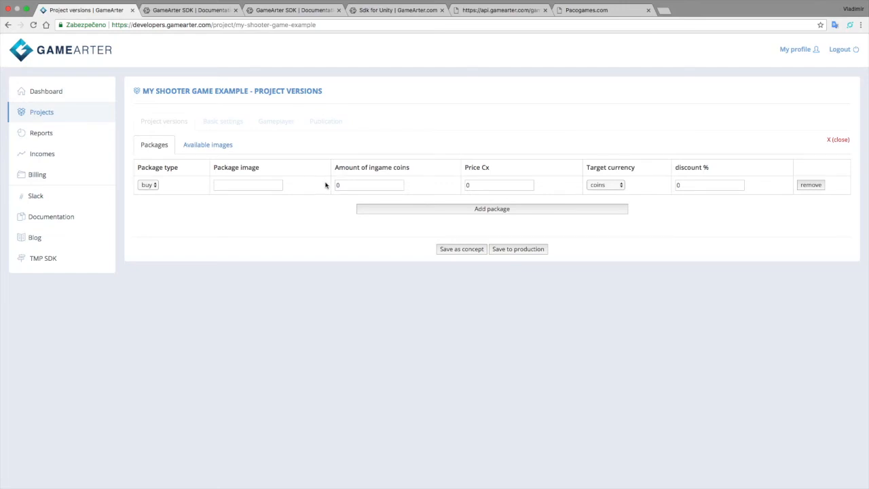
click(224, 148)
drag(227, 277, 173, 278)
key(super+c)
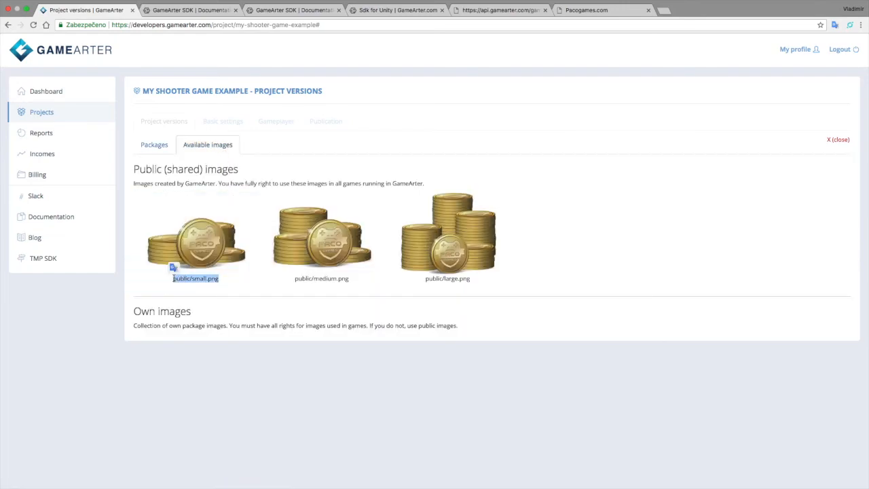
Step: Set the buy package's image to public/small.png, its amount of ingame coins to 1000 and its price to 10
click(157, 144)
click(265, 187)
key(super+v)
click(413, 198)
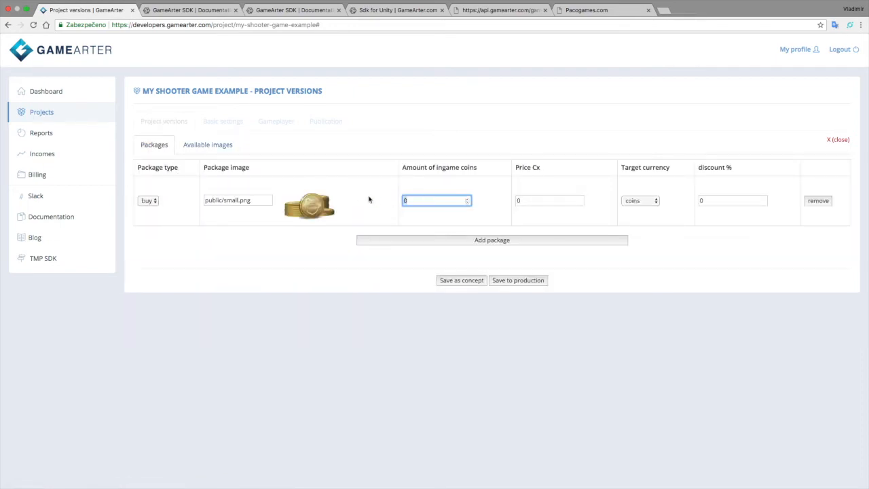
text(1000)
double_click(545, 203)
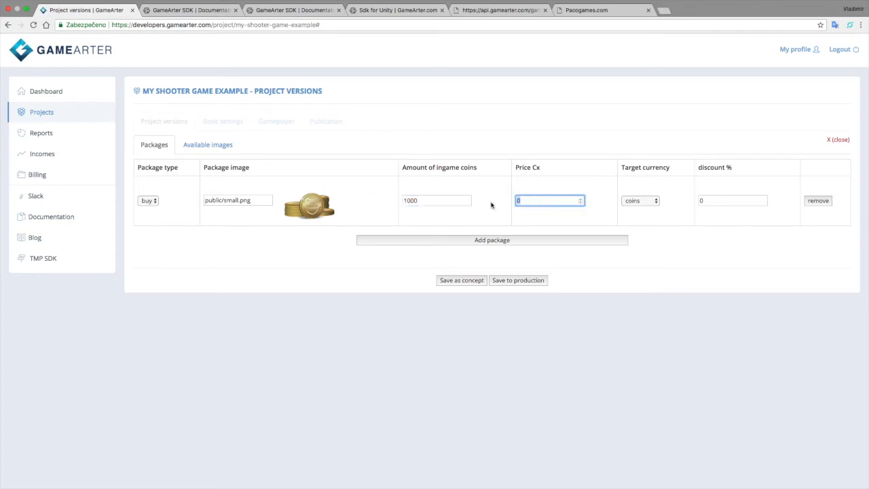
text(10)
Step: Add a second package of type sell that reuses the image public/small.png
click(518, 240)
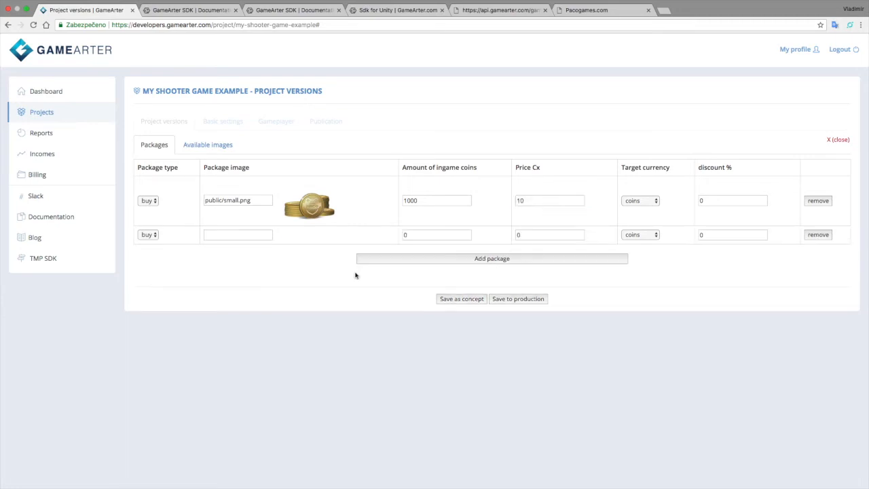
click(150, 235)
click(151, 242)
drag(252, 200, 155, 197)
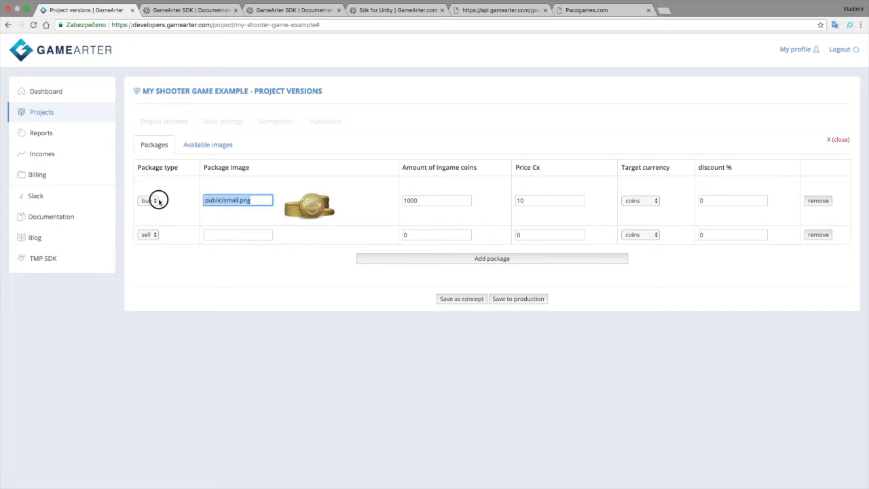
click(239, 234)
key(ctrl+v)
Step: Set the sell package's amount of ingame coins to 1000 and its price to 5
click(441, 246)
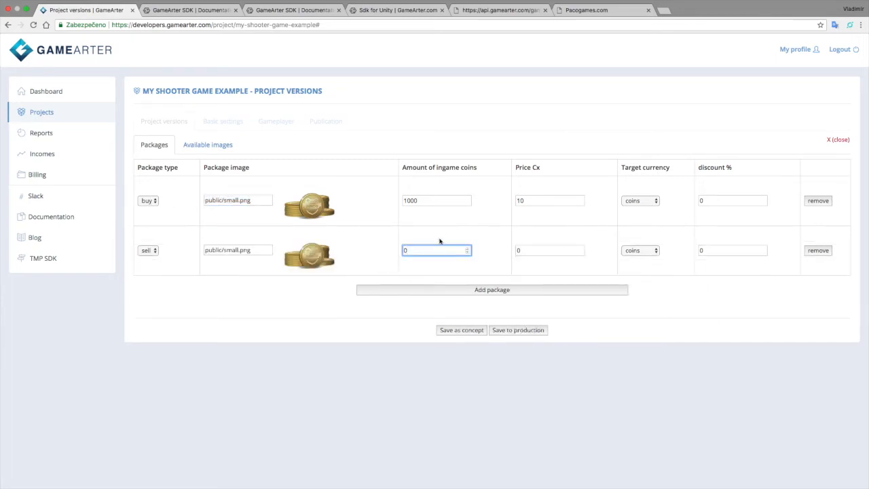
key(BackSpace)
text(1000)
drag(521, 250, 503, 255)
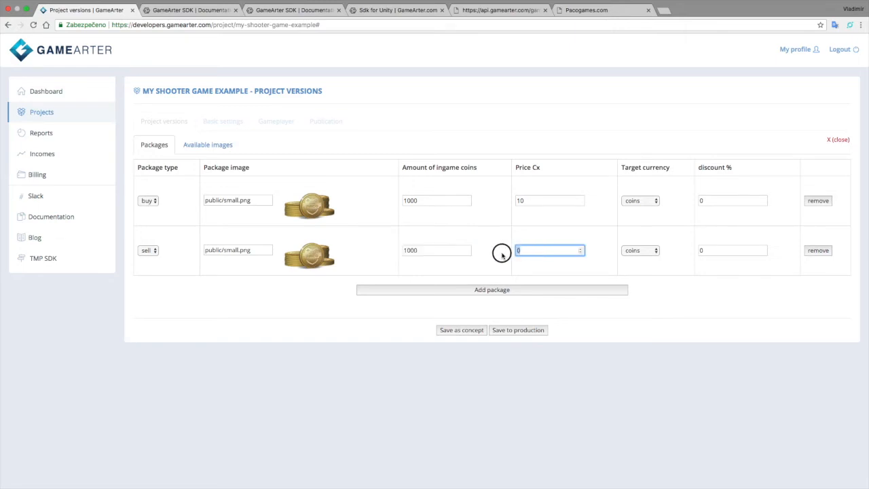
text(5)
click(649, 296)
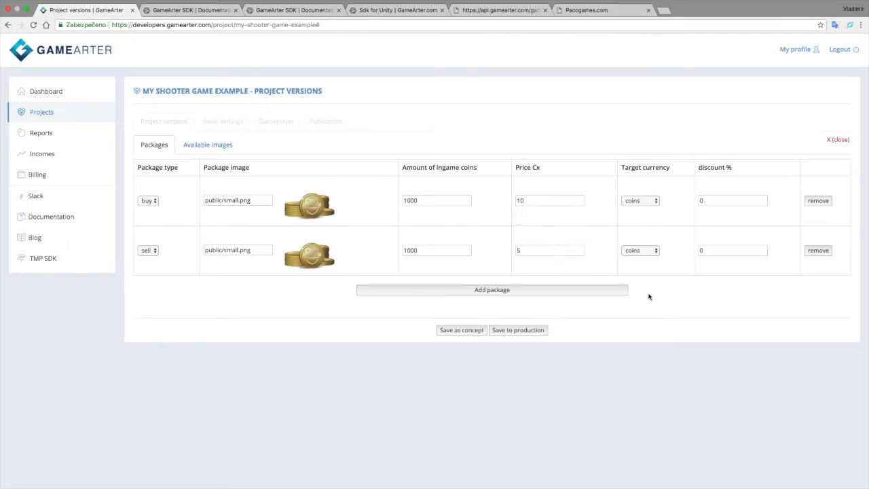
Step: Save the packages to production and reload the shop page to check its offers
click(530, 330)
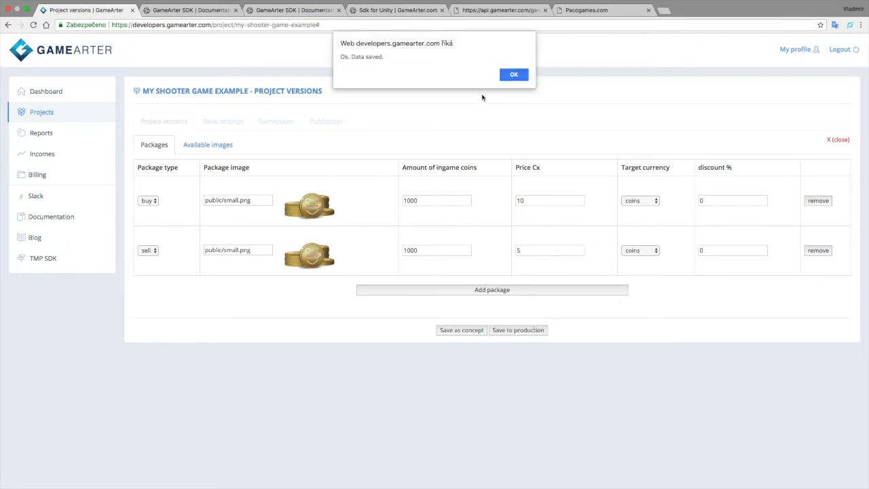
click(514, 74)
click(638, 11)
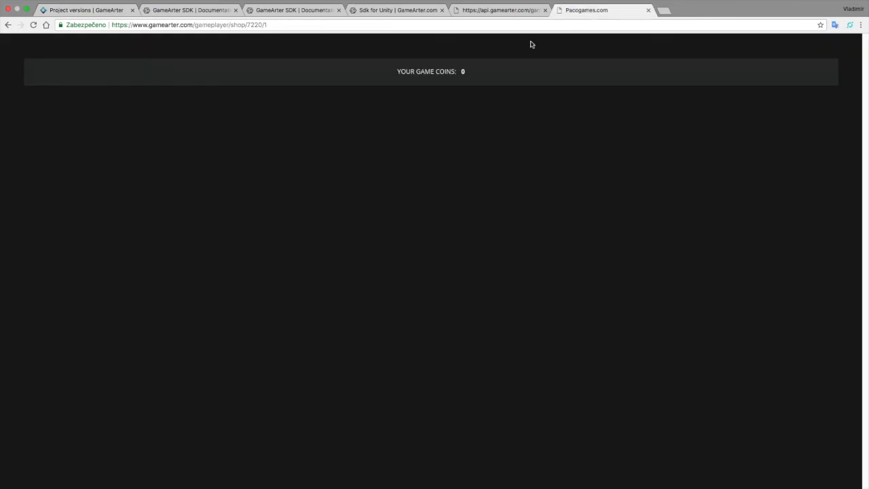
click(33, 24)
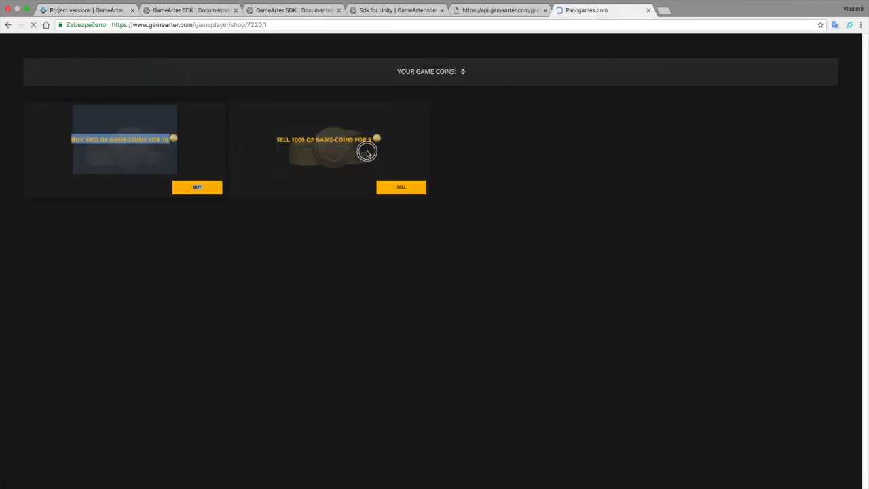
click(463, 158)
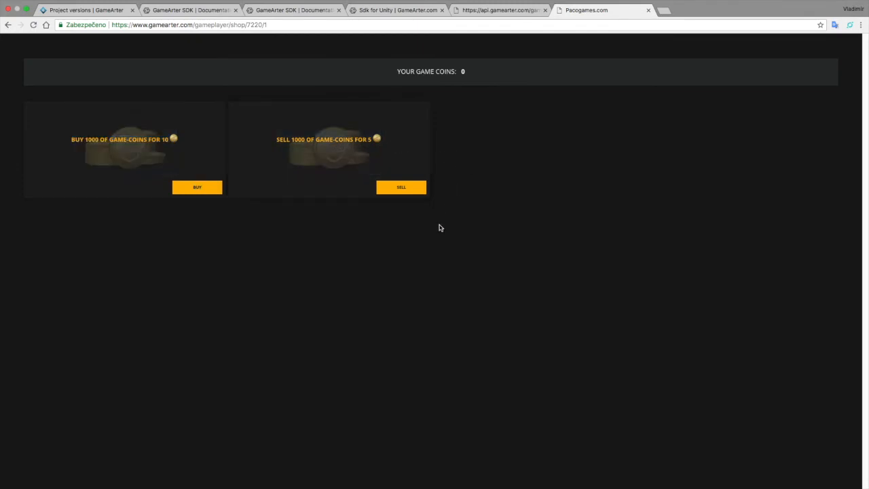
Step: Close the shop page and the export result page, and close the project's package settings
click(649, 10)
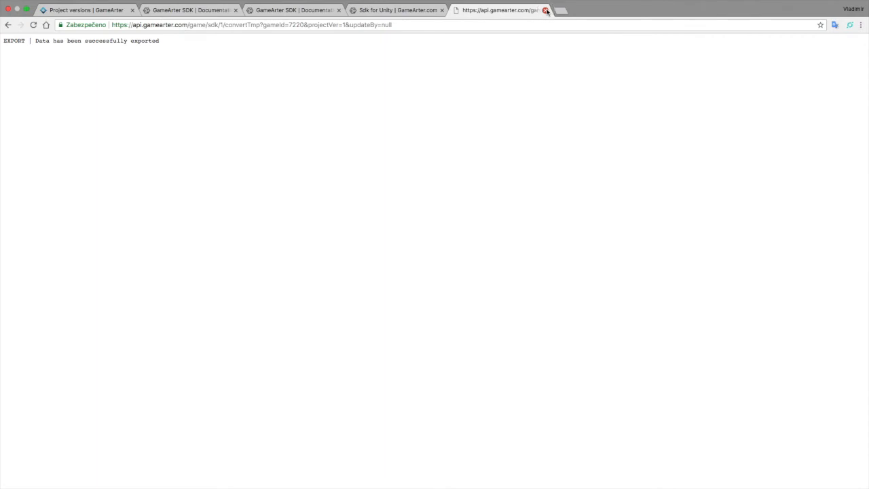
click(545, 10)
click(71, 11)
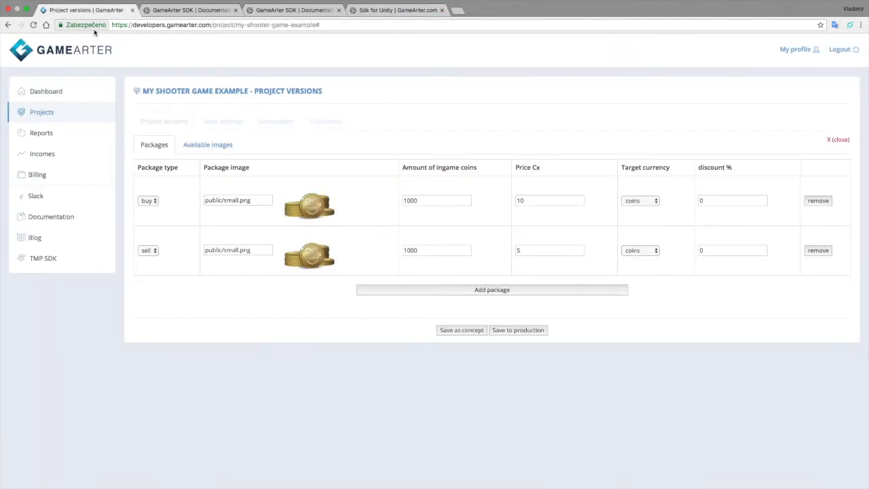
click(830, 140)
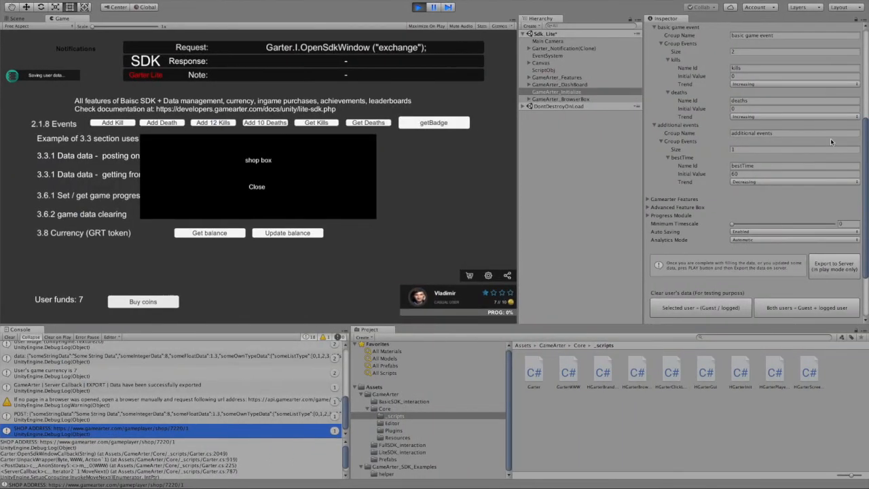
Step: Close the shop box in Unity's running scene, and run the scene again as a logged-in user
click(257, 187)
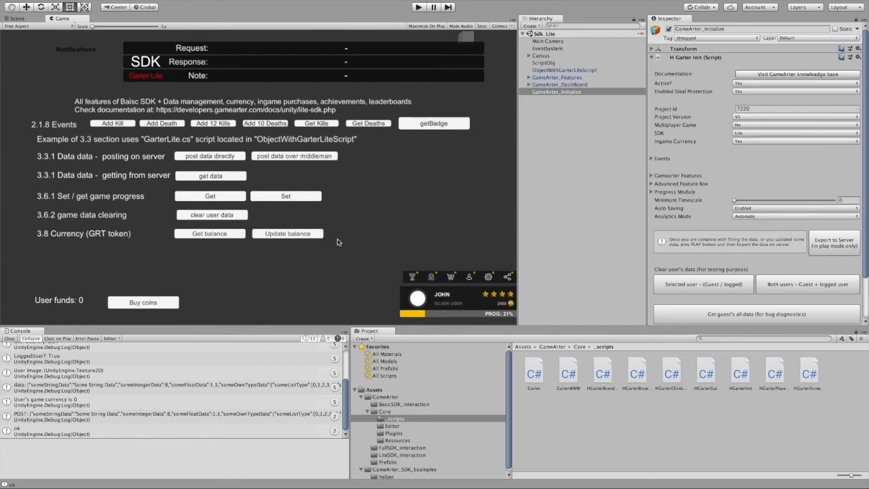
click(420, 10)
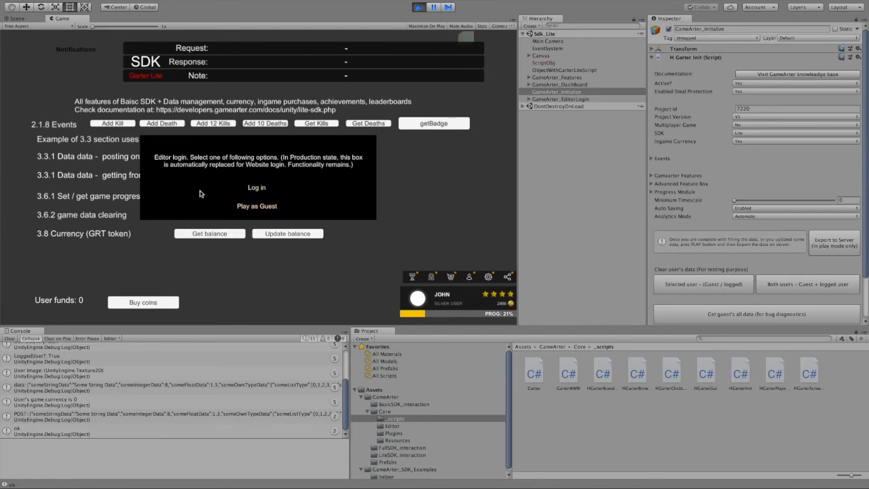
click(260, 188)
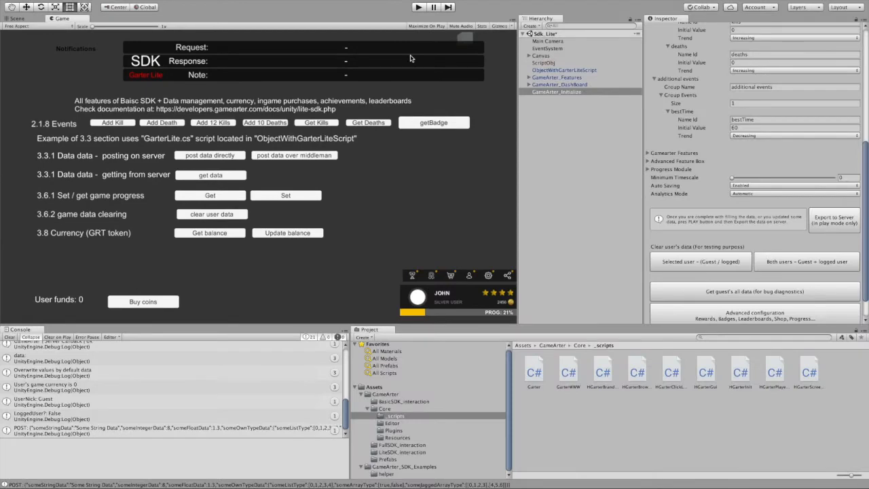
Step: Review the badge section of the Lite SDK documentation in the browser and return to Unity
key(ctrl+Left)
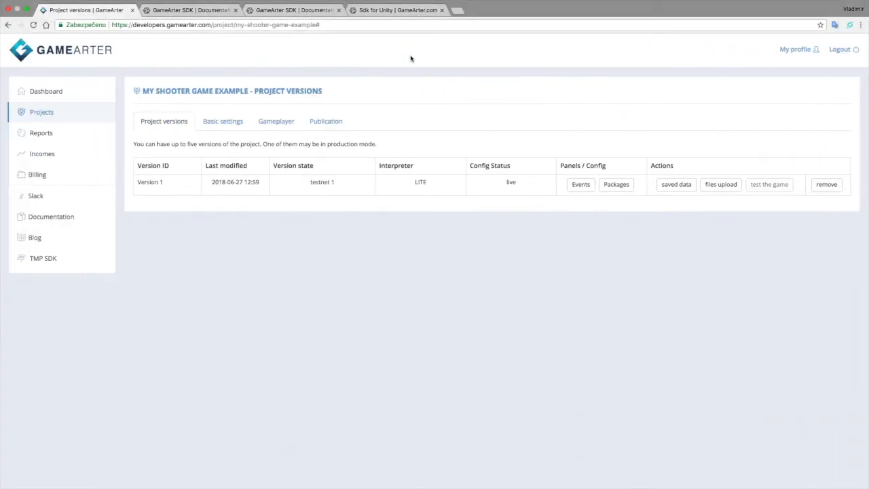
click(385, 12)
click(304, 12)
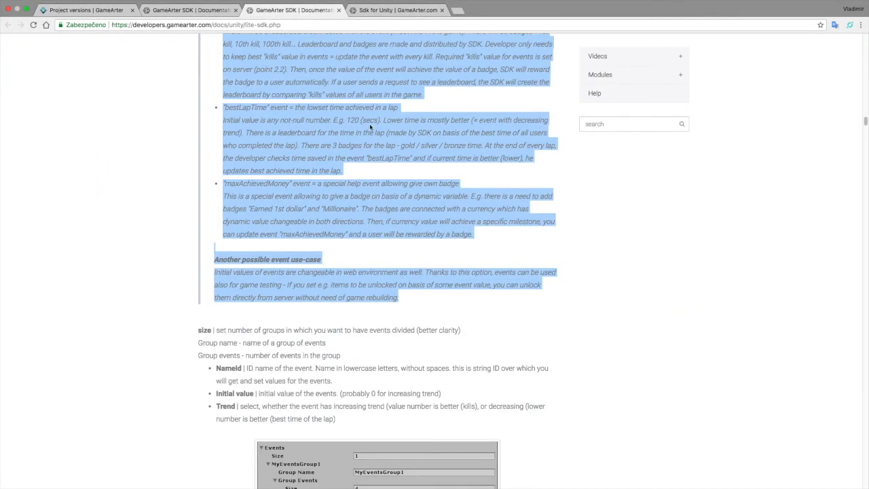
drag(865, 121, 842, 185)
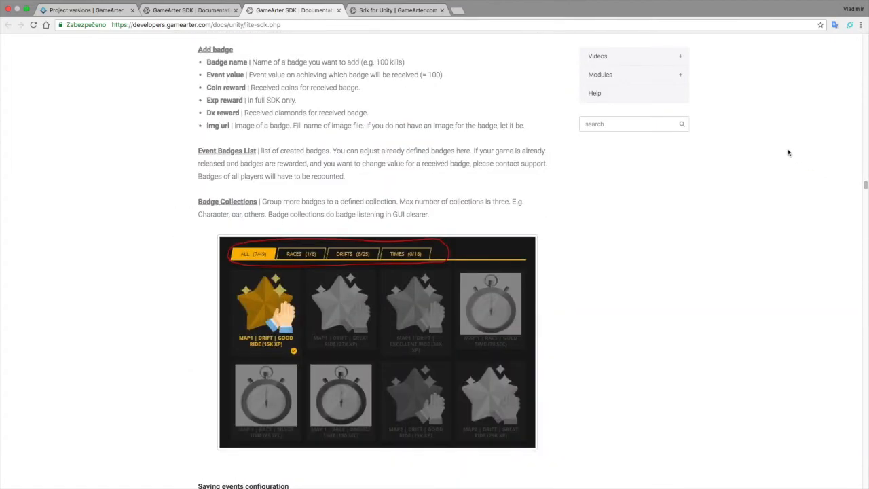
key(ctrl+Left)
key(ctrl+Right)
key(ctrl+Right)
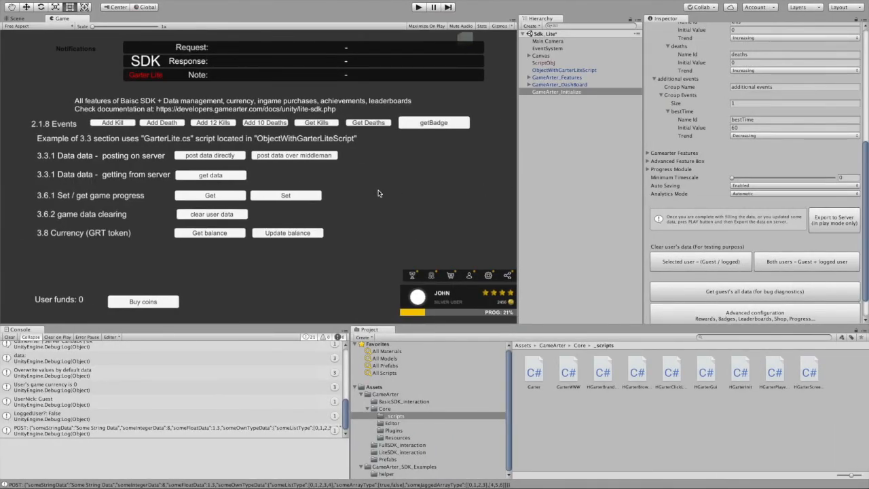
Step: Build the GameArter_SDK_Examples/Sdk_Lite scene for WebGL into the Downloads folder under the name gamebuild-examle
drag(642, 197, 646, 200)
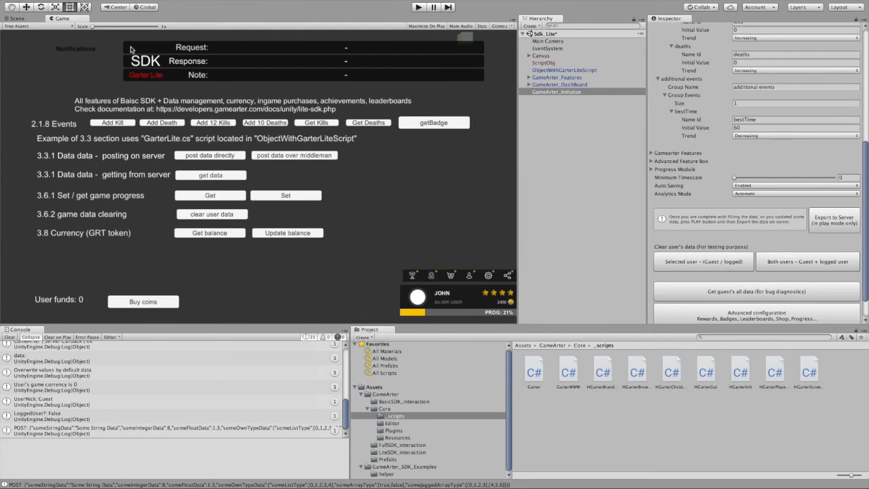
click(70, 6)
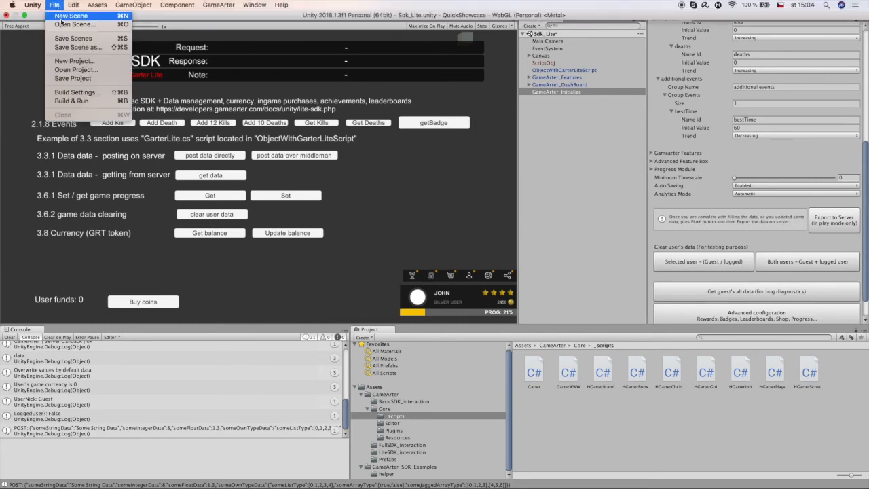
click(73, 89)
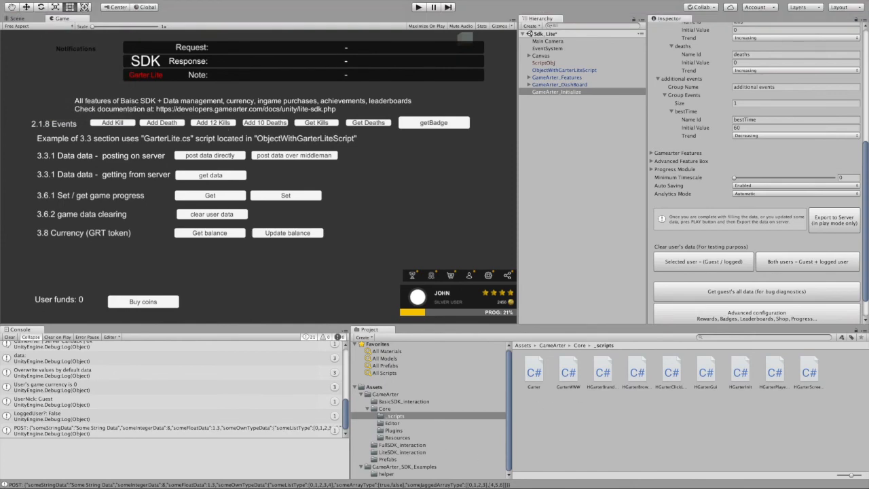
drag(252, 171, 294, 72)
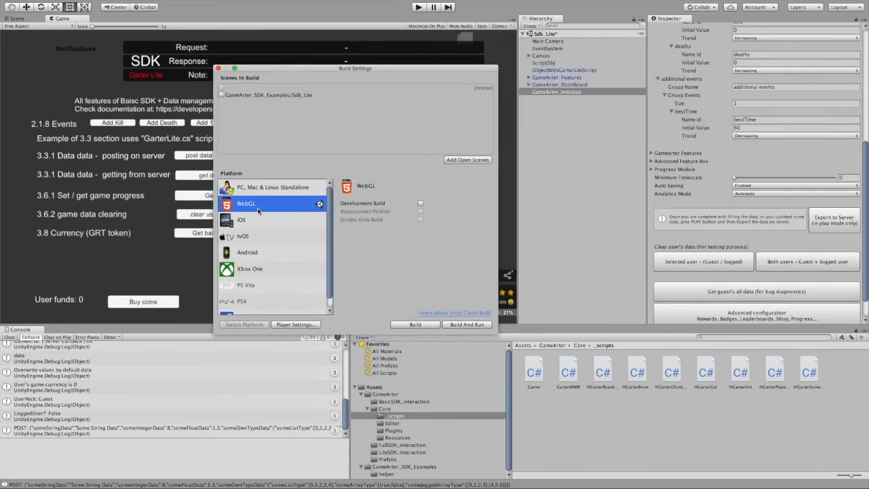
click(234, 95)
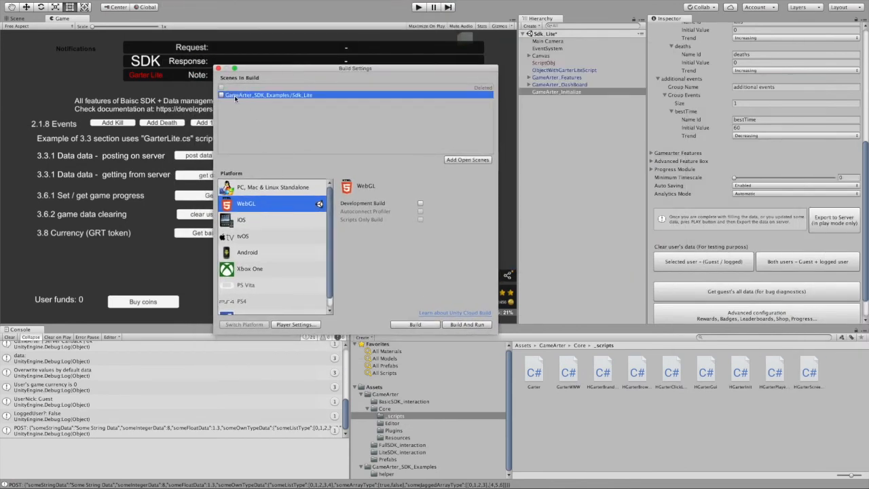
click(416, 325)
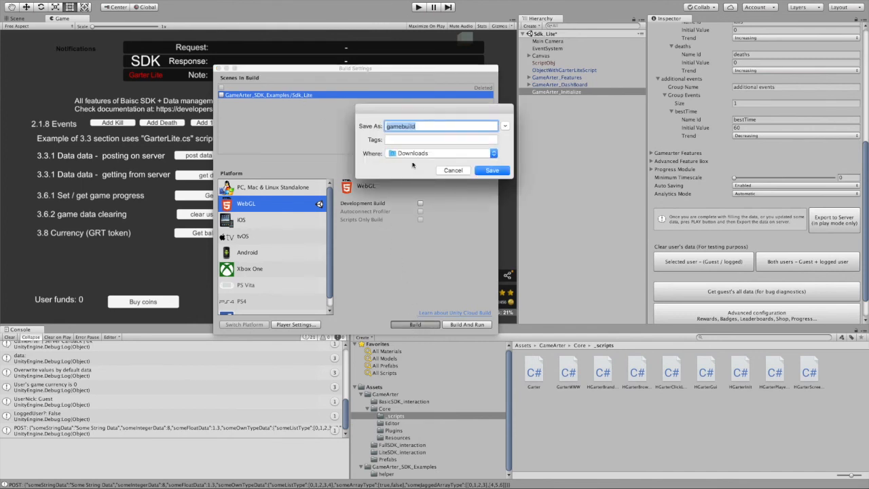
click(424, 126)
click(496, 172)
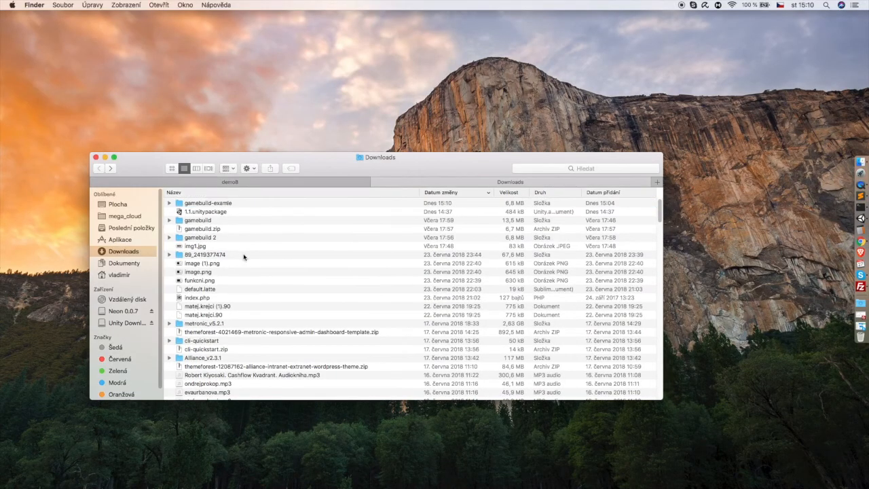
Step: In Finder, compress index.html, TemplateData and Build from the gamebuild-examle folder into one archive
click(210, 205)
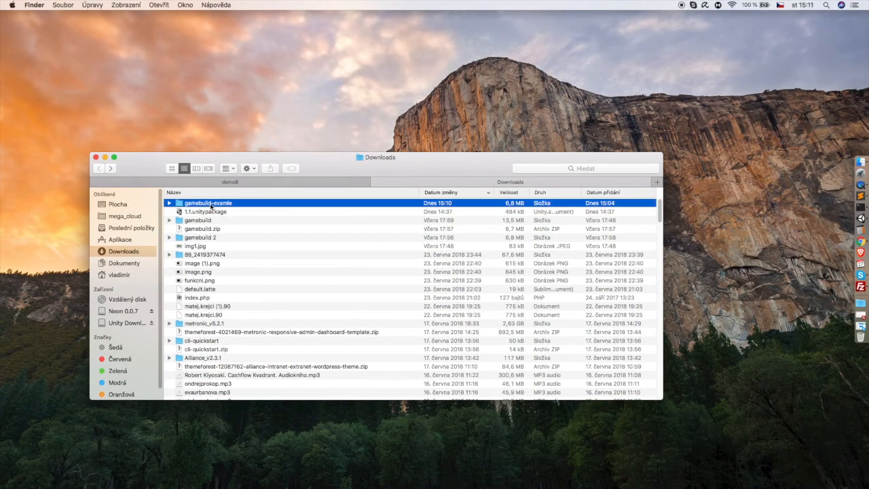
key(super+Down)
shift+click(191, 220)
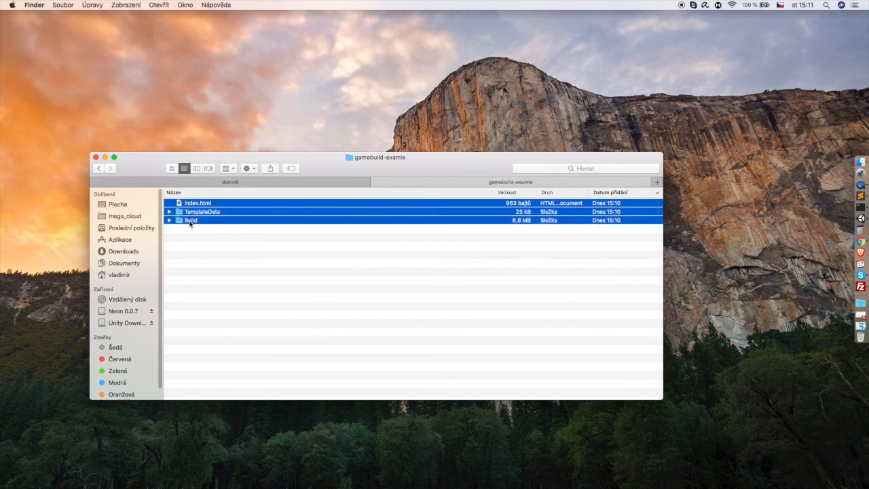
right_click(196, 220)
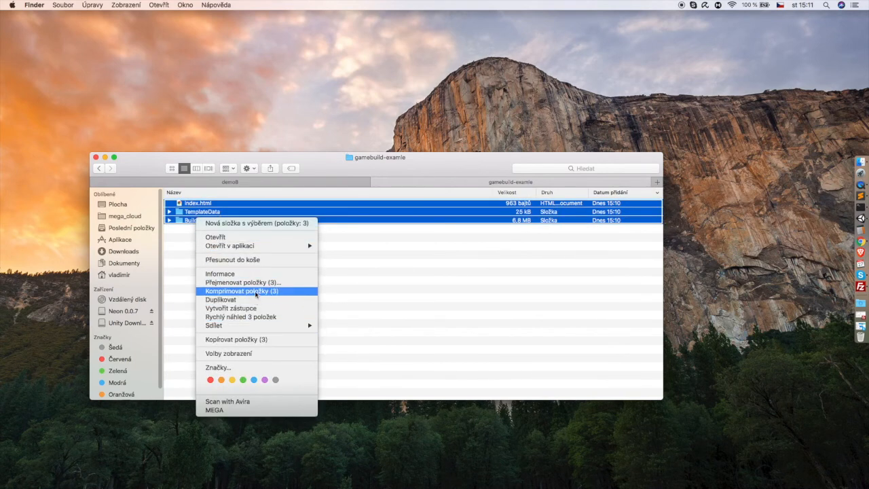
click(256, 291)
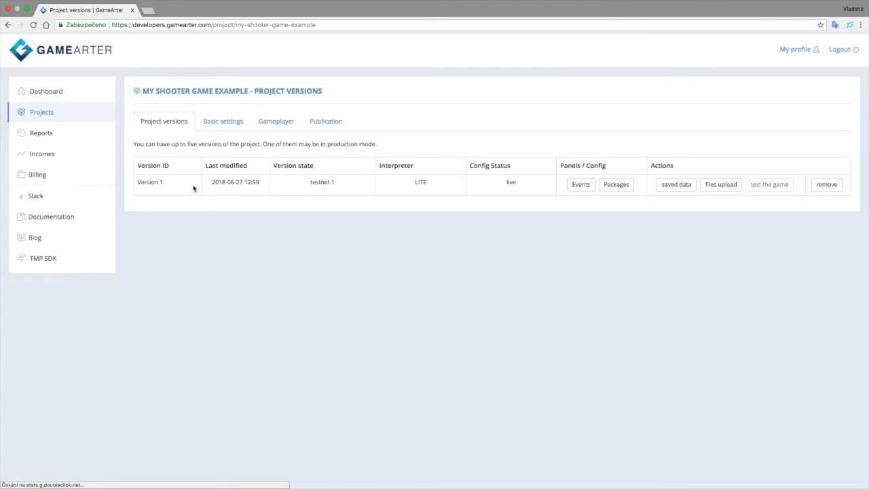
Step: Upload Archiv.zip from the gamebuild-examle folder as the game files for Version 1 of My shooter game example
drag(163, 181, 142, 182)
click(496, 217)
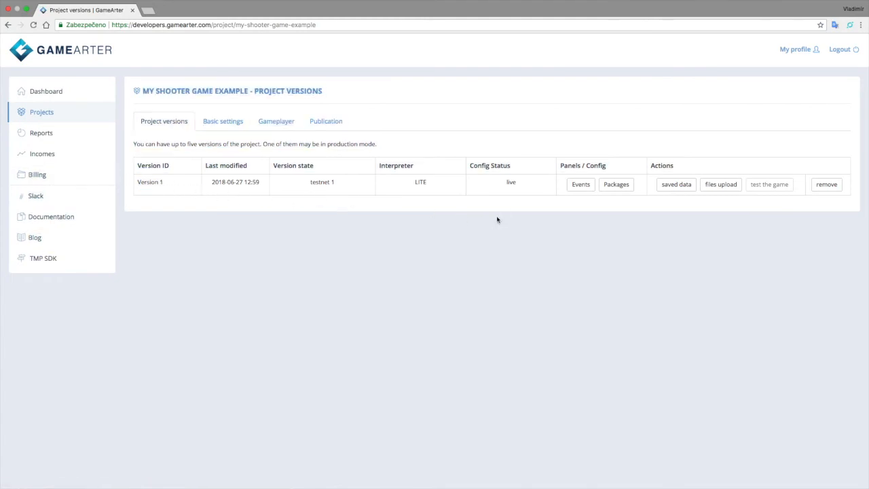
click(680, 190)
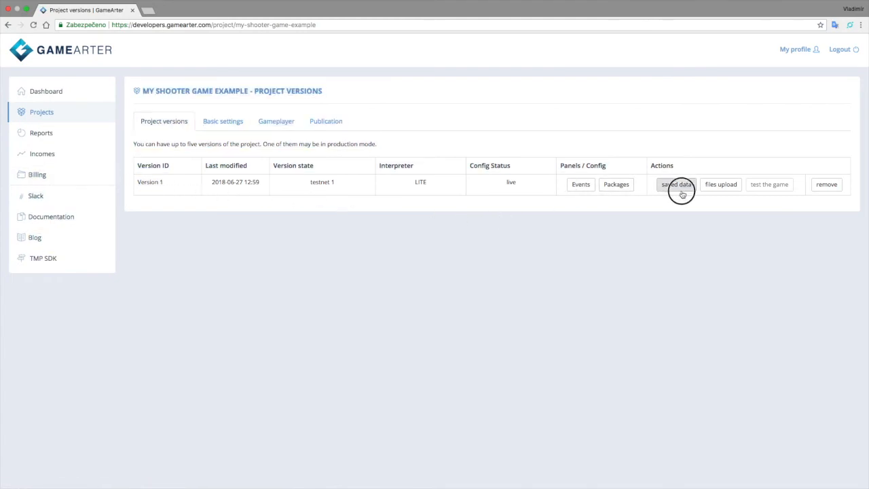
click(720, 188)
click(272, 198)
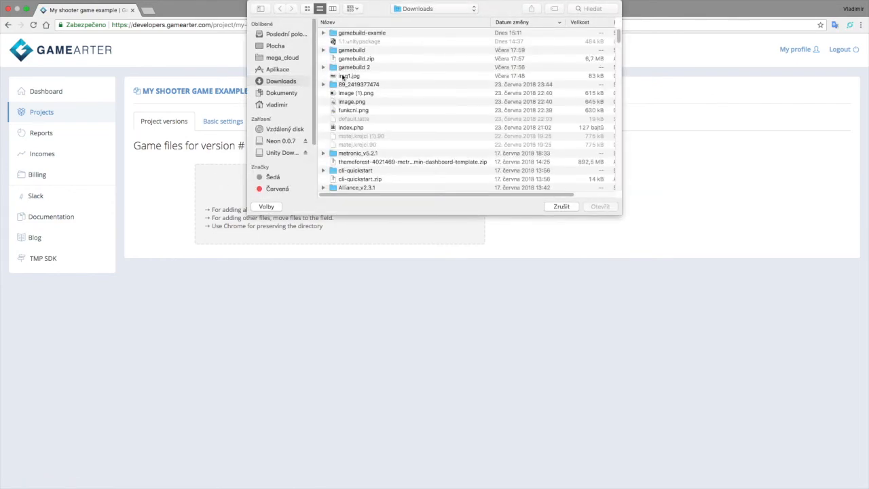
double_click(352, 34)
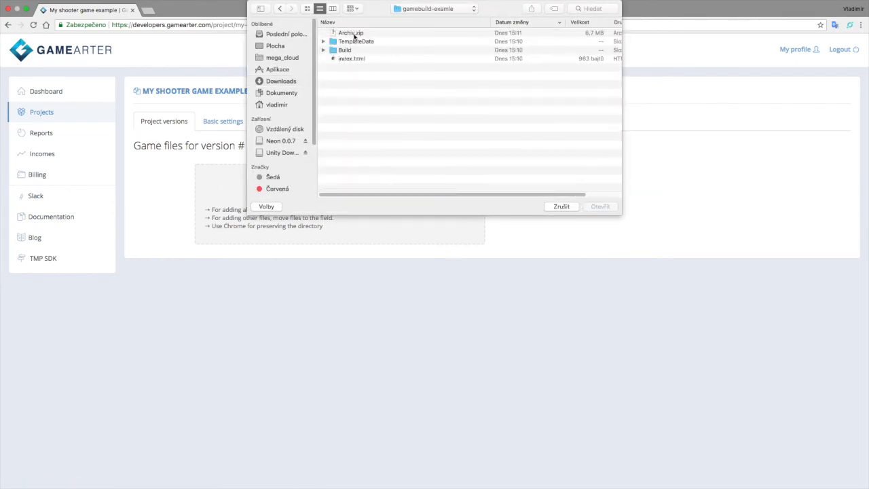
click(352, 33)
click(603, 211)
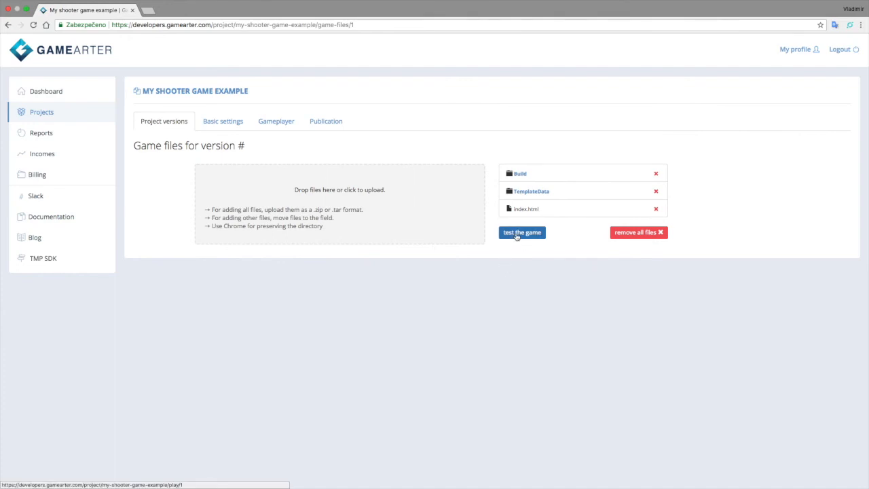
Step: Examine the project's Gameplayer settings, including game info, stores, social sites, video instructions, optional modules and preview images
click(278, 123)
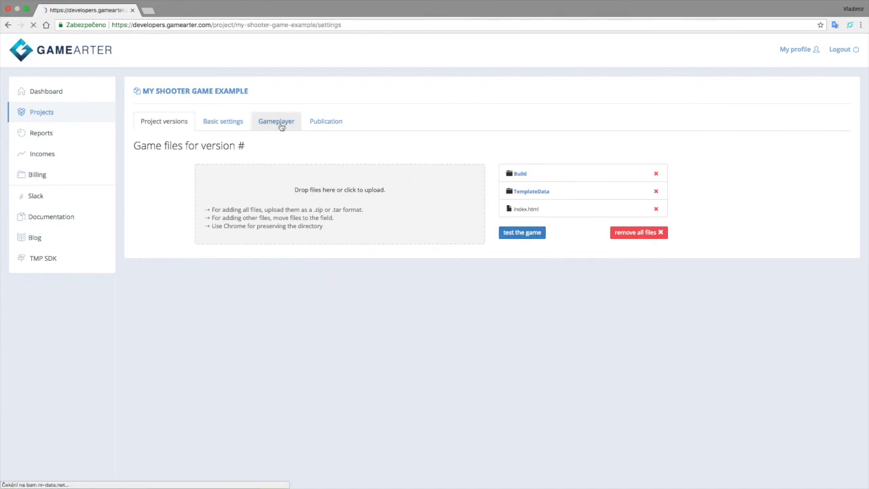
scroll(339, 197, down, 1)
click(337, 228)
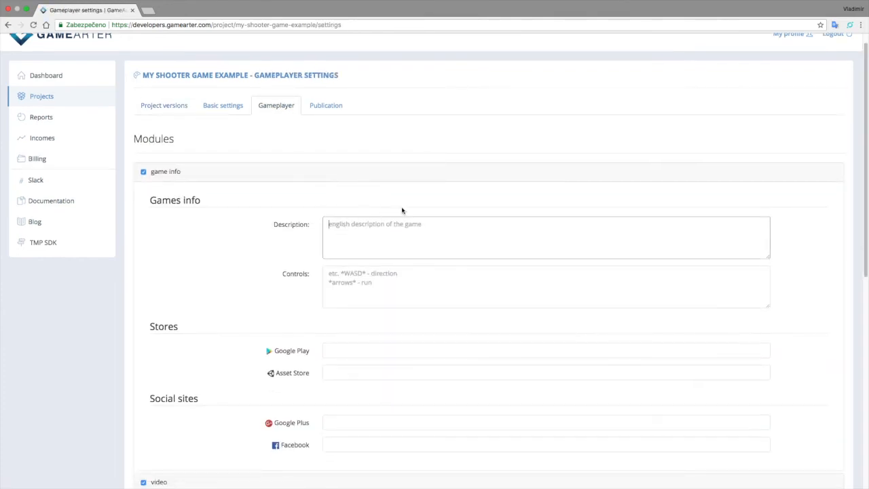
scroll(402, 210, down, 3)
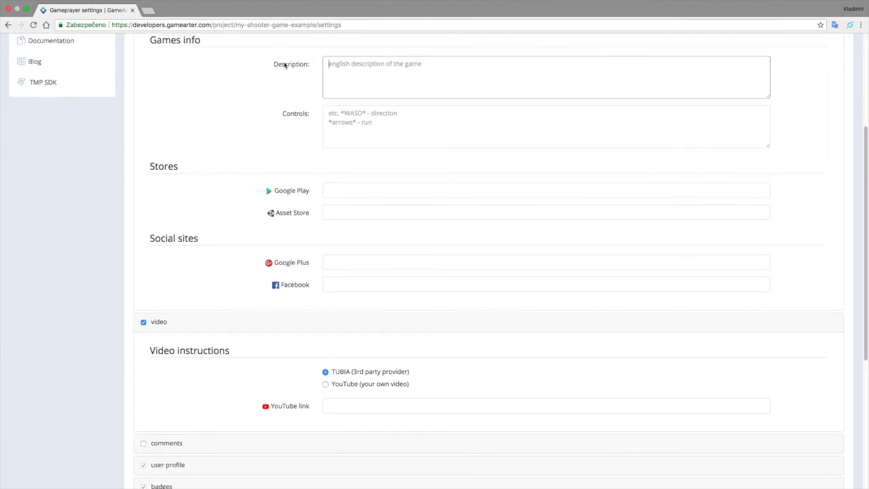
drag(283, 114, 334, 126)
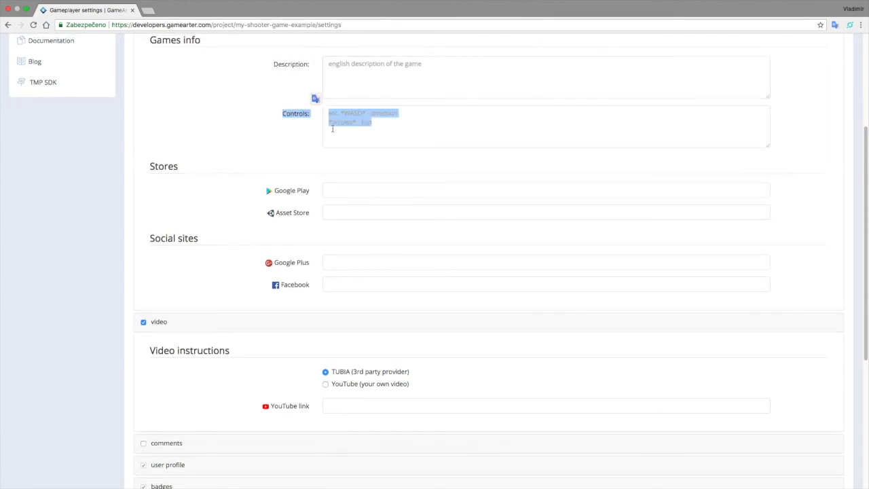
click(343, 192)
click(289, 190)
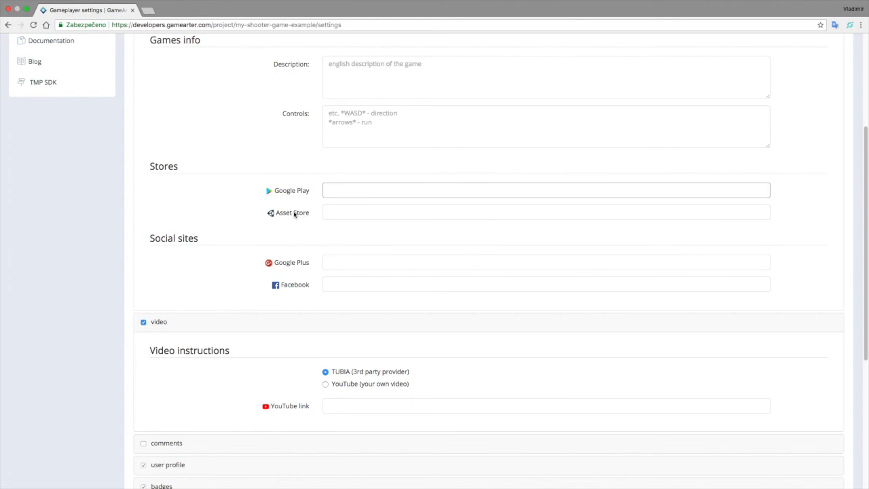
scroll(272, 246, down, 1)
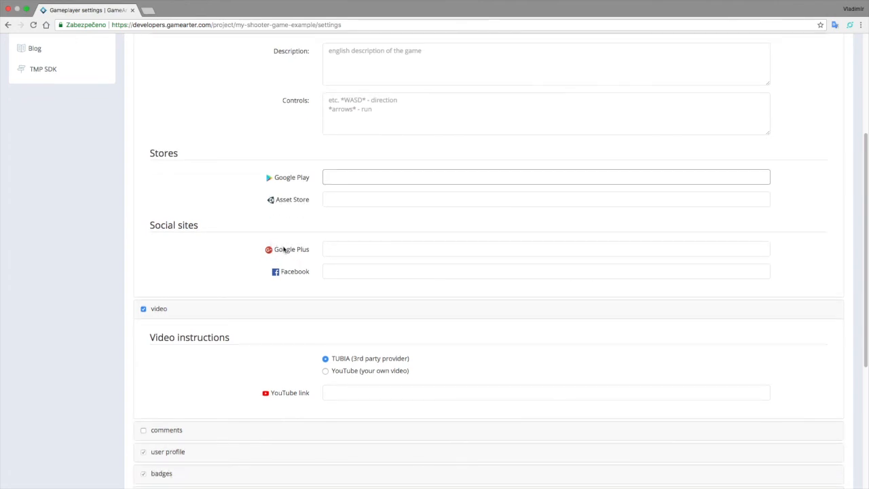
scroll(299, 271, down, 5)
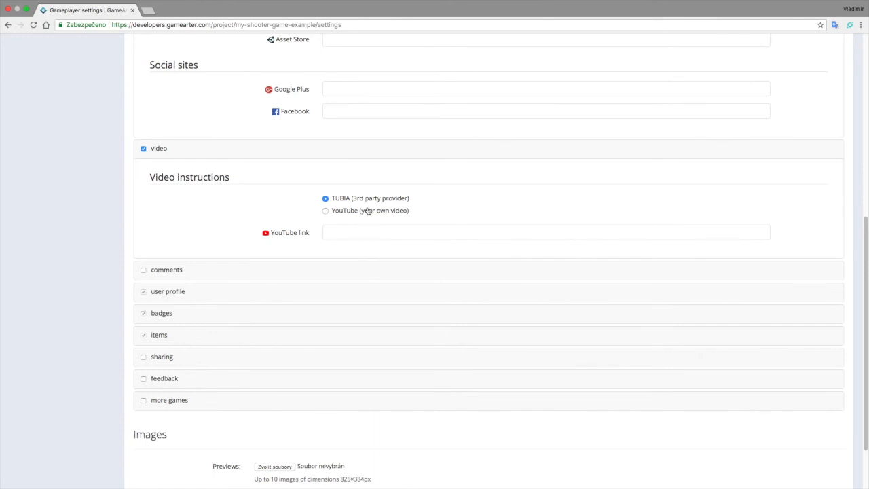
scroll(366, 209, down, 2)
drag(133, 373, 387, 408)
click(416, 410)
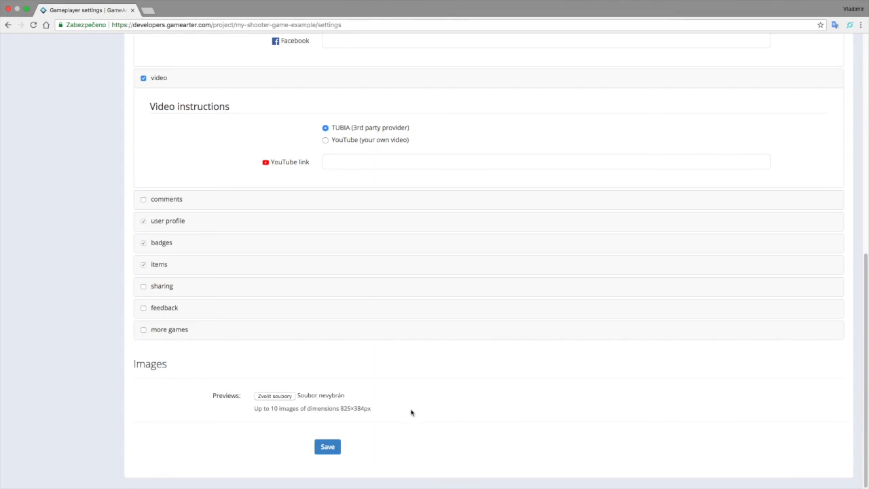
Step: Add img1.jpg, img2.jpg and img3.jpg from Downloads as preview images, save the Gameplayer settings and check the saved previews
click(270, 397)
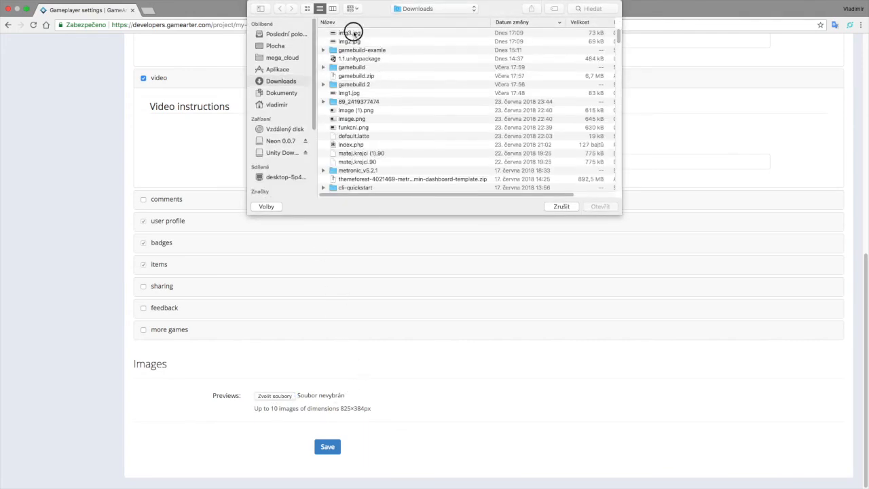
click(352, 33)
super+click(351, 41)
super+click(357, 93)
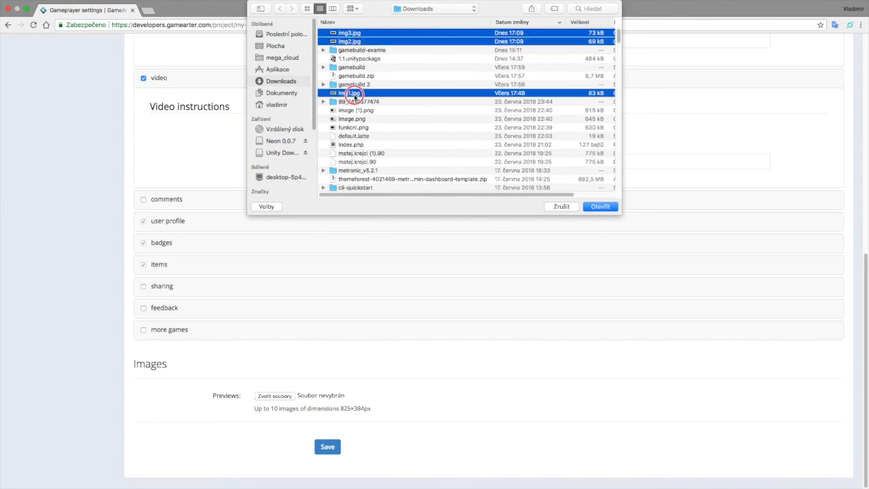
click(594, 208)
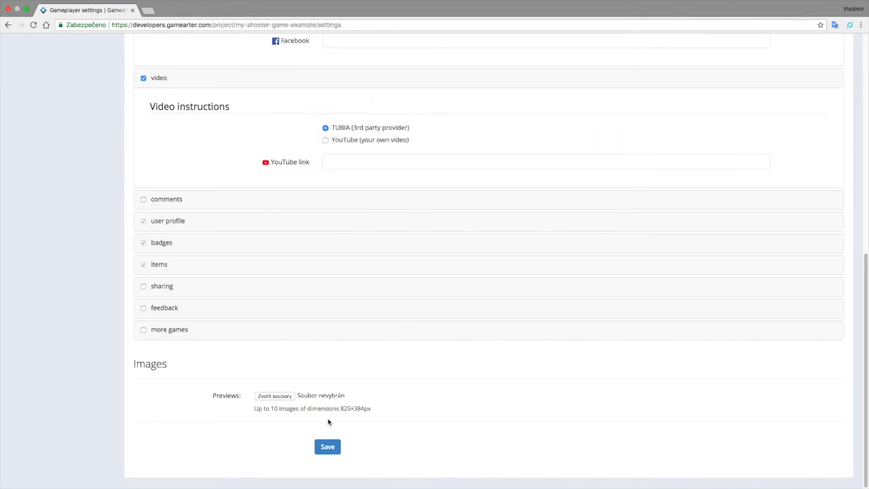
click(328, 447)
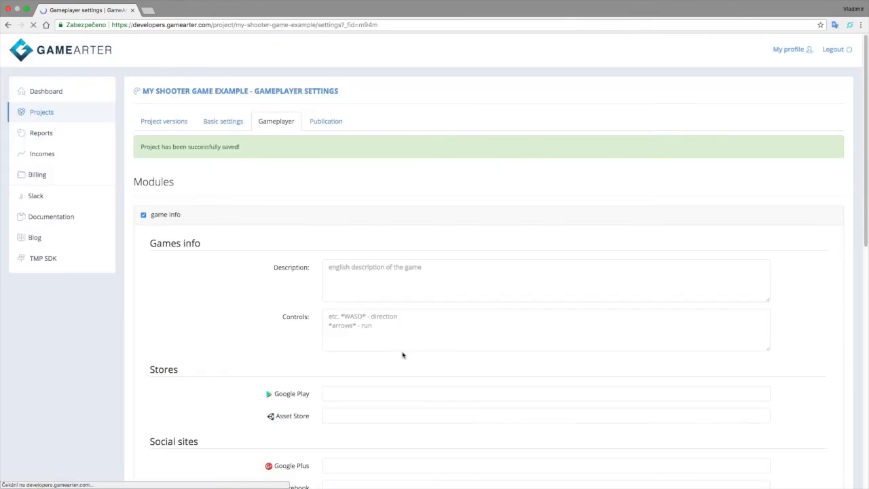
scroll(390, 244, down, 3)
scroll(382, 287, down, 5)
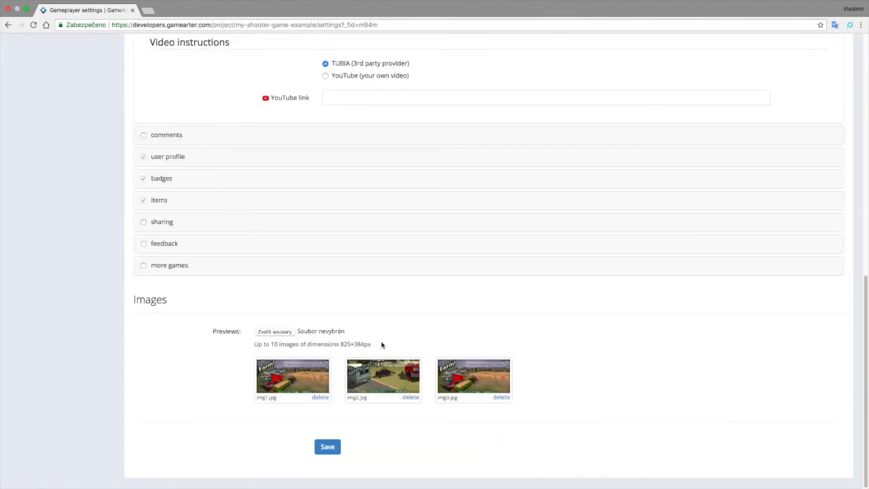
scroll(428, 330, up, 3)
scroll(421, 306, up, 5)
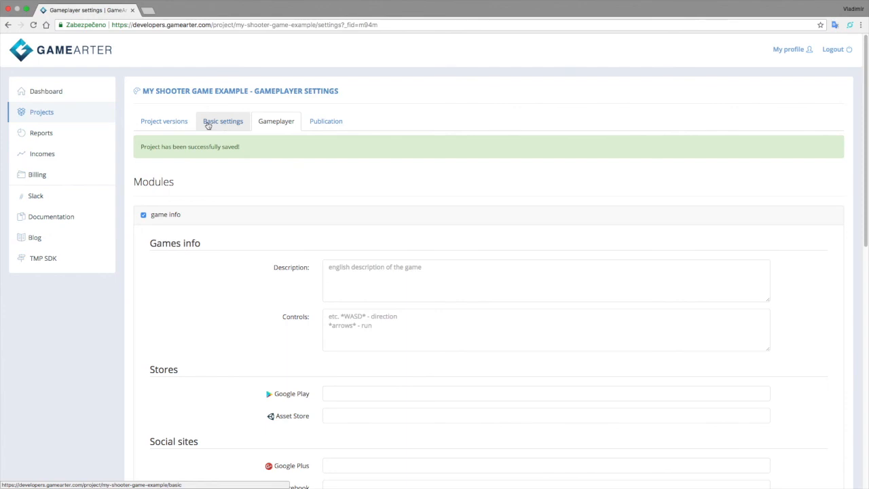
Step: Launch the test of the project's Version 1, agree to the privacy terms and continue into the game as a guest
click(178, 122)
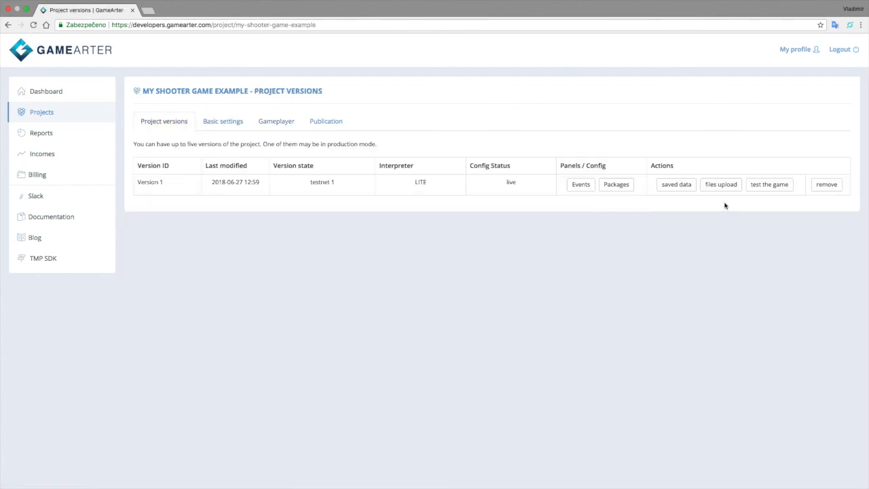
click(768, 185)
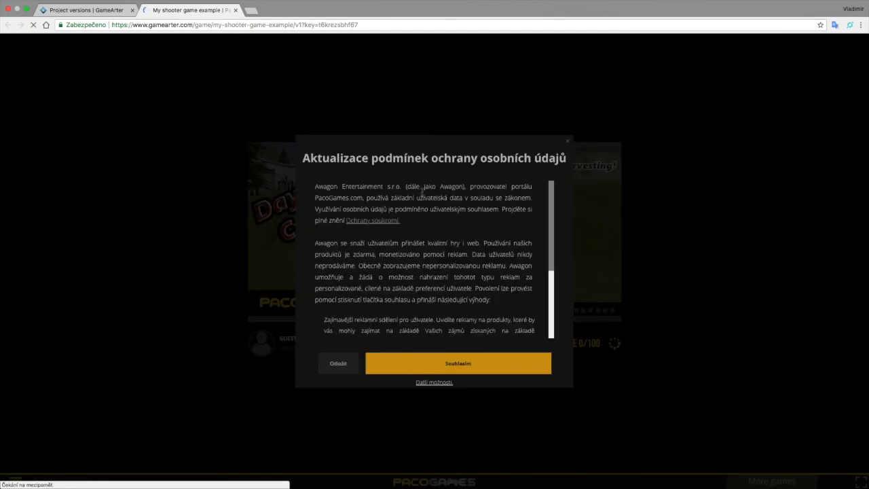
click(431, 365)
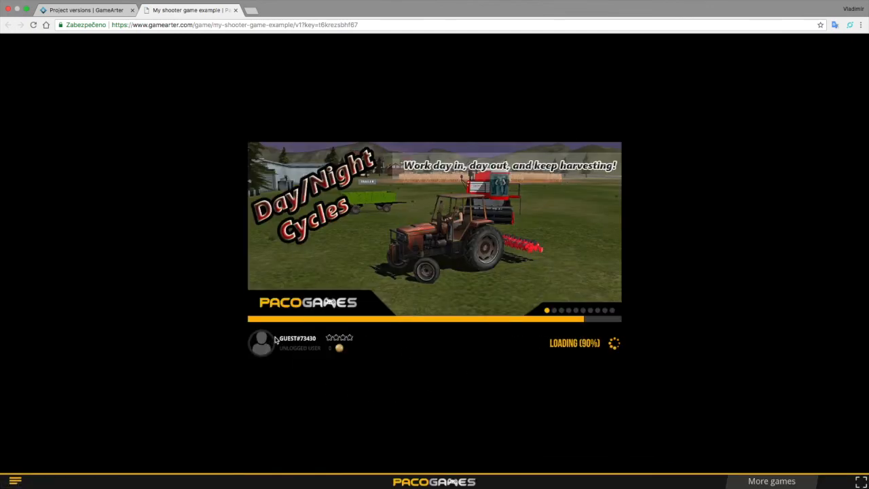
drag(316, 351, 274, 330)
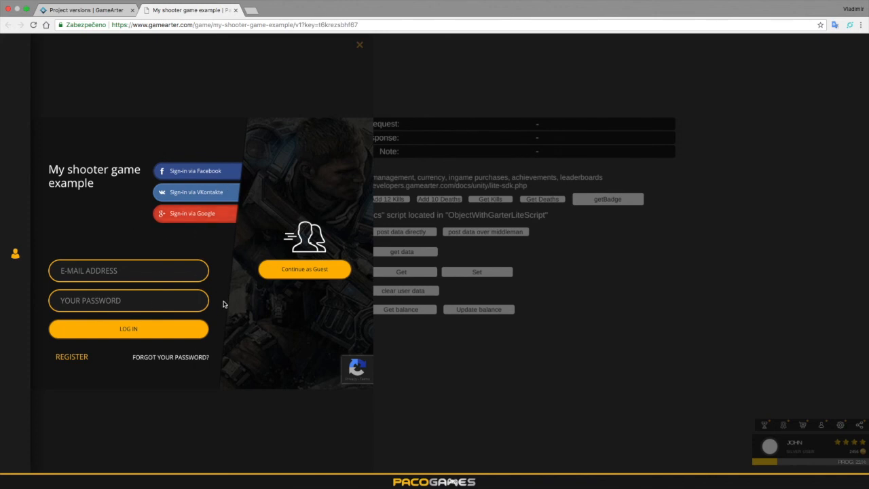
click(295, 273)
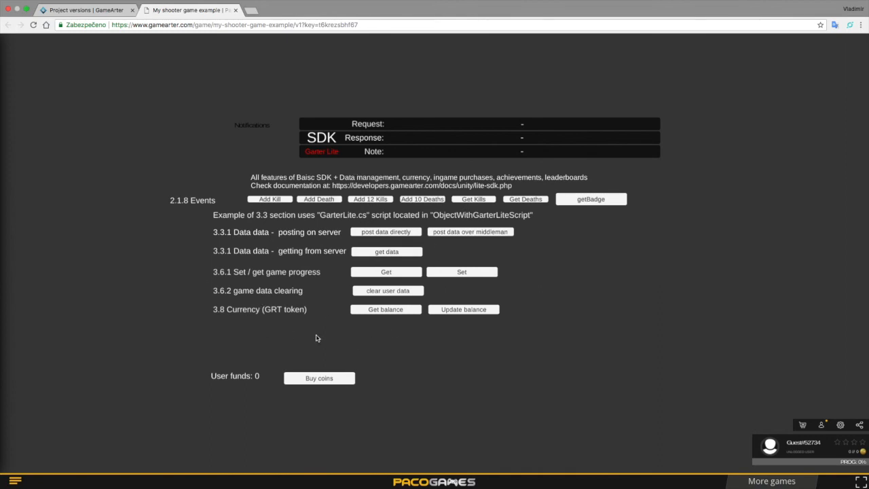
Step: Send several single-kill events in the running test game
click(268, 200)
click(268, 200)
click(268, 199)
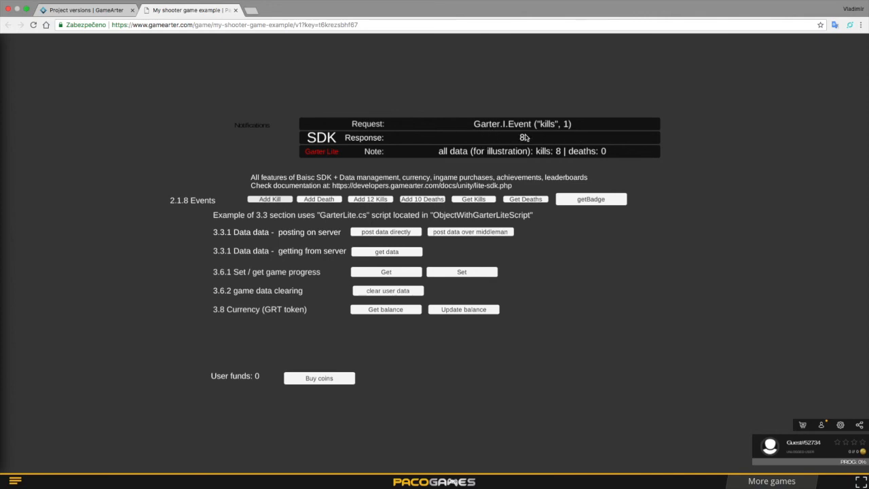
Step: Look through the game player's side sections for game info, sign-in, sharing and bug reporting, and close the overlay
click(15, 481)
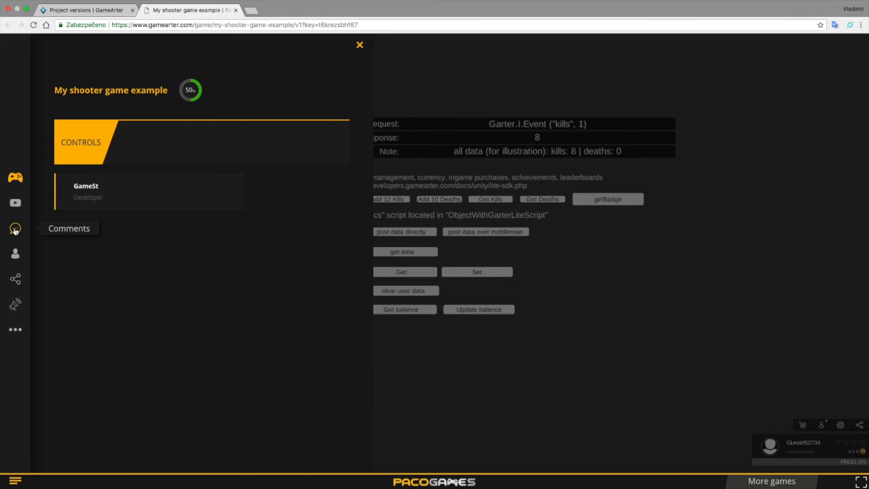
click(16, 254)
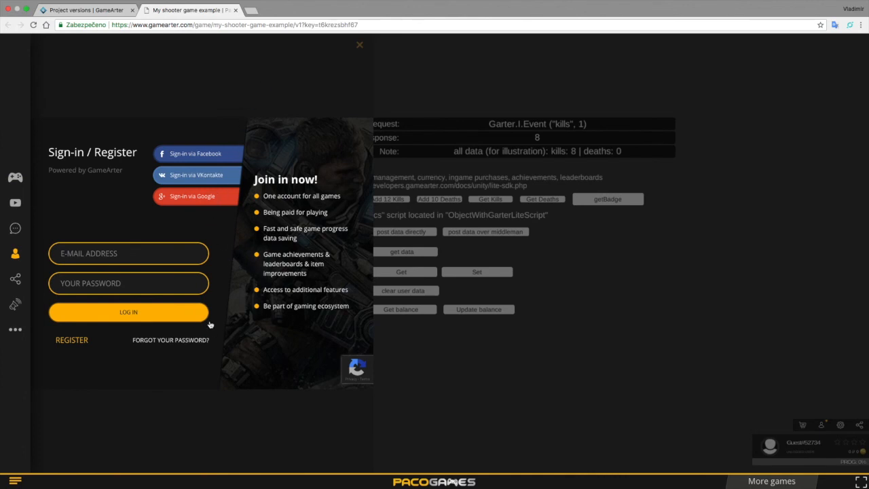
click(243, 270)
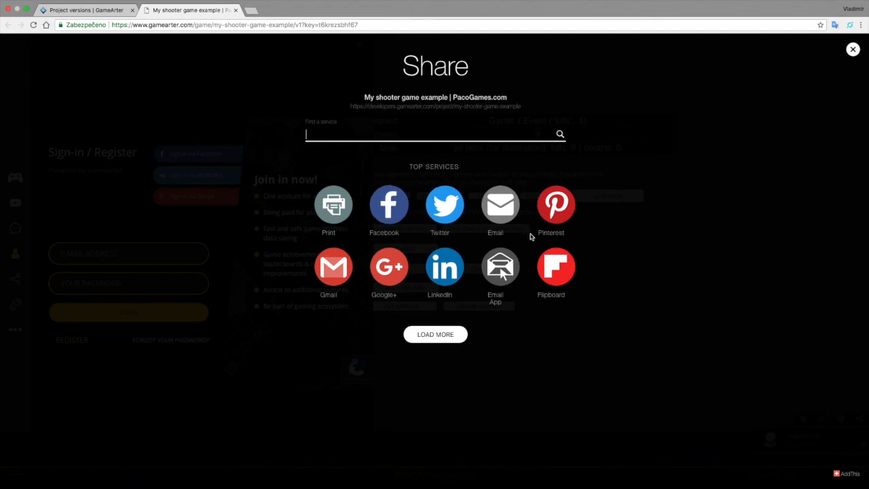
click(856, 53)
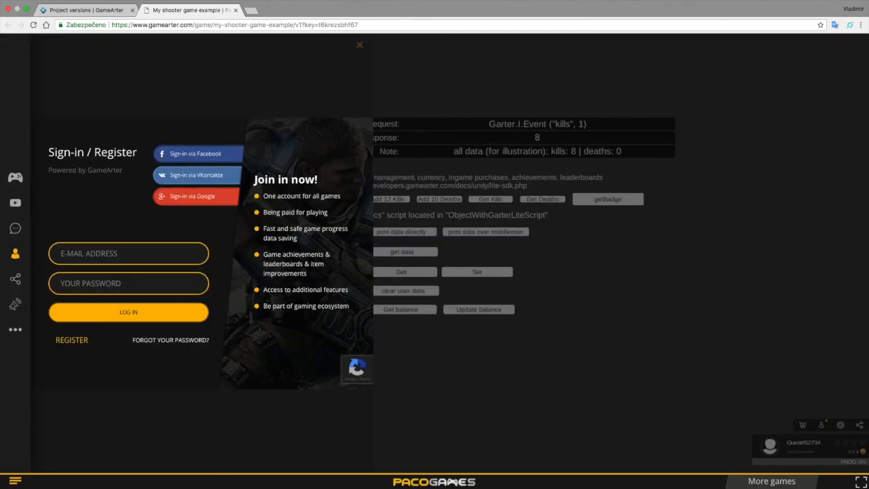
click(15, 304)
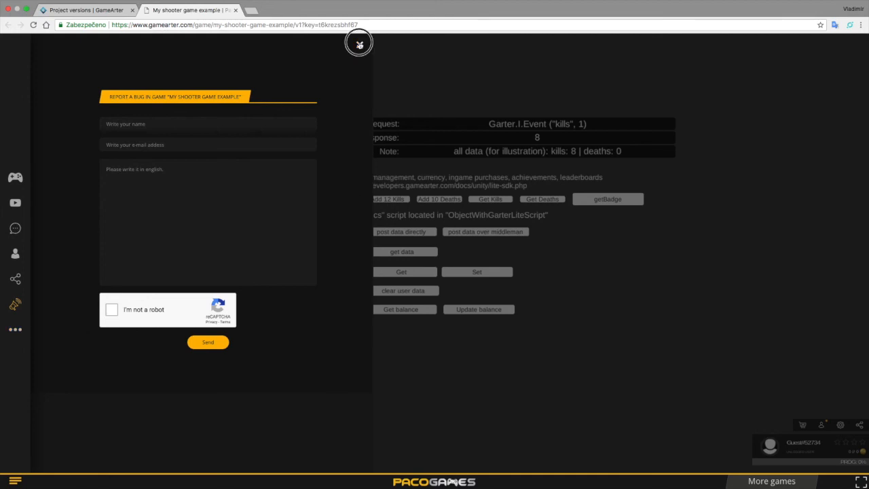
click(359, 45)
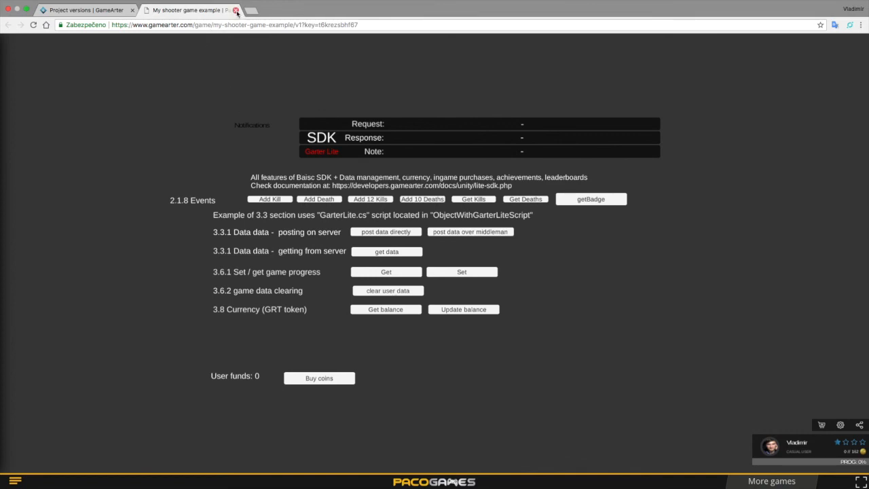
Step: Close the test game and browse the GameArter blog on Medium from the developer portal
click(236, 10)
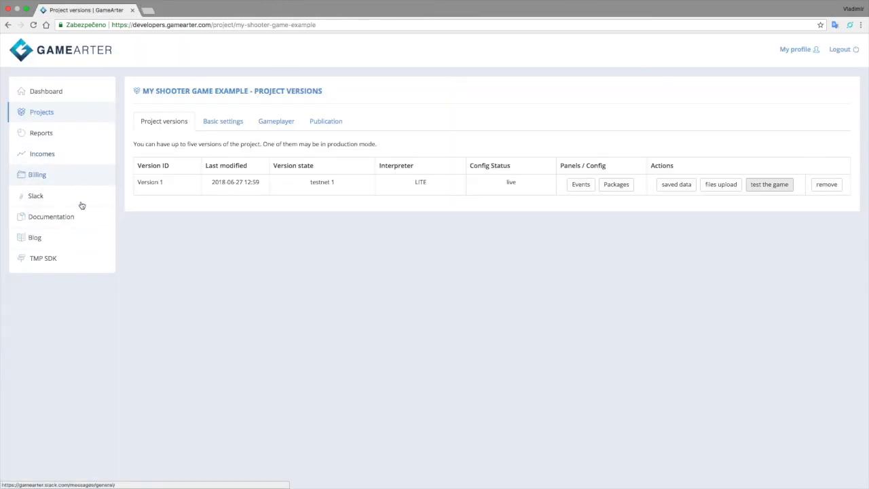
click(53, 242)
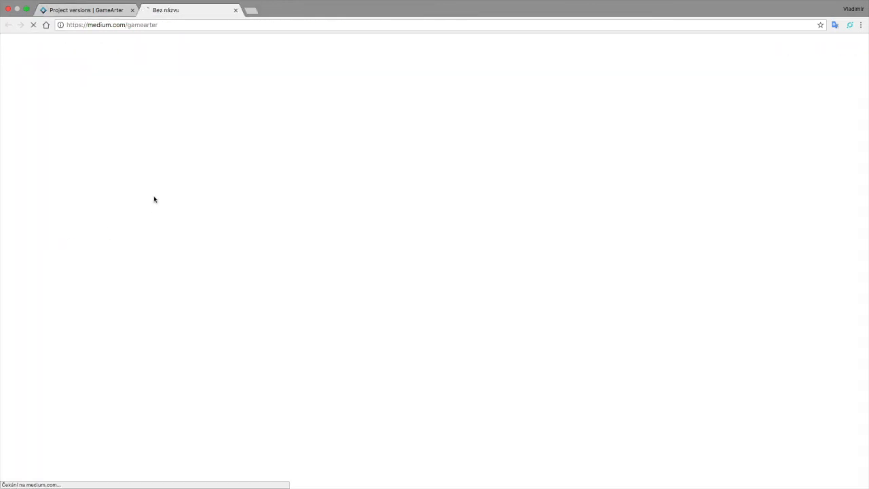
scroll(674, 195, down, 5)
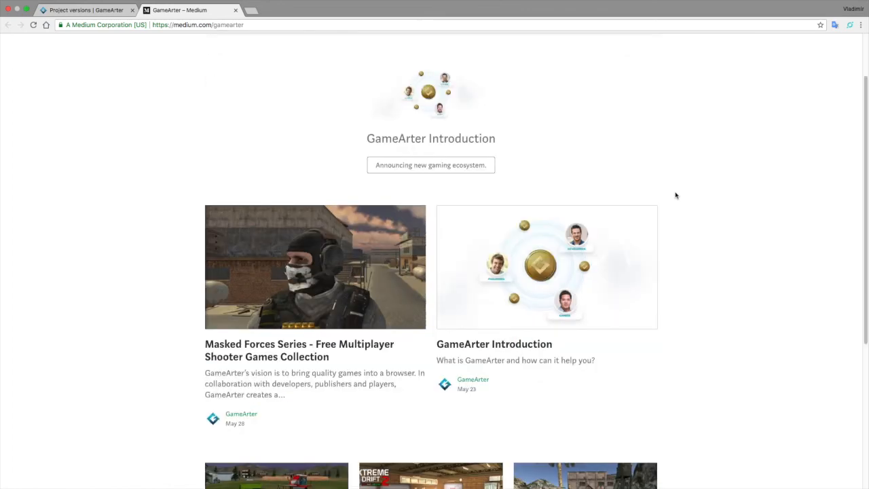
scroll(679, 194, up, 5)
scroll(133, 268, down, 1)
scroll(138, 252, down, 5)
scroll(139, 251, up, 6)
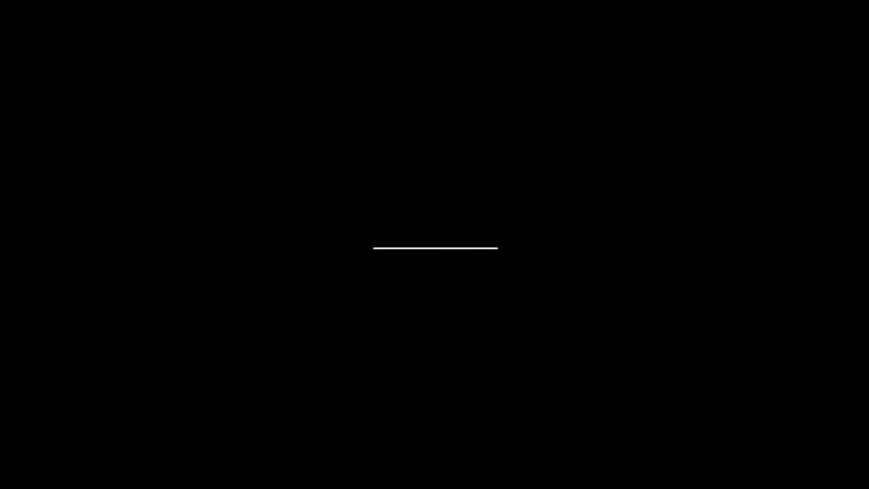